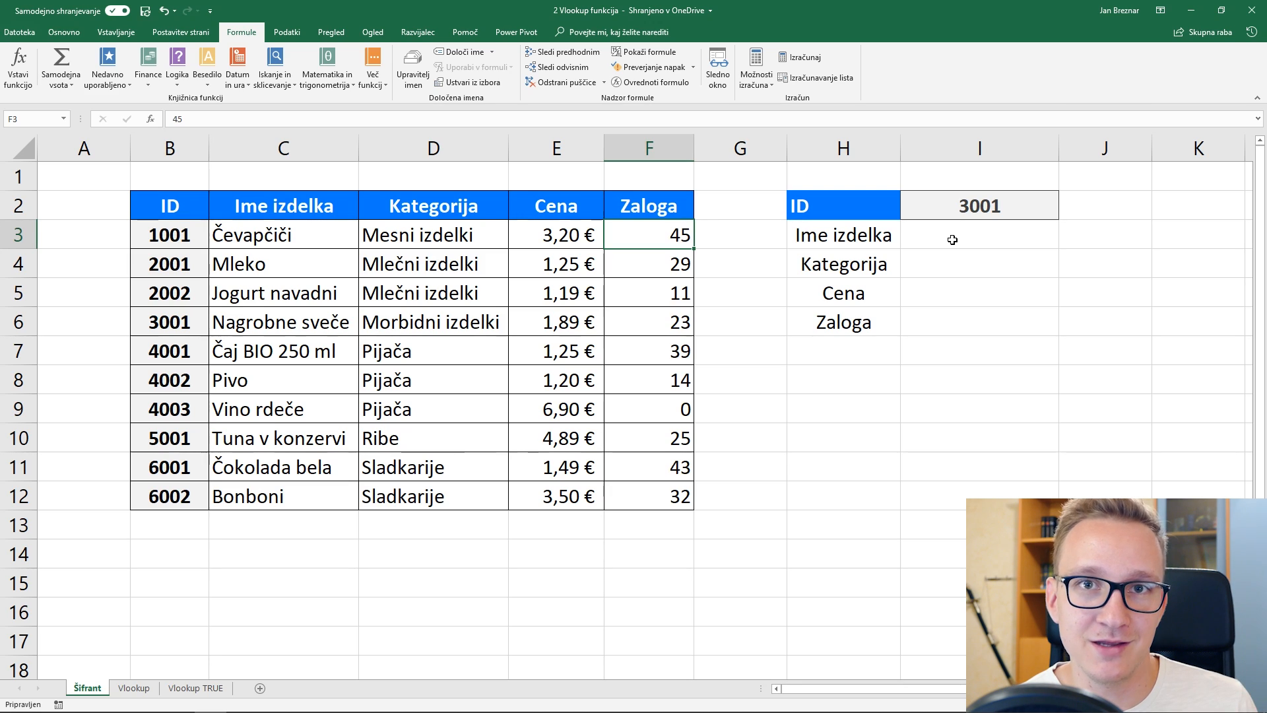
Step: Set the lookup ID in cell I2 to 2002
click(1005, 228)
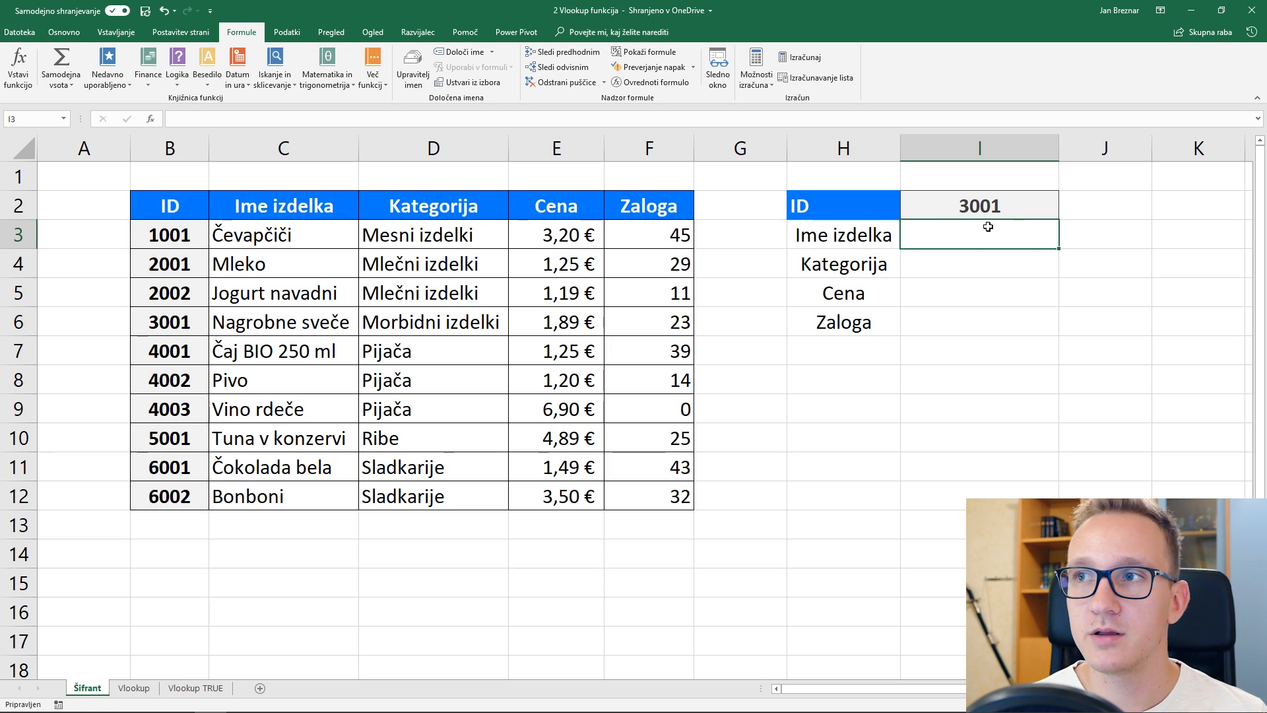
click(990, 208)
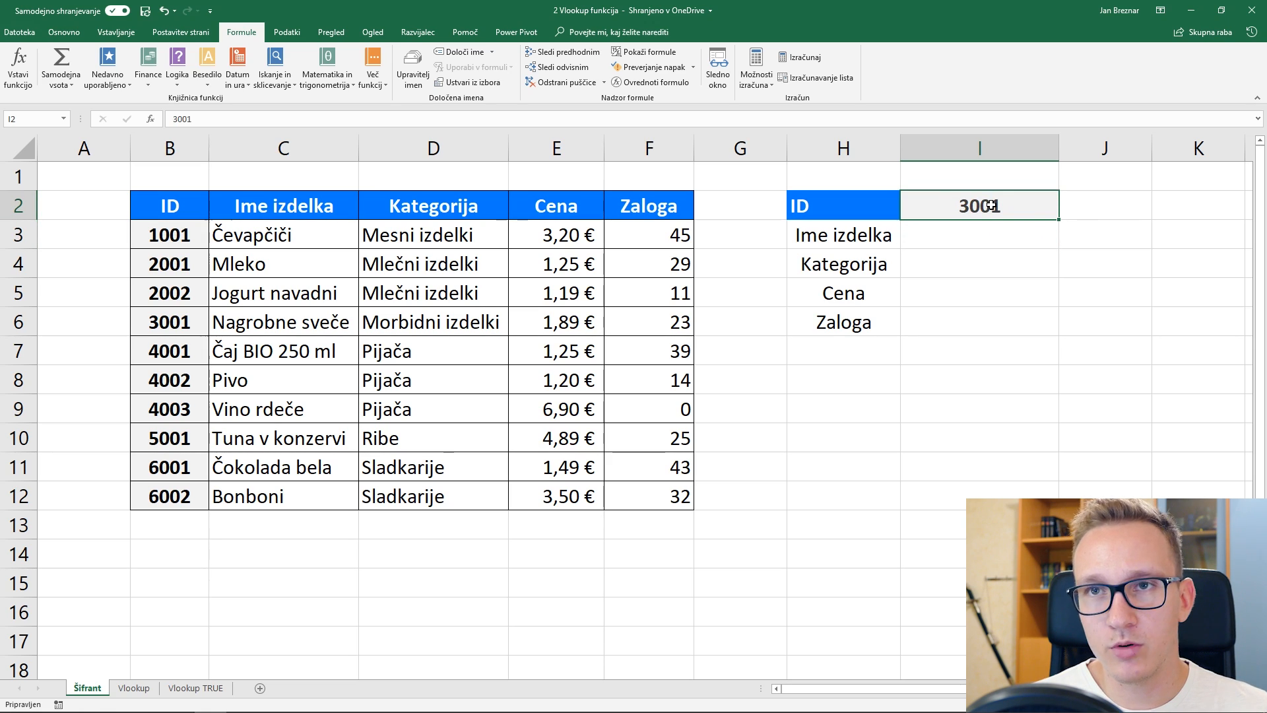
text(2002)
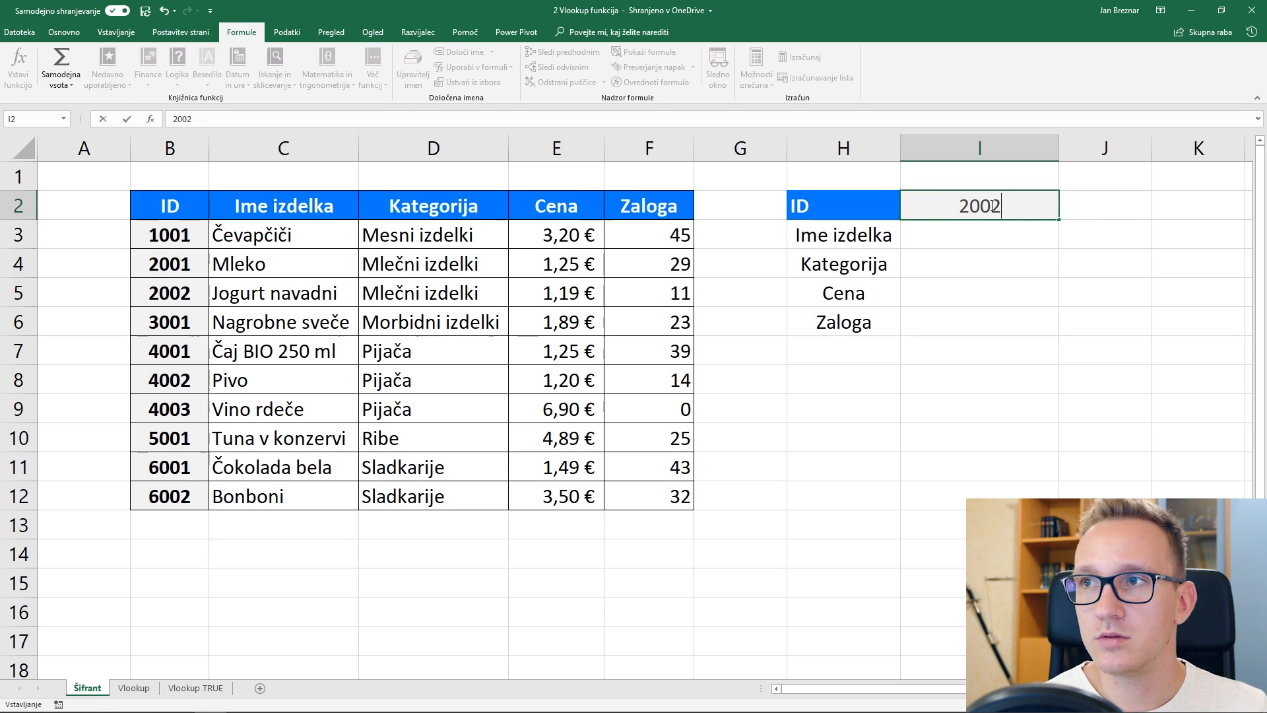
key(Return)
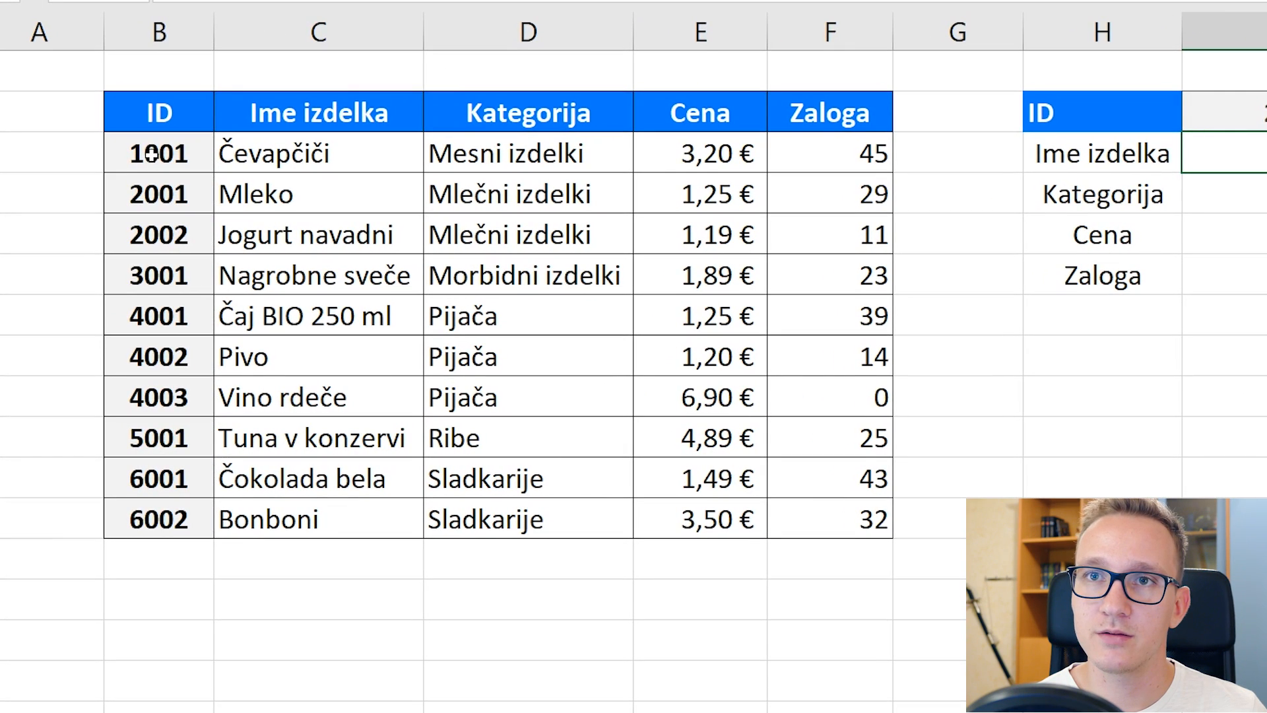
Step: Examine the product table in B2:F12, from the ID column across name, category and price to stock, including the row for ID 2002
click(165, 237)
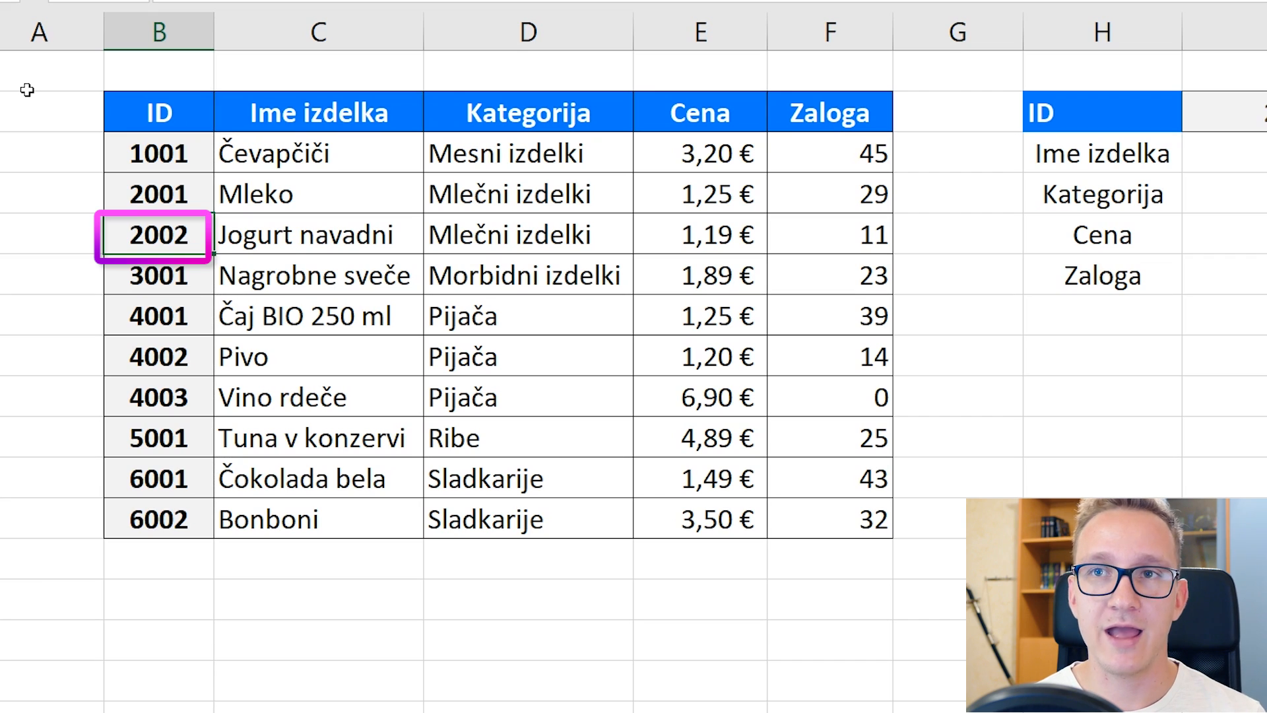
key(Right)
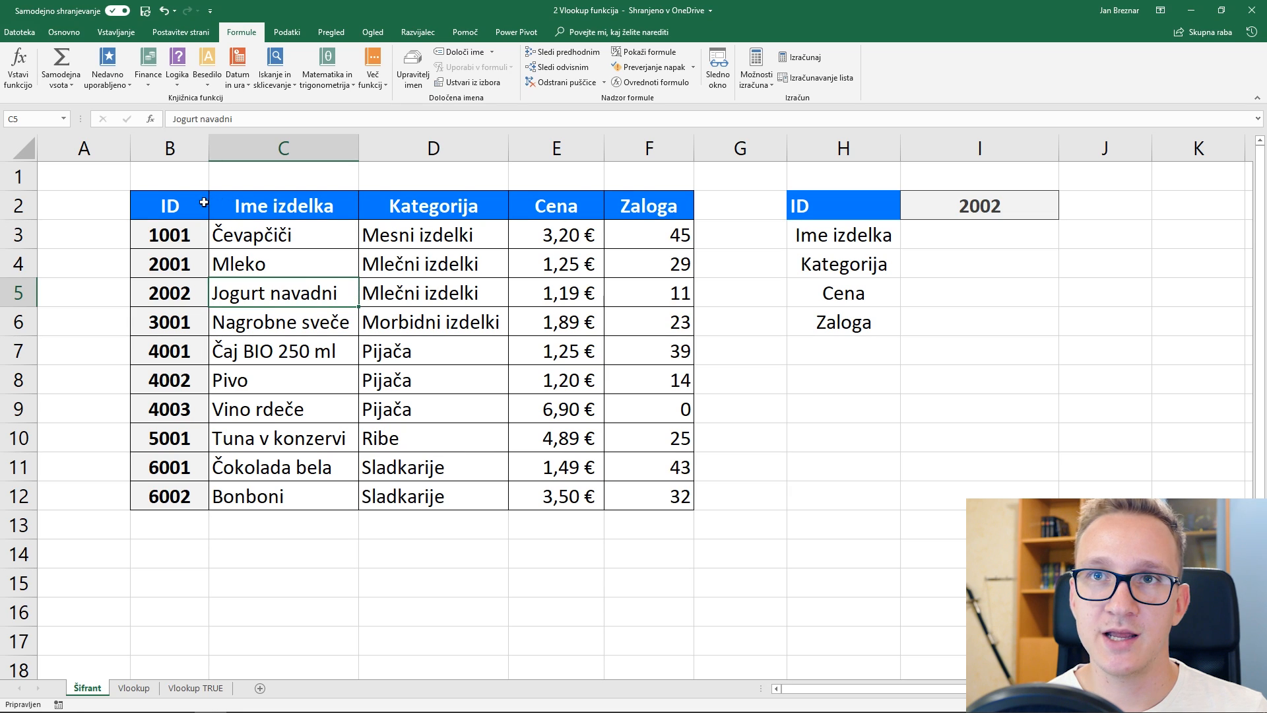
drag(84, 147, 983, 141)
click(278, 322)
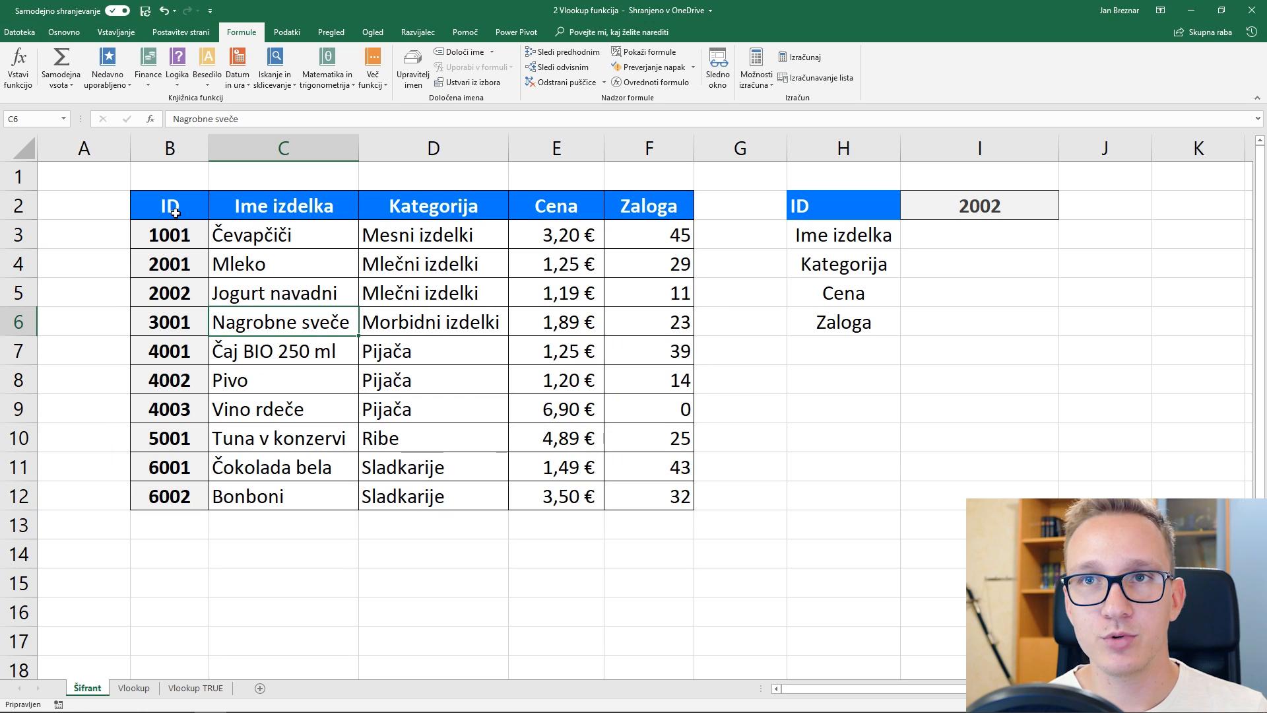
drag(175, 212, 628, 497)
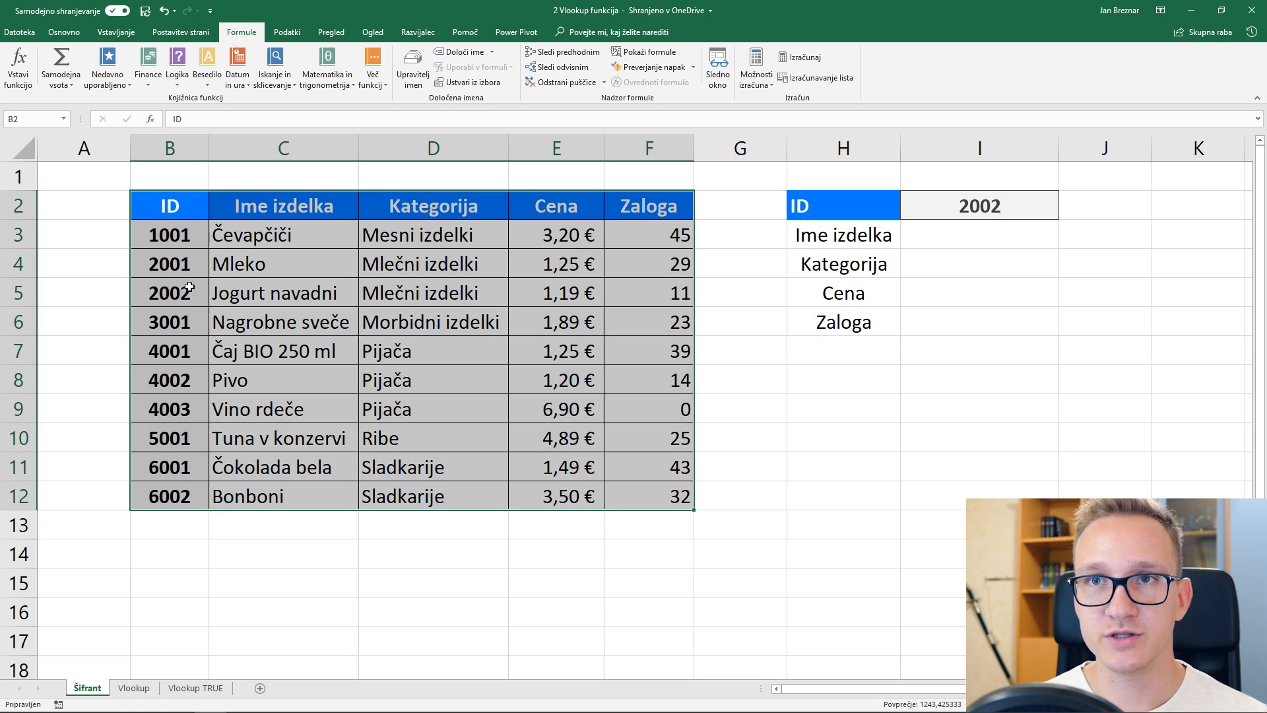
drag(181, 212, 188, 495)
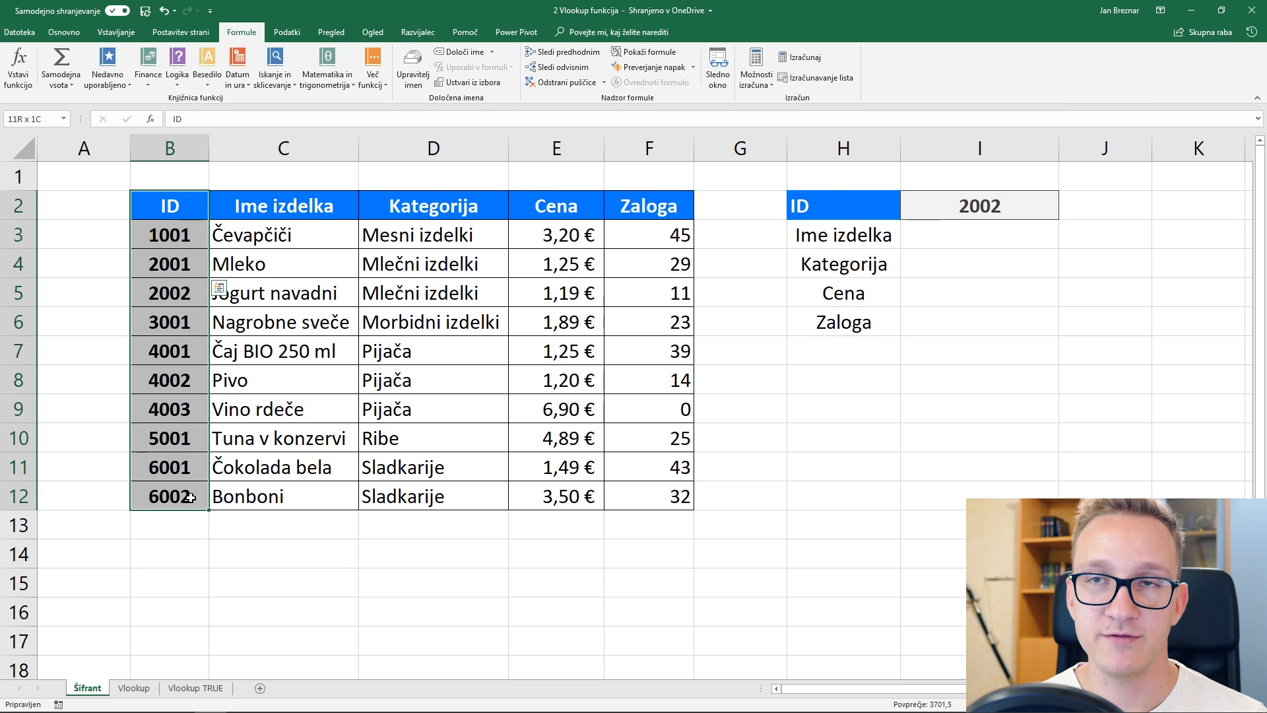
drag(190, 496, 190, 497)
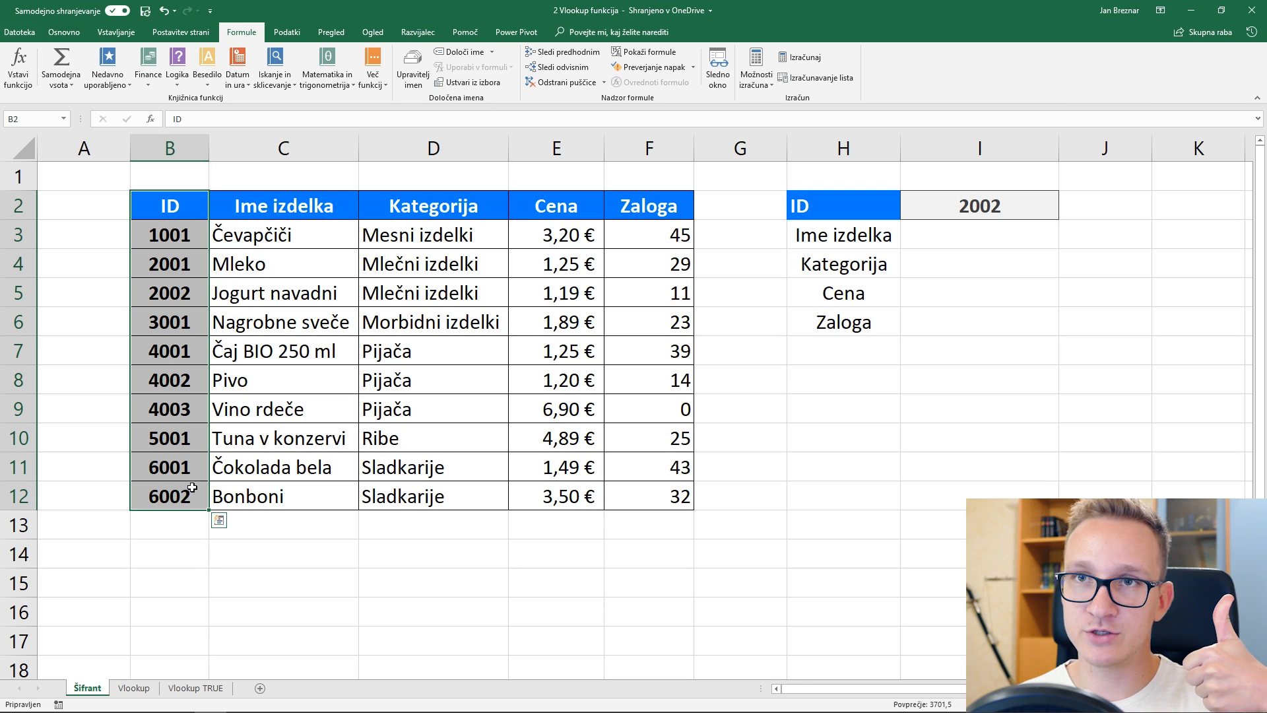
click(257, 208)
drag(258, 207, 273, 264)
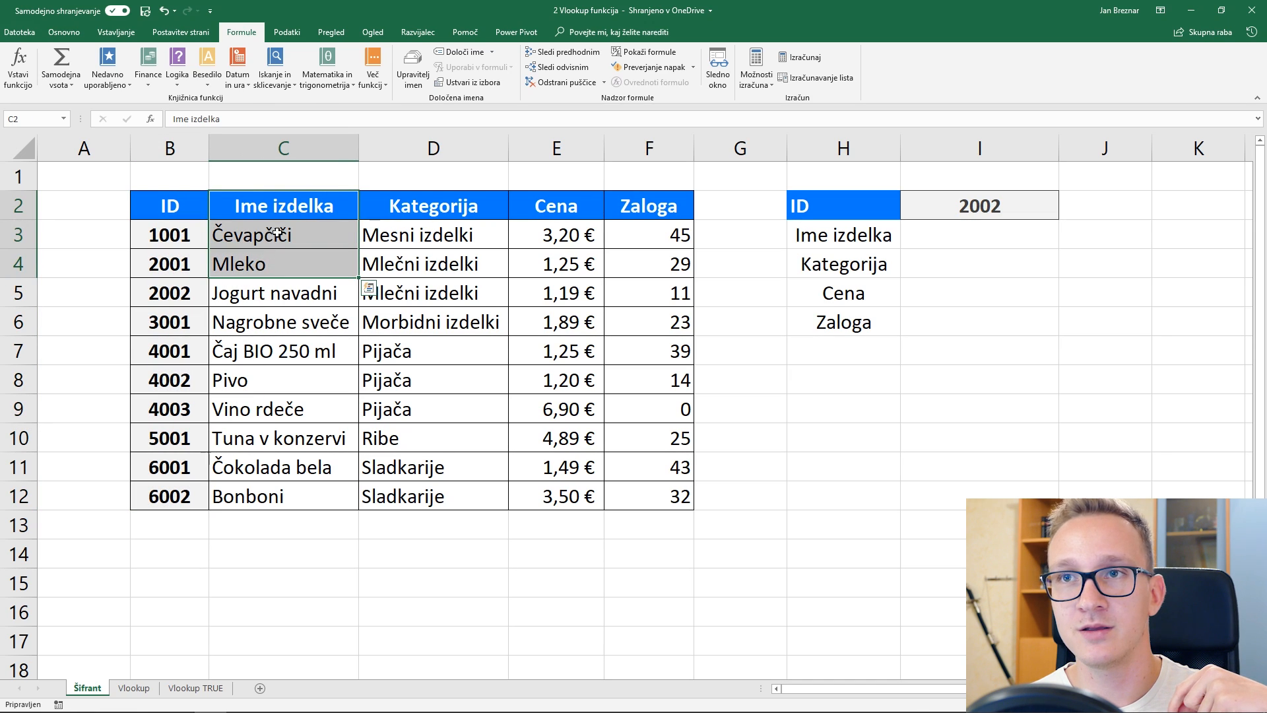
click(406, 208)
click(591, 210)
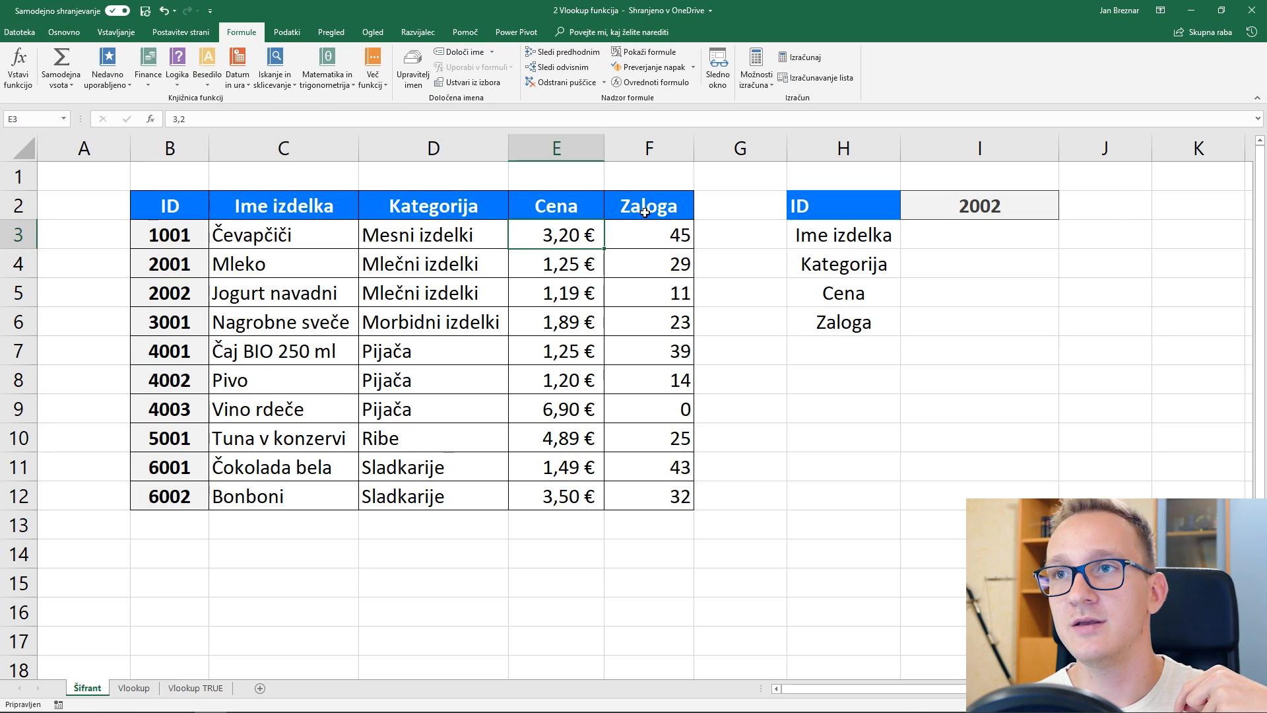
click(646, 211)
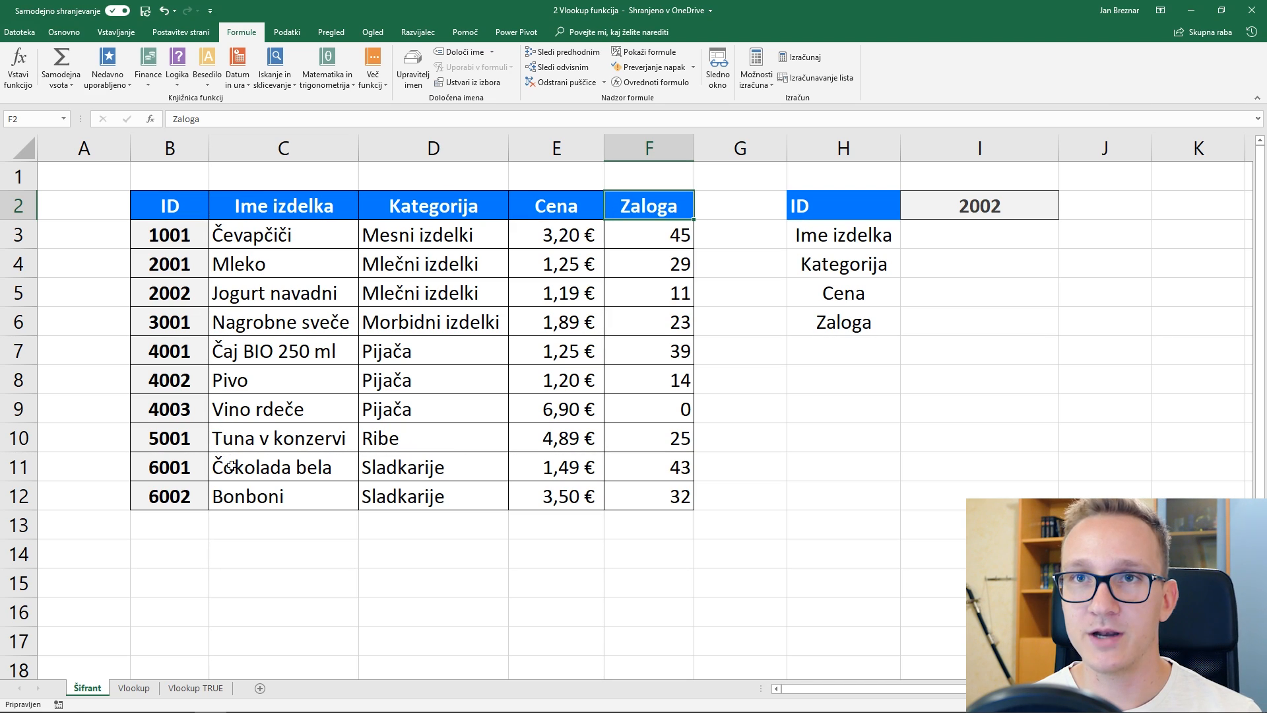
drag(170, 206, 577, 498)
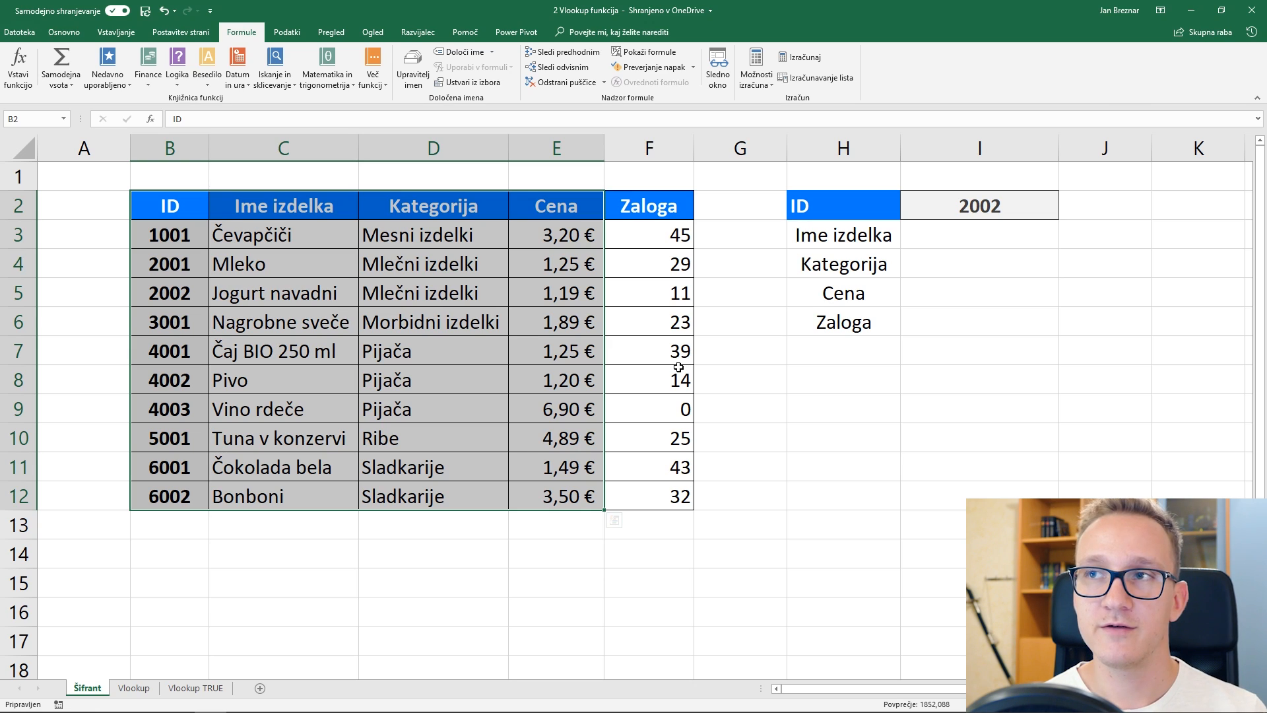
Step: Start a VLOOKUP formula in I3 beside Ime izdelka and open its function arguments
click(1016, 231)
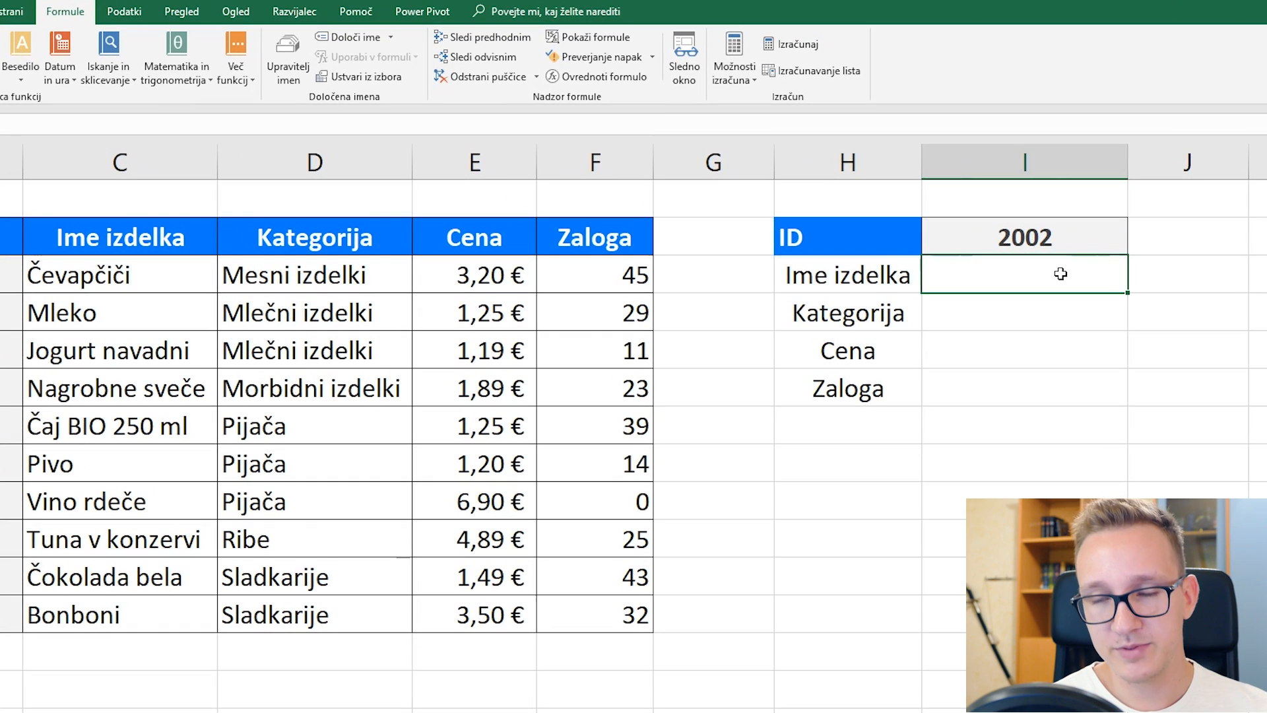
text(=)
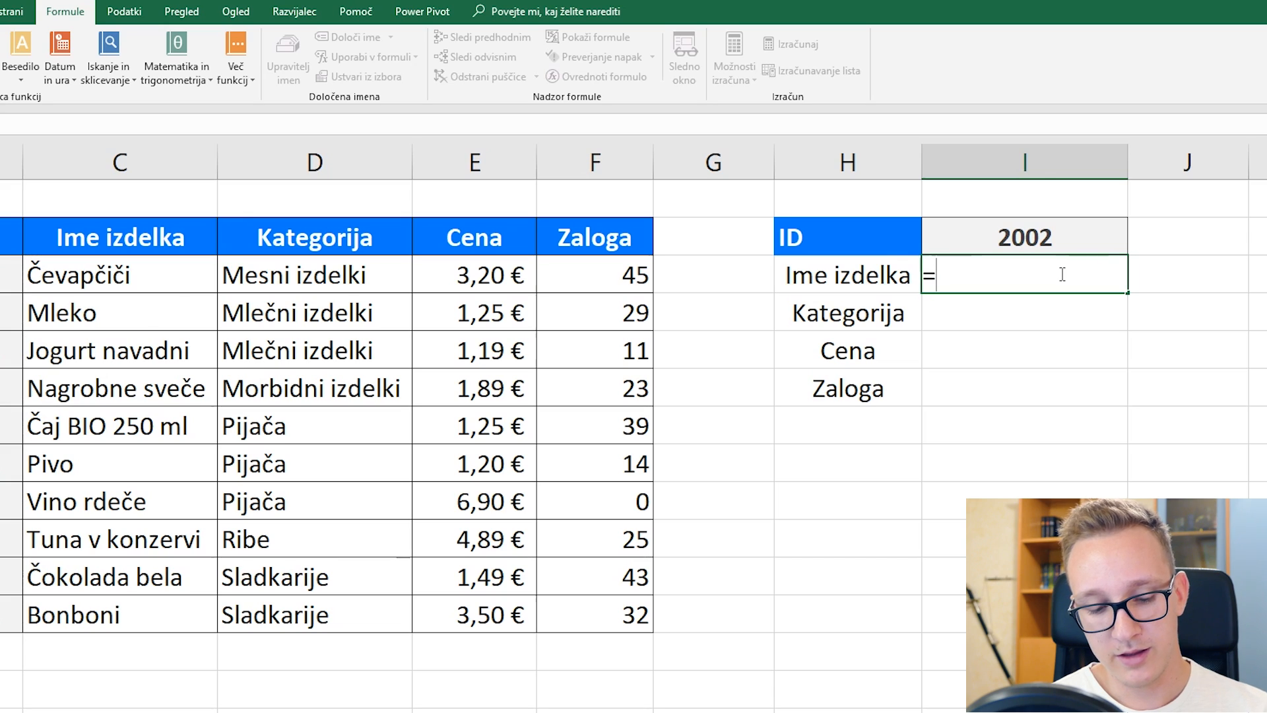
text(vl)
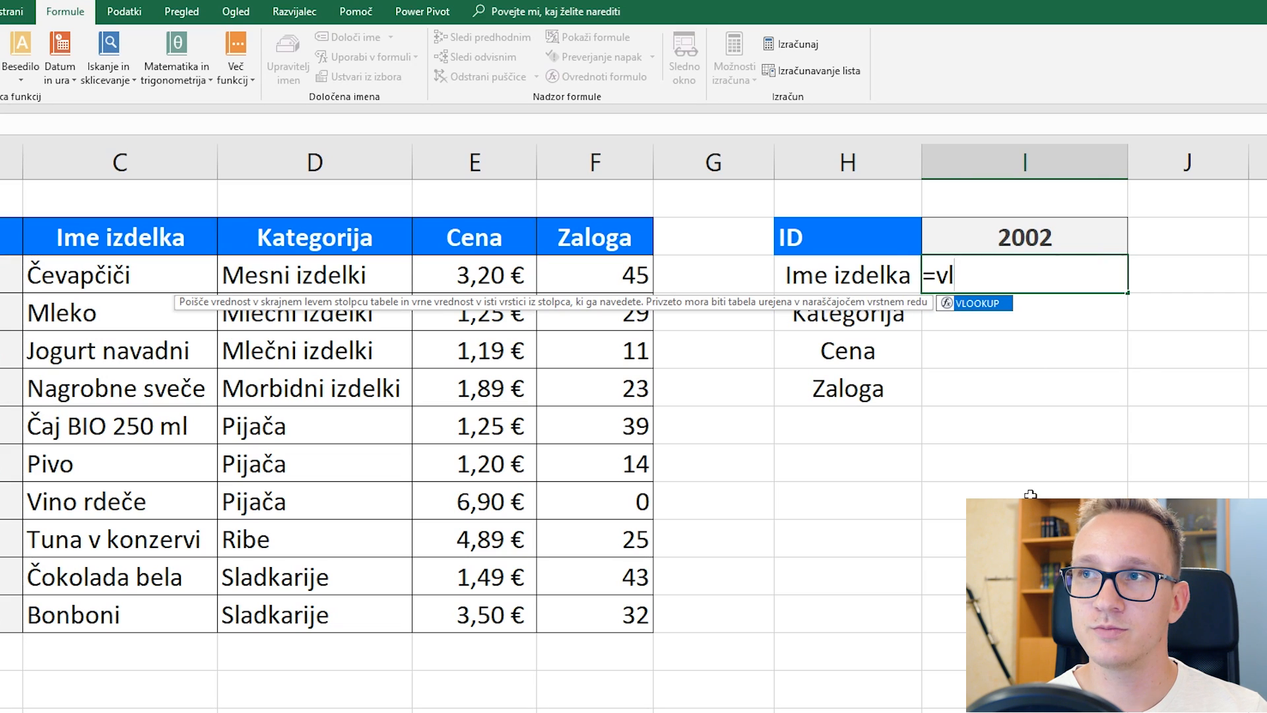
key(Tab)
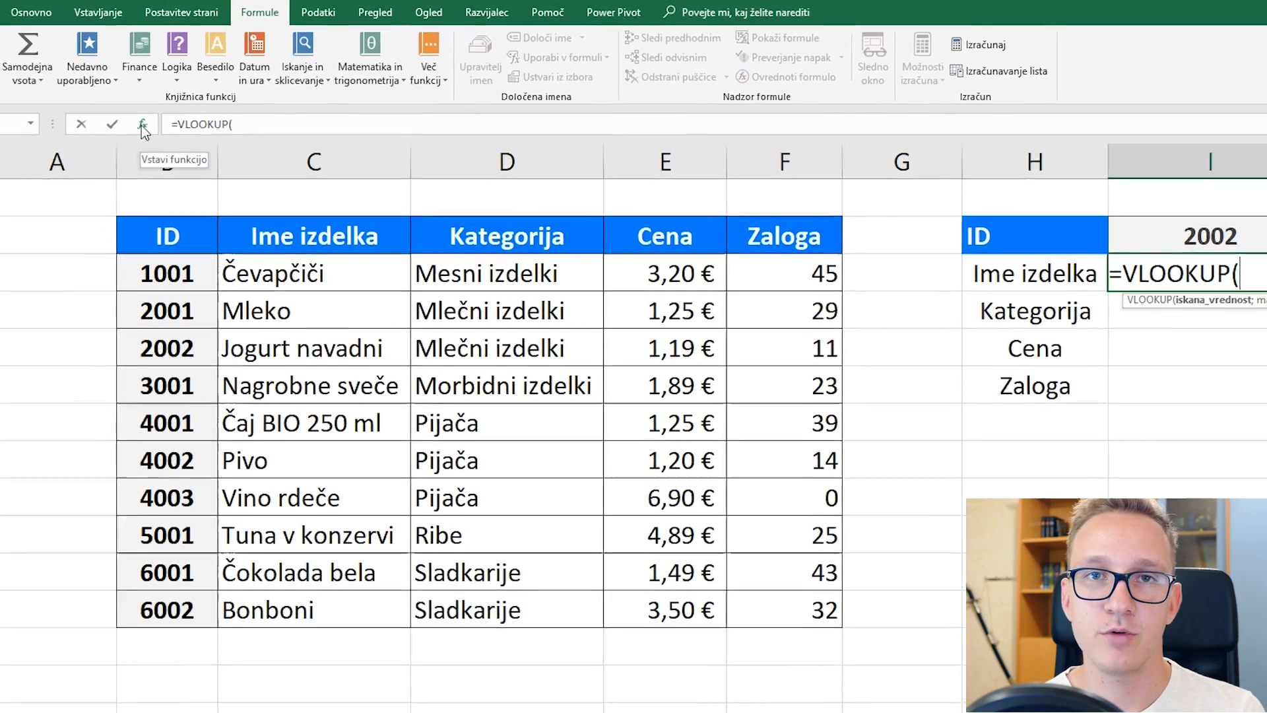
click(142, 125)
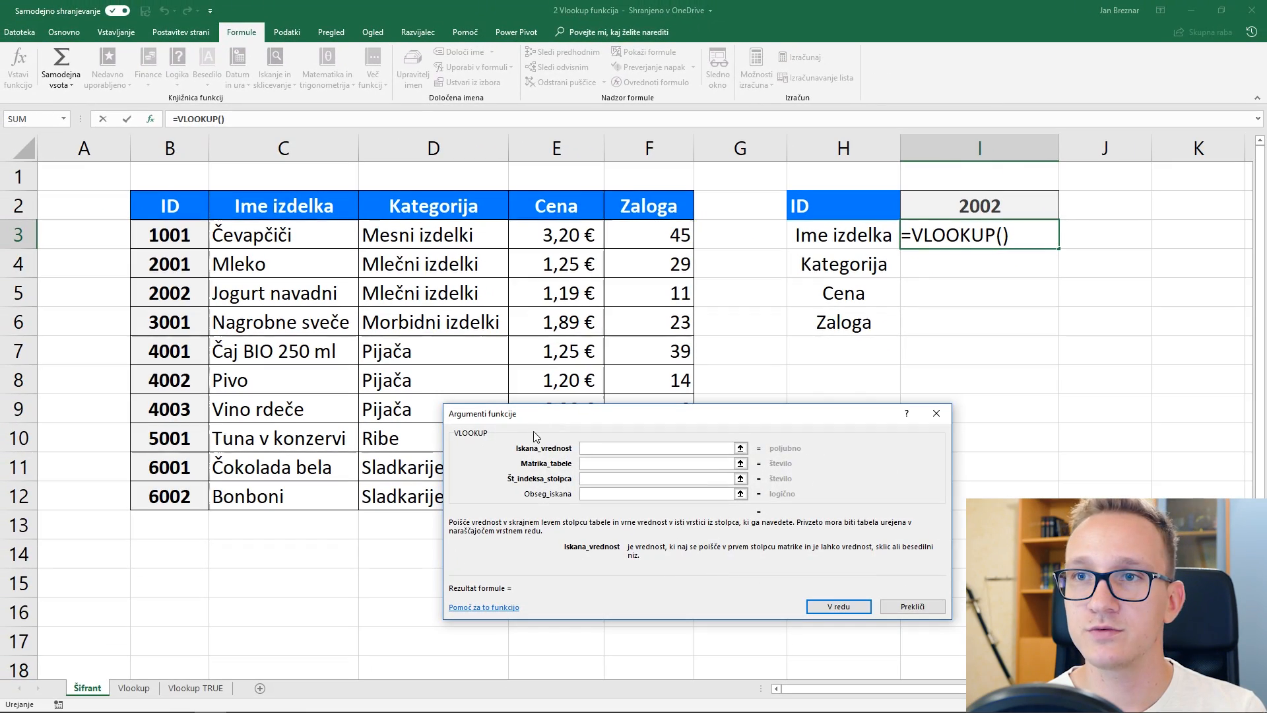
Step: Move the arguments dialog clear of the product table and set the VLOOKUP lookup value to I2
drag(535, 435, 295, 343)
click(356, 357)
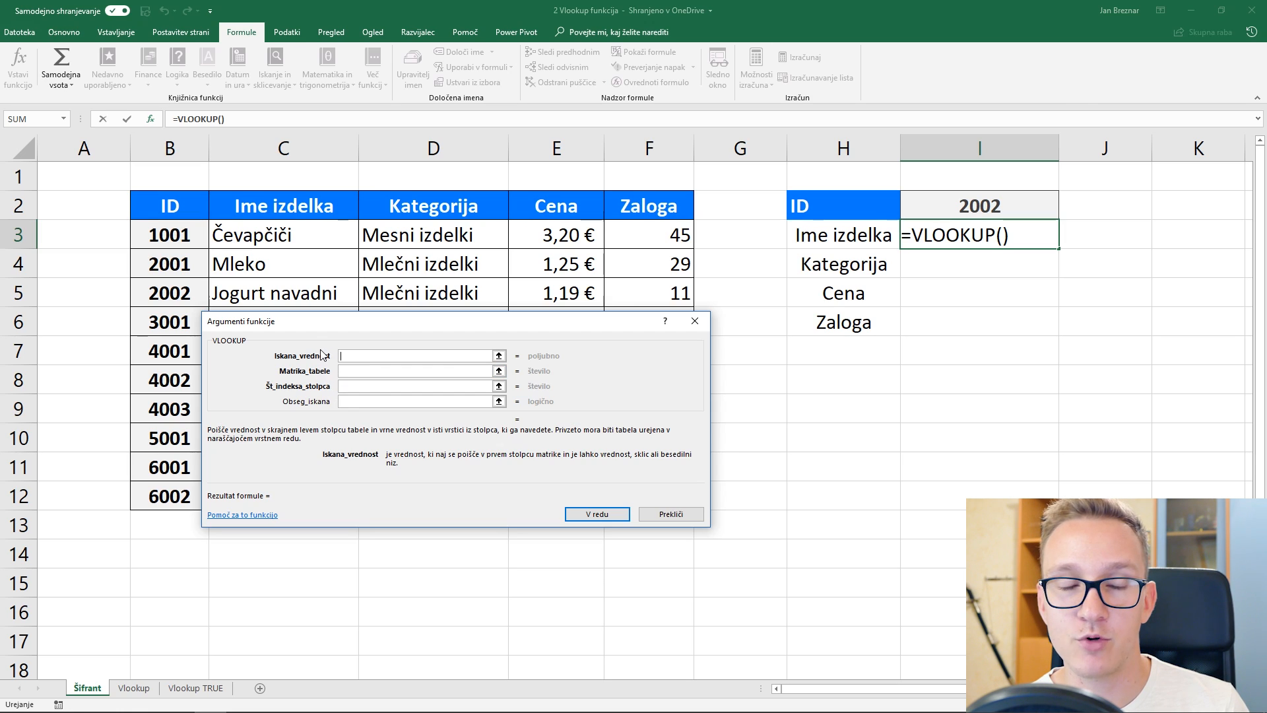
click(344, 371)
click(349, 357)
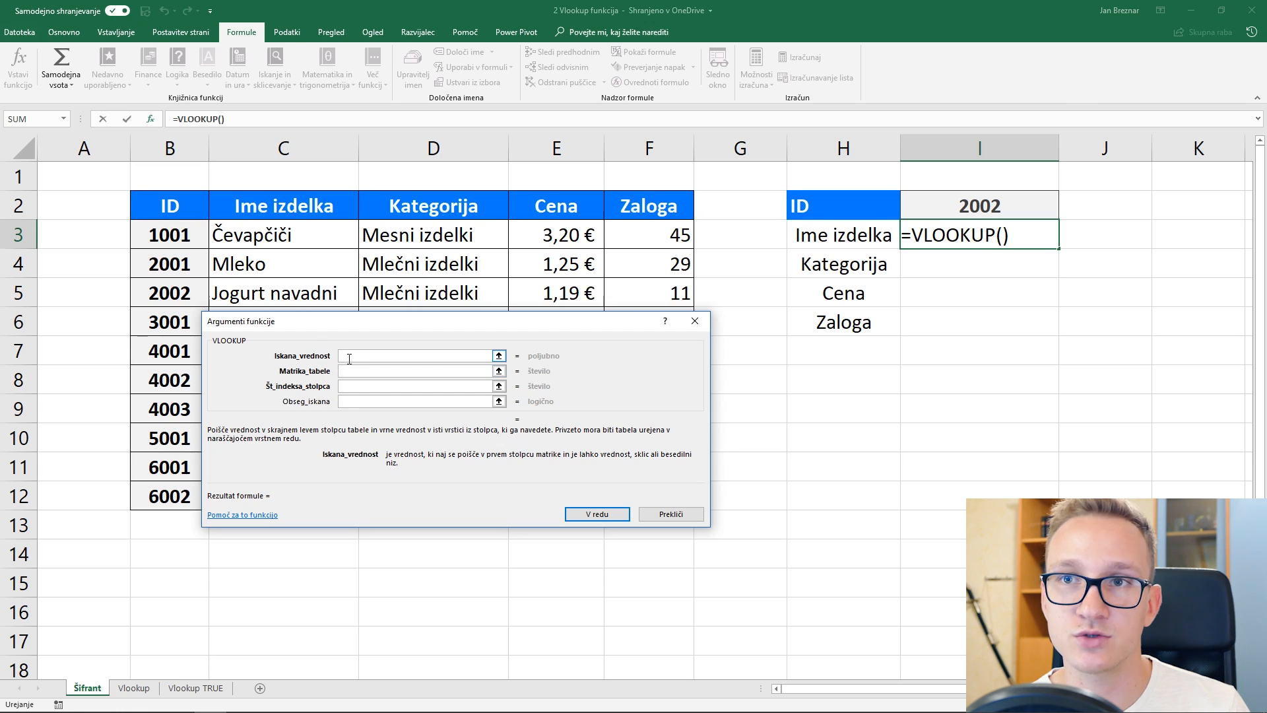
drag(415, 321, 734, 396)
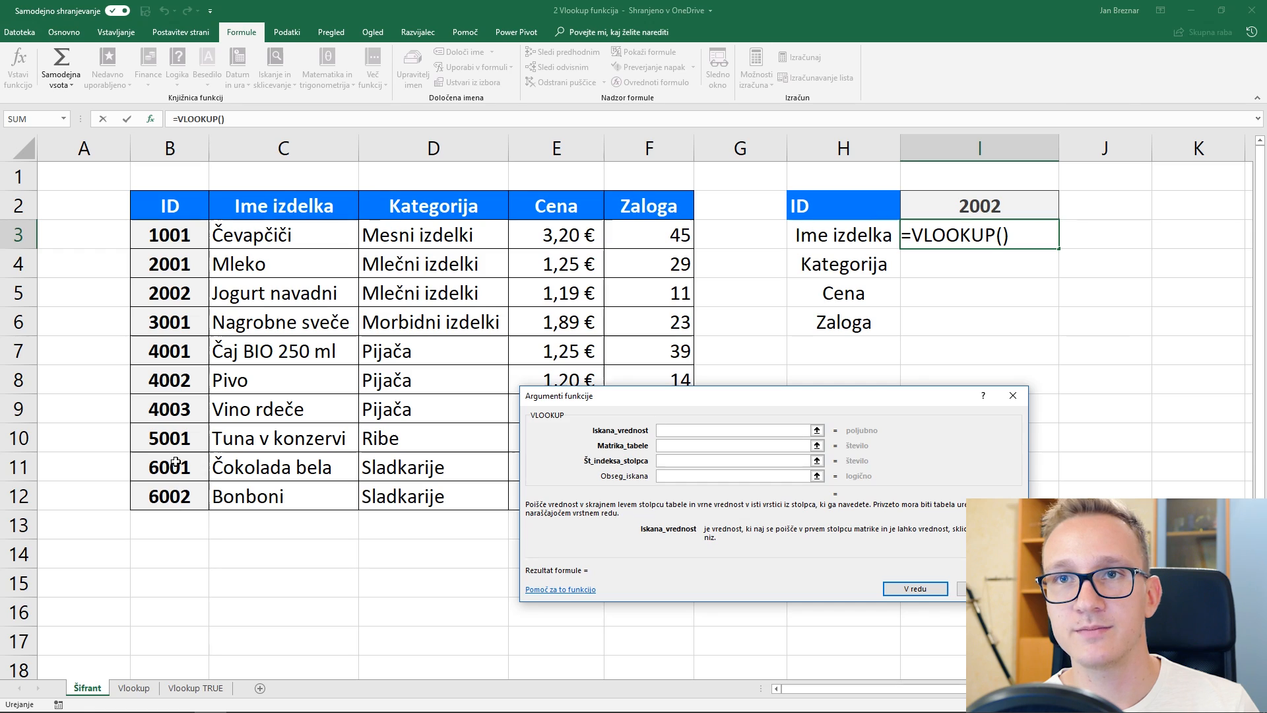
click(992, 203)
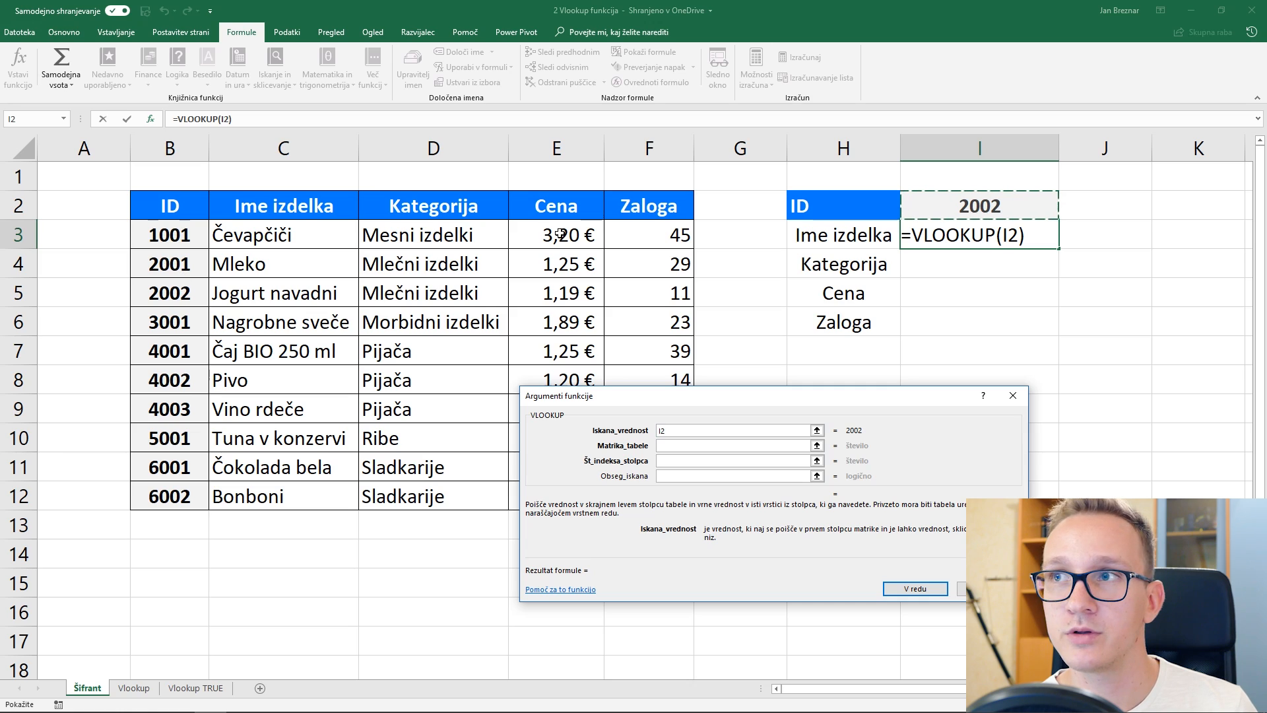
Step: Set the VLOOKUP table array to B2:F12 and the column index number to 2
click(669, 445)
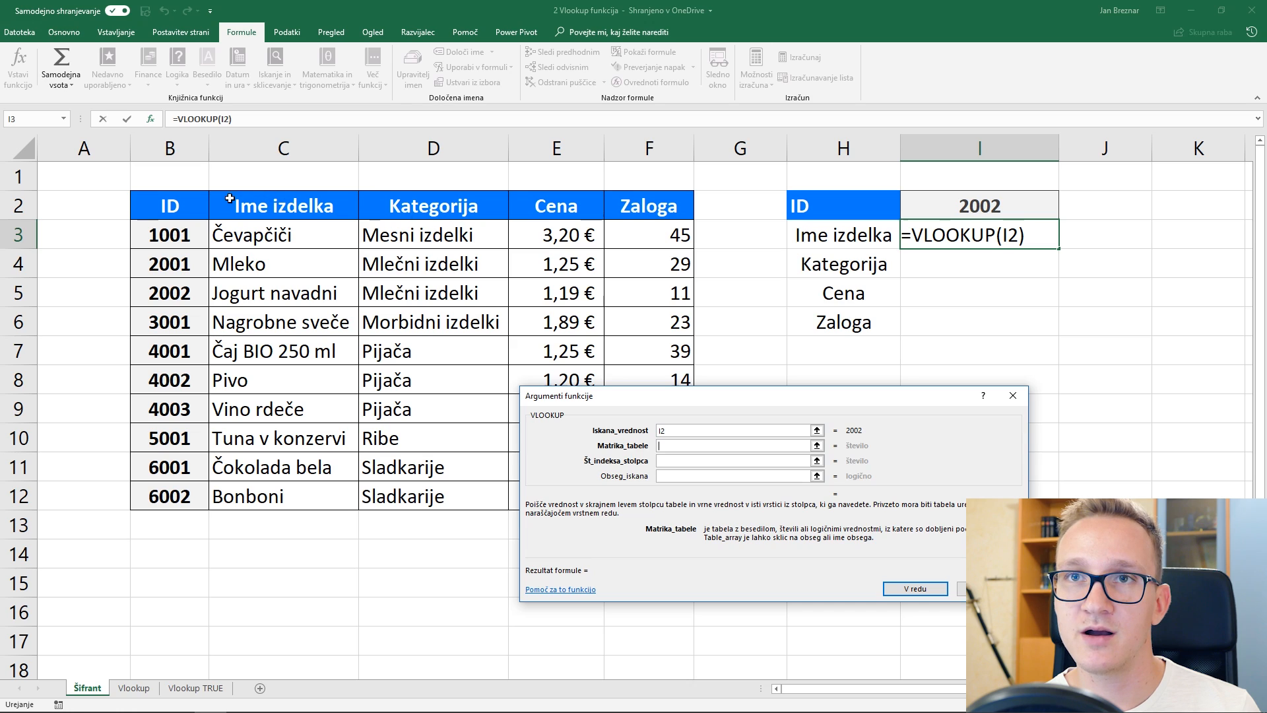
drag(165, 206, 674, 495)
click(676, 462)
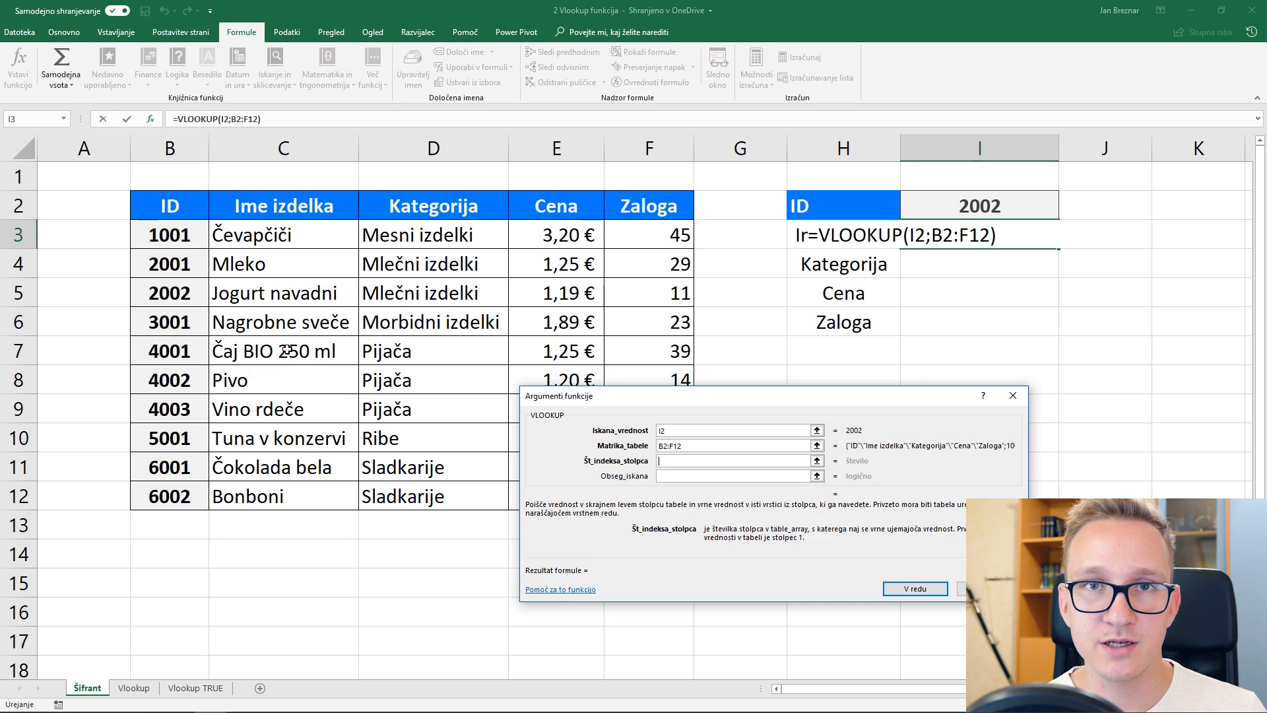
text(2)
Step: Set the range lookup argument to FALSE for an exact match and finish the VLOOKUP formula in I3
click(716, 475)
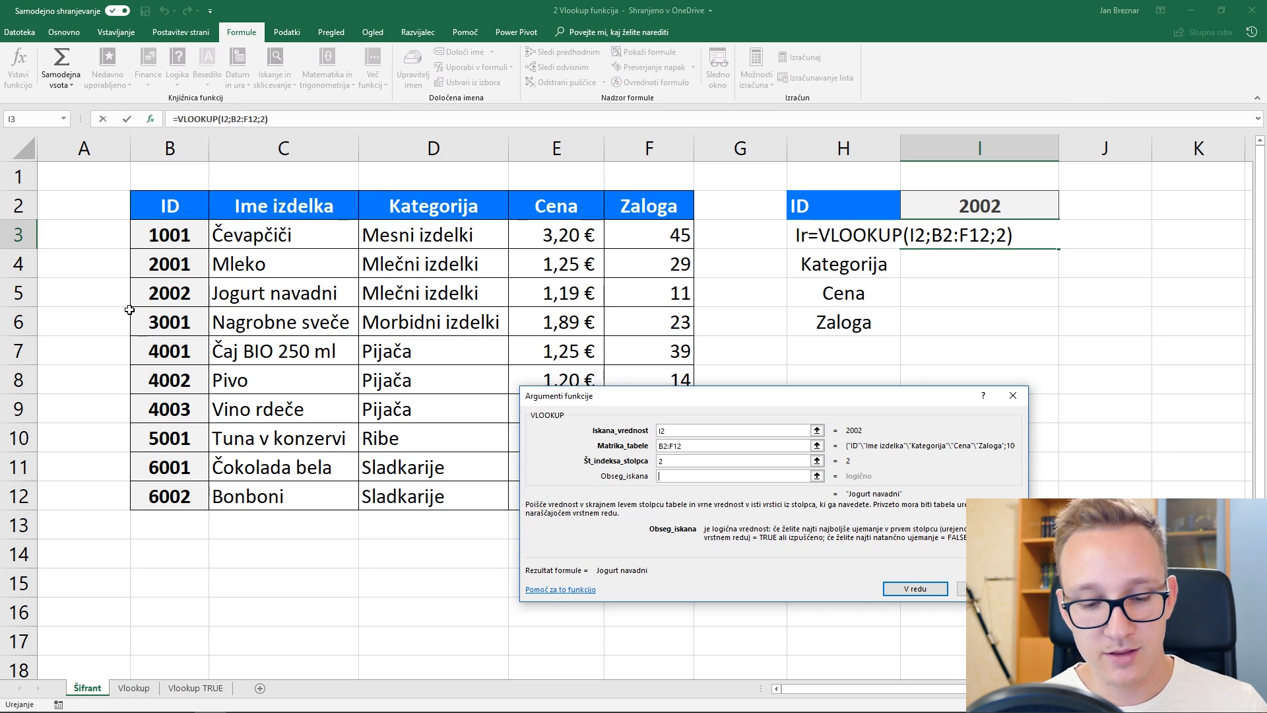
text(f)
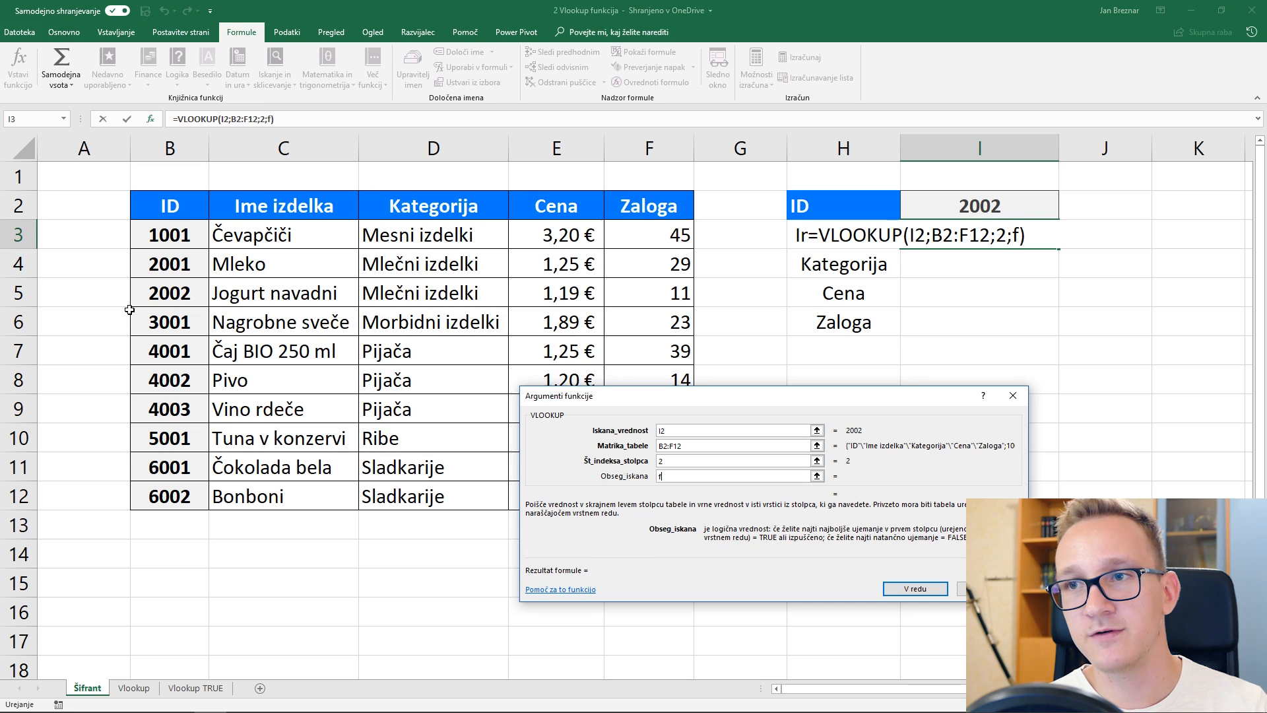
text(alse)
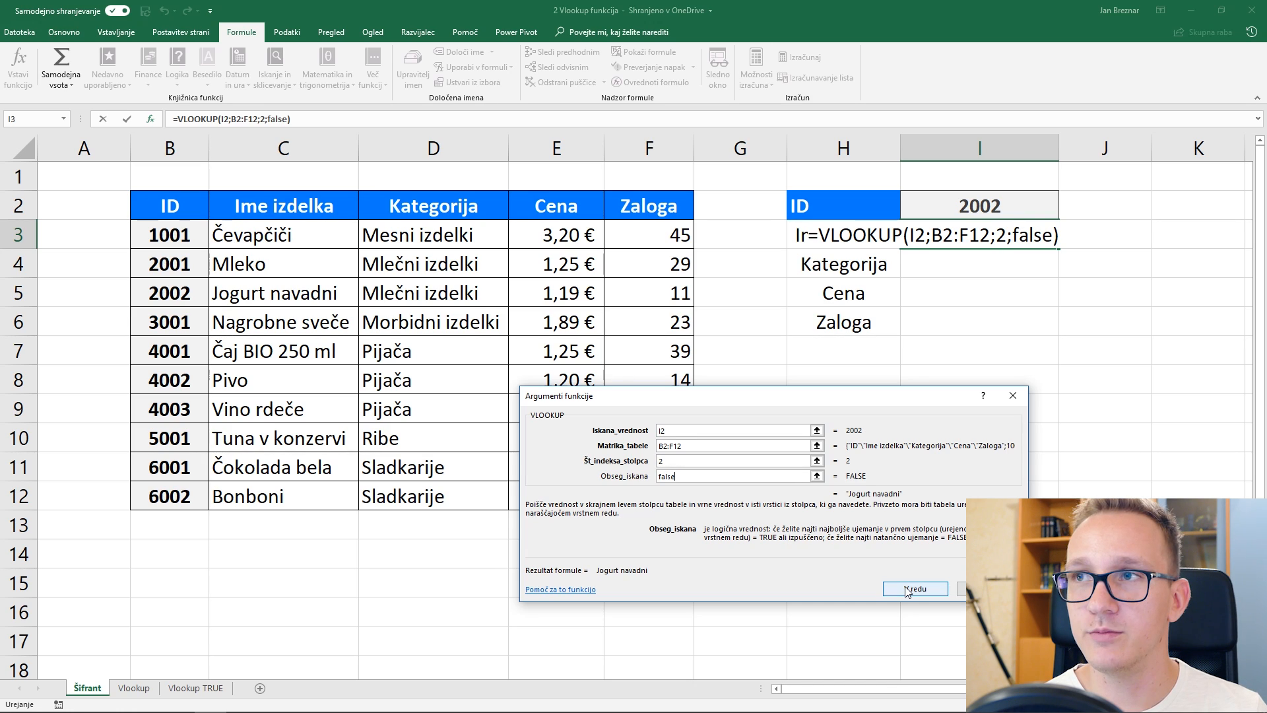
click(908, 589)
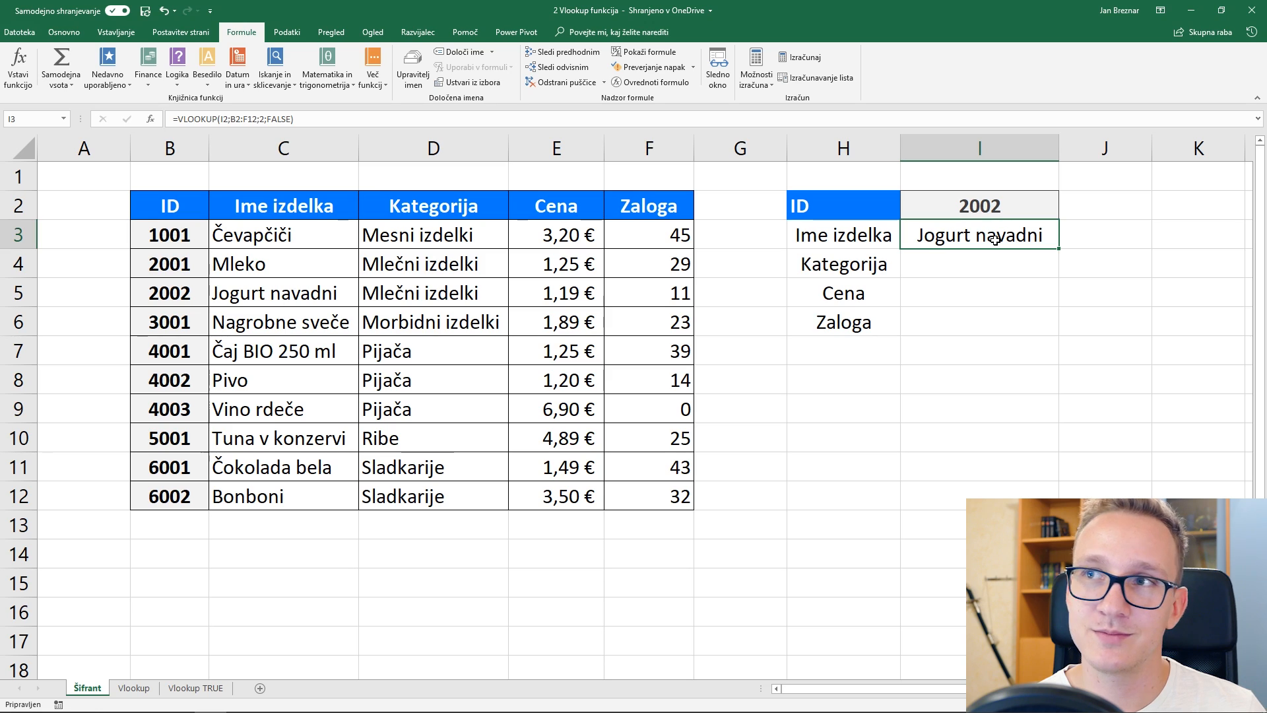
Step: Change the lookup ID in cell I2 to 2001 to test the product name formula
click(1000, 208)
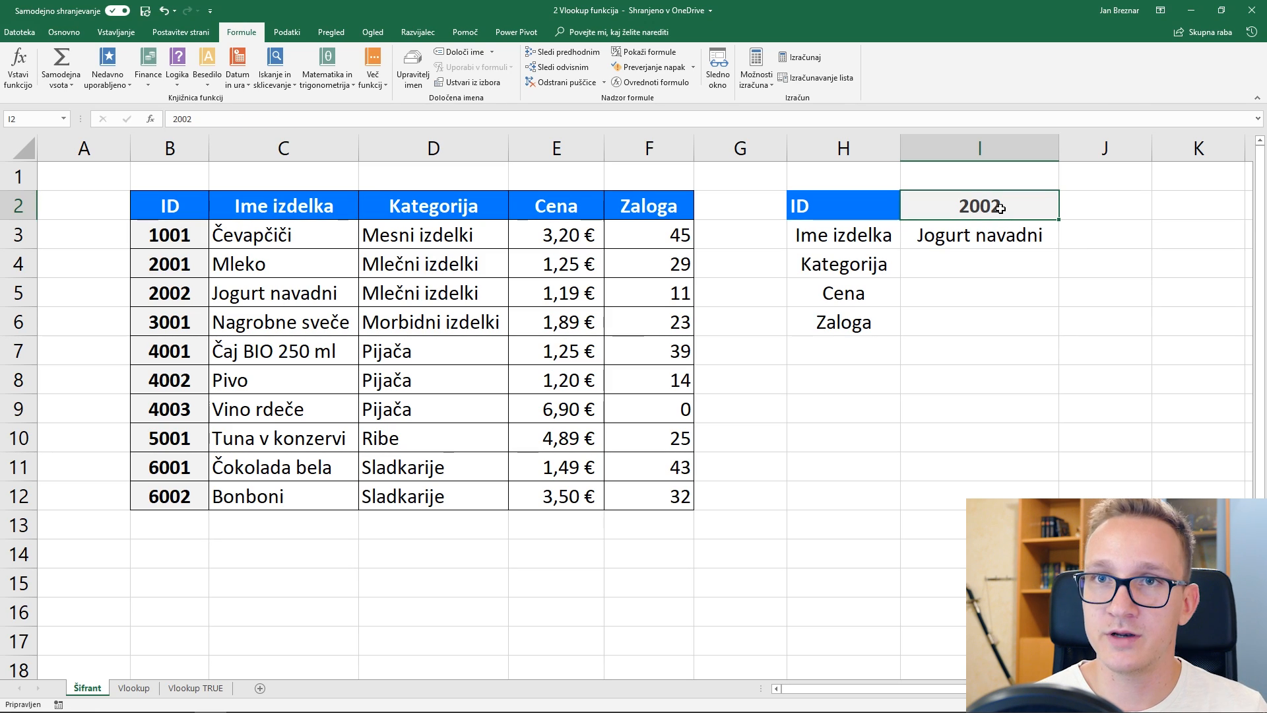
text(2001)
key(Return)
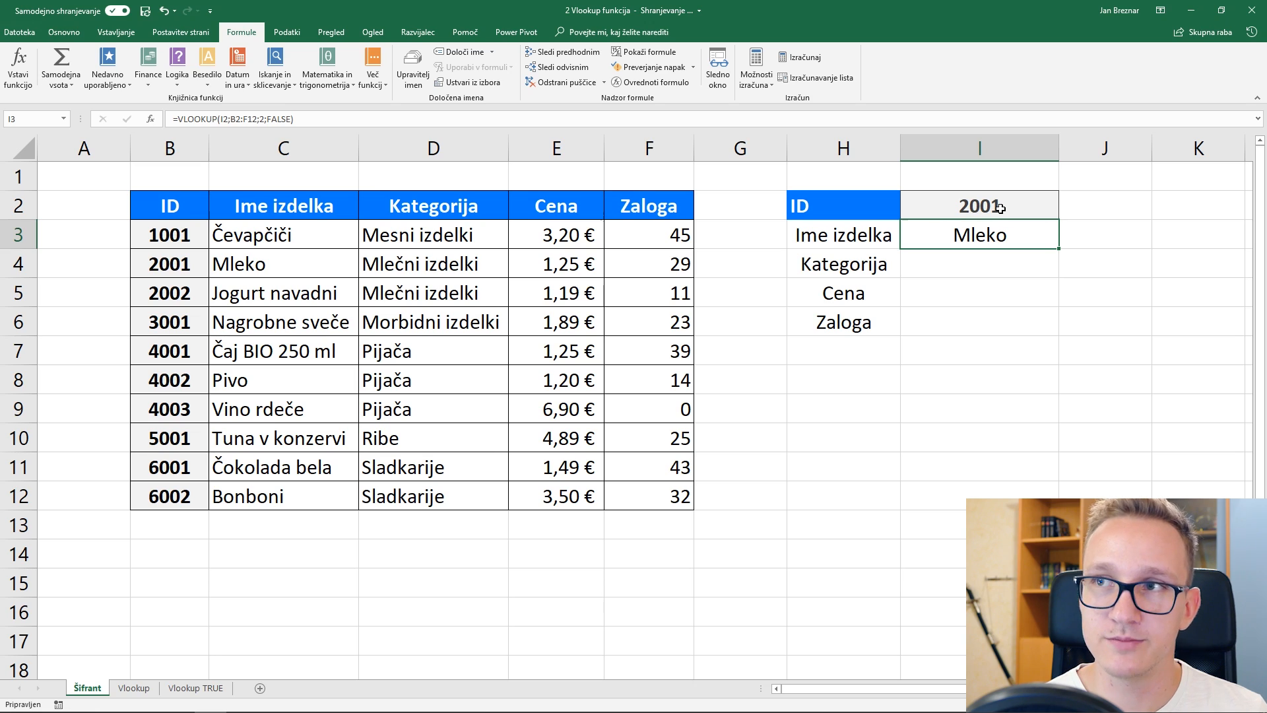
Step: Try to fill the VLOOKUP formula from I3 down to I6 and inspect the cell references in I4
drag(1058, 251, 1065, 333)
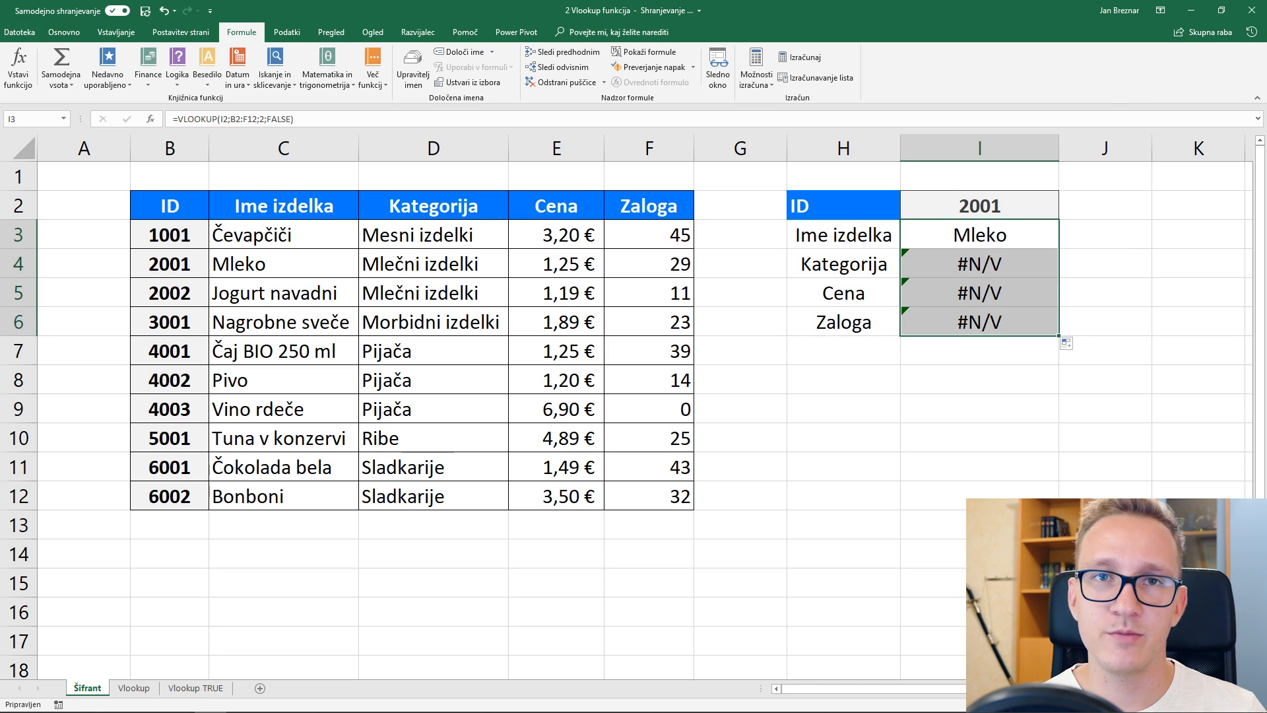
double_click(1010, 264)
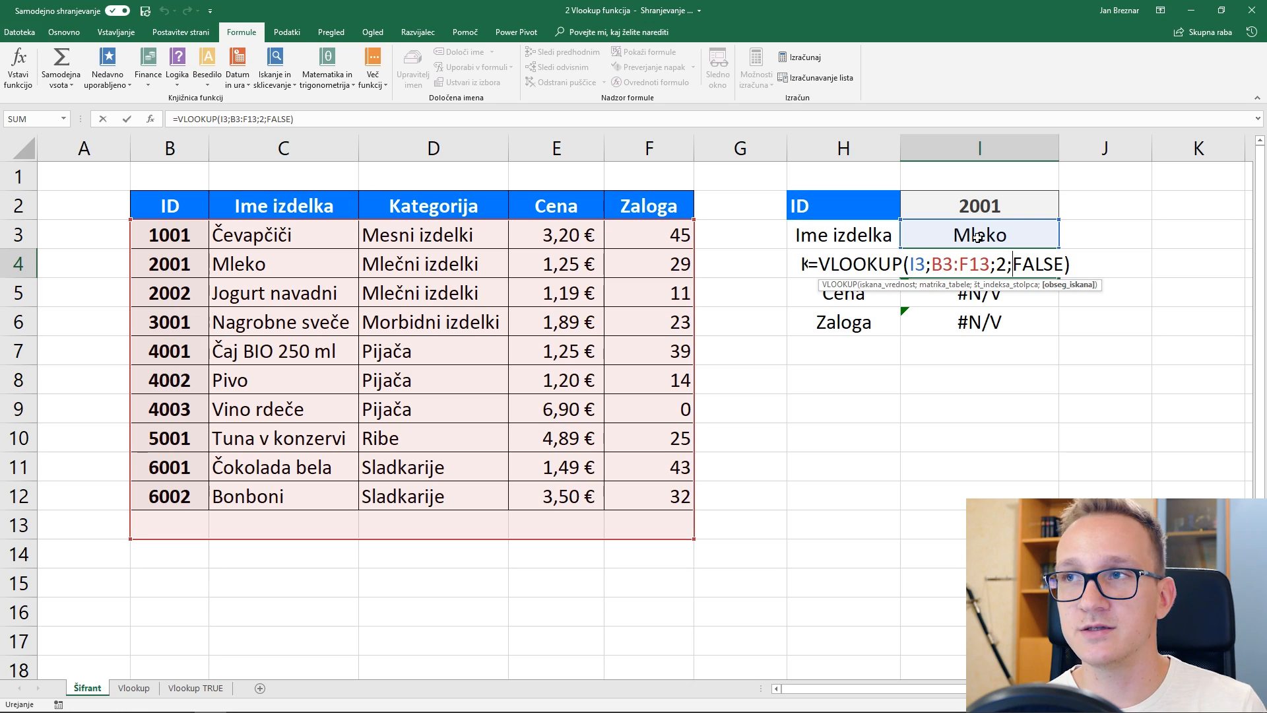
key(ctrl+Return)
Step: Clear the copied VLOOKUP formulas beside Kategorija, Cena and Zaloga and return to I4
drag(1010, 263, 1009, 323)
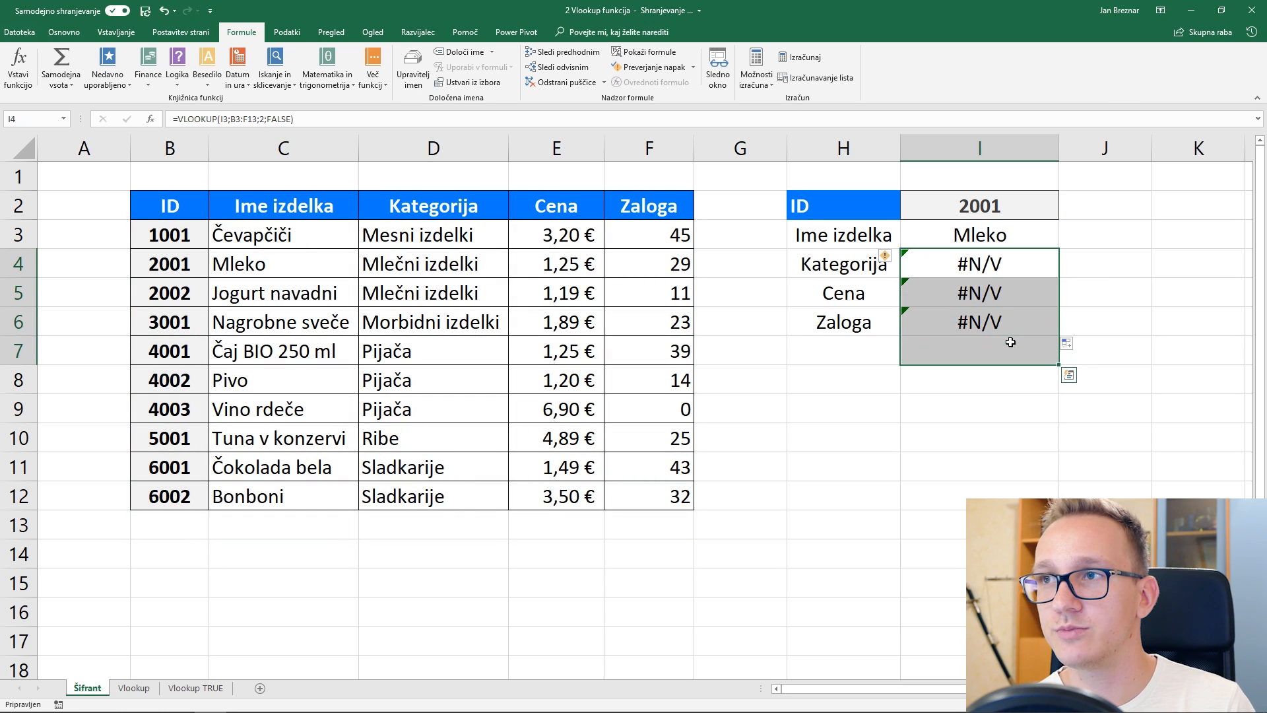
key(Delete)
click(958, 258)
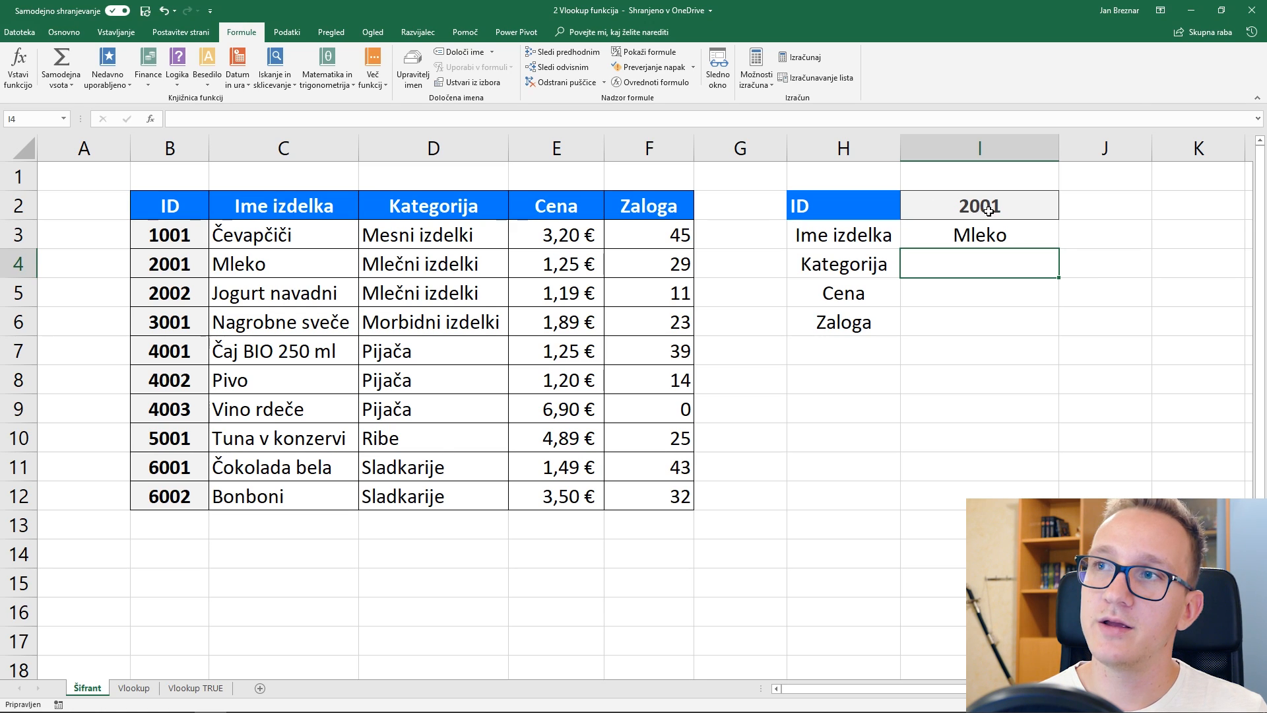
Step: Create the named range ID for cell I2 from the label in the left column of H2:I2
drag(988, 210, 885, 213)
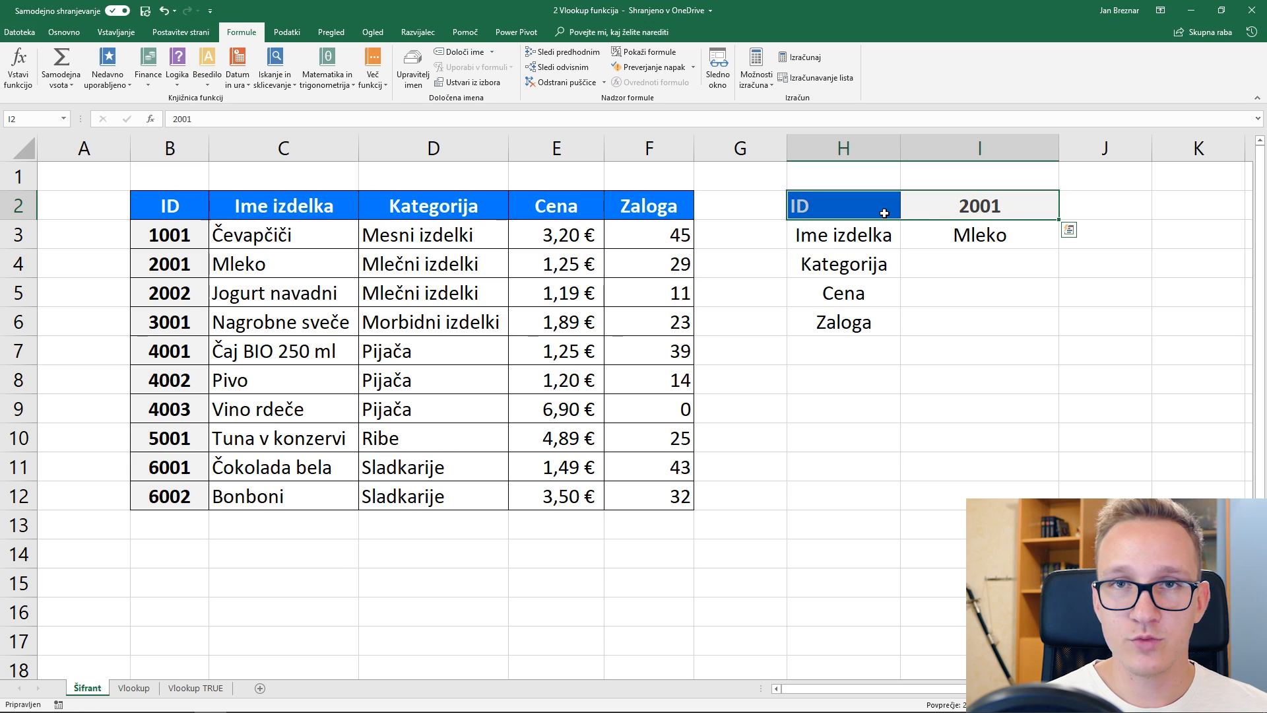
key(ctrl+shift+F3)
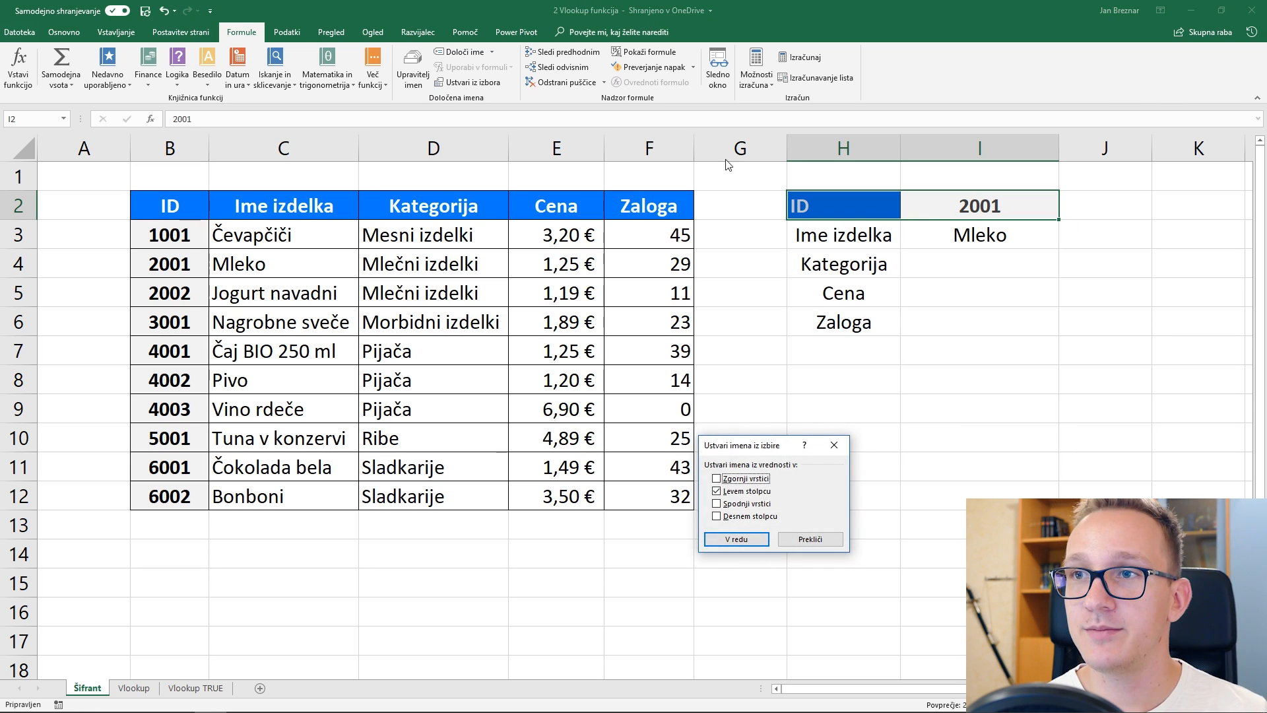
drag(734, 441, 691, 231)
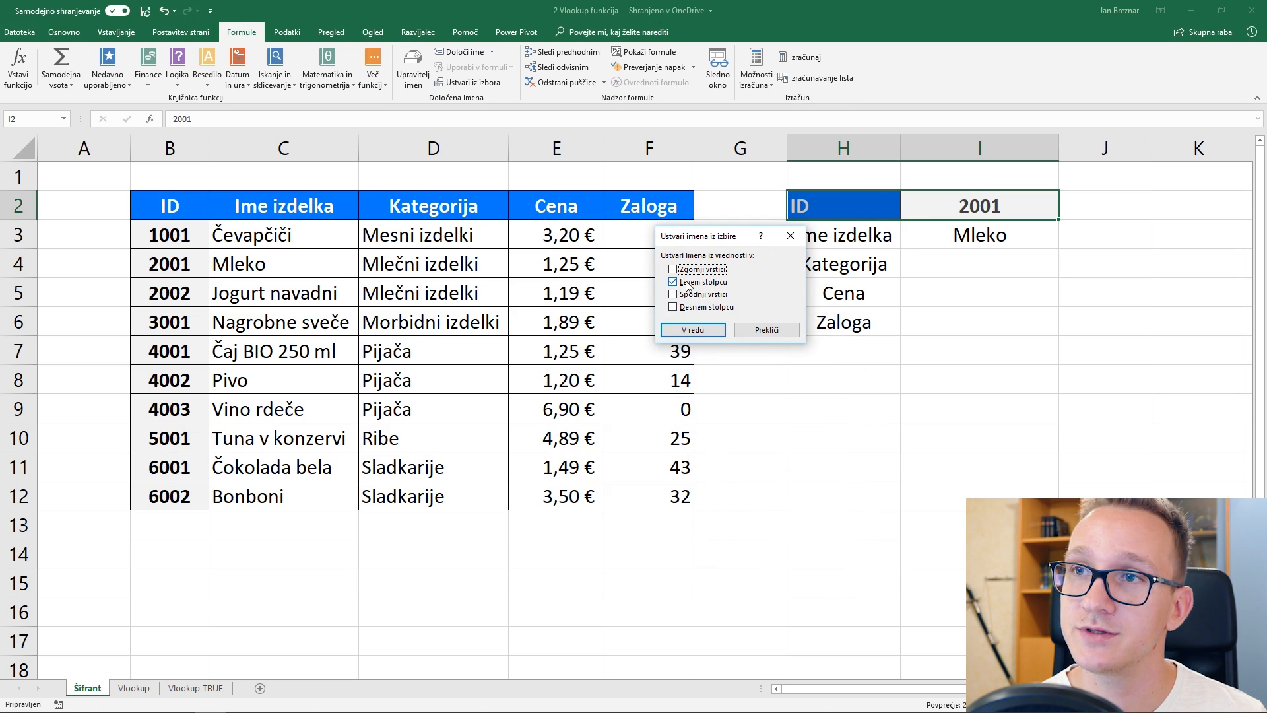
click(706, 329)
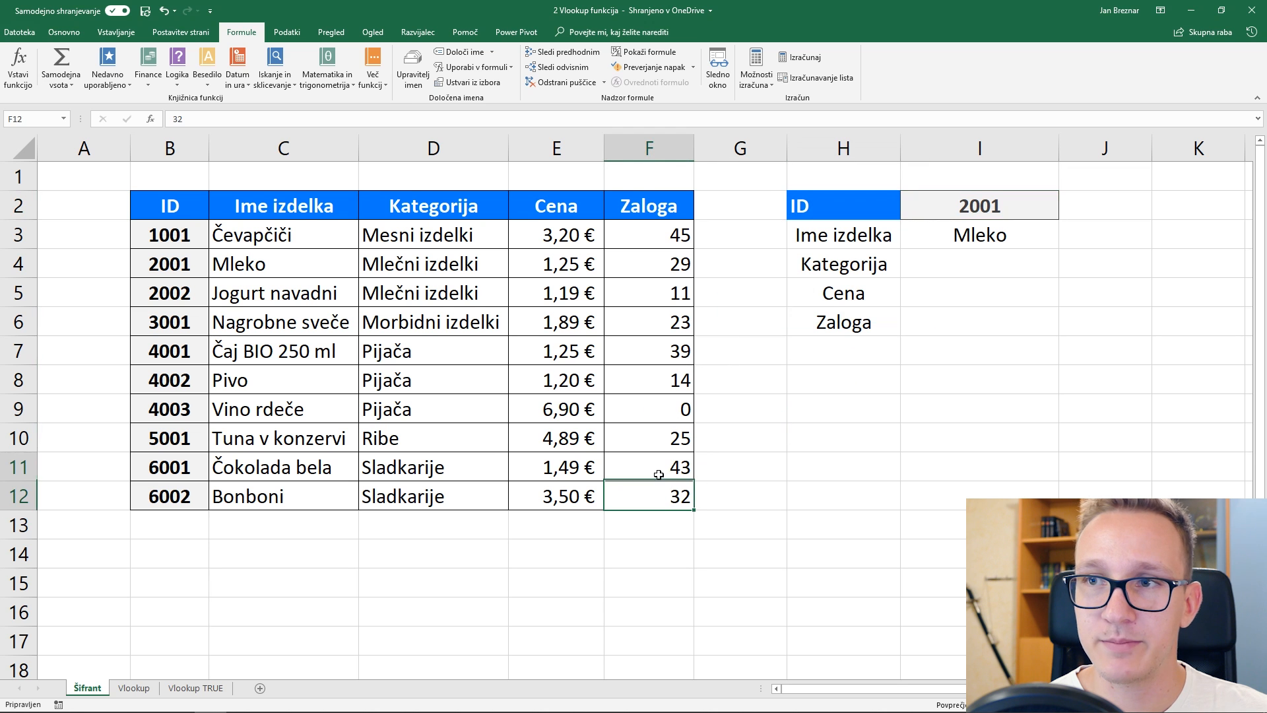
Step: Define the name Matrika1 for the whole product table B2:F12, including its header row, with workbook scope
drag(657, 488, 187, 200)
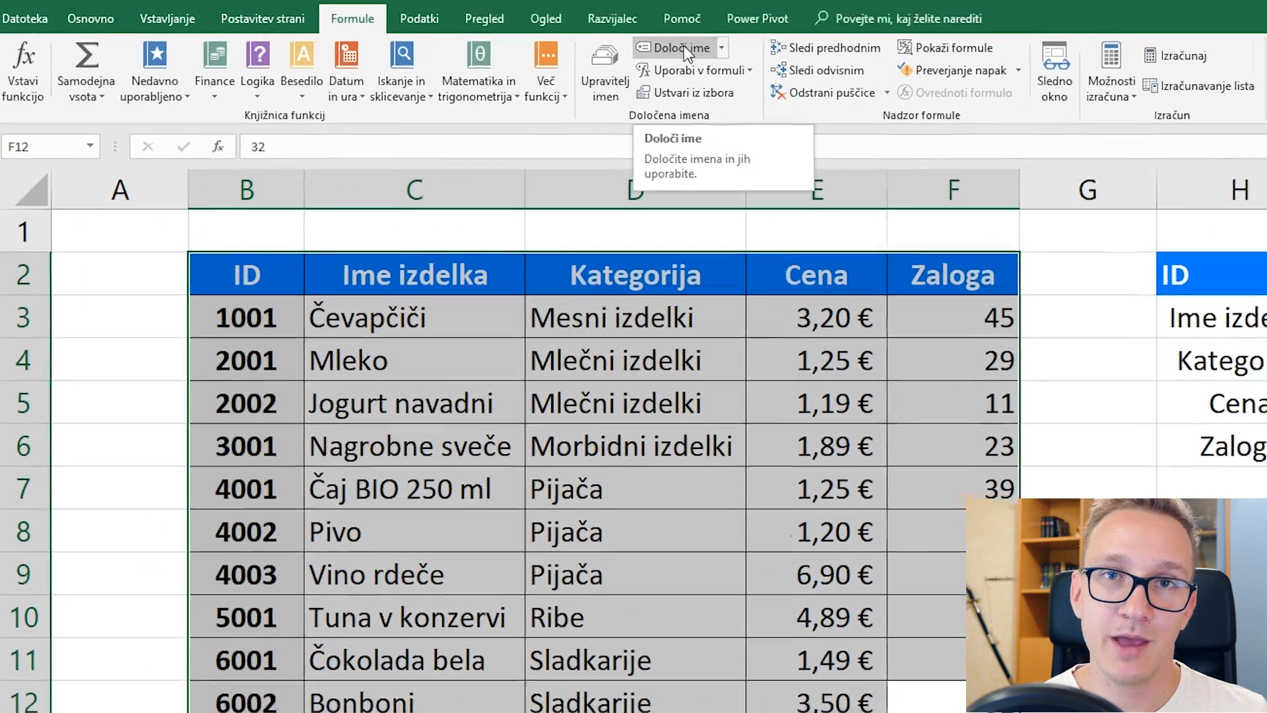
click(686, 48)
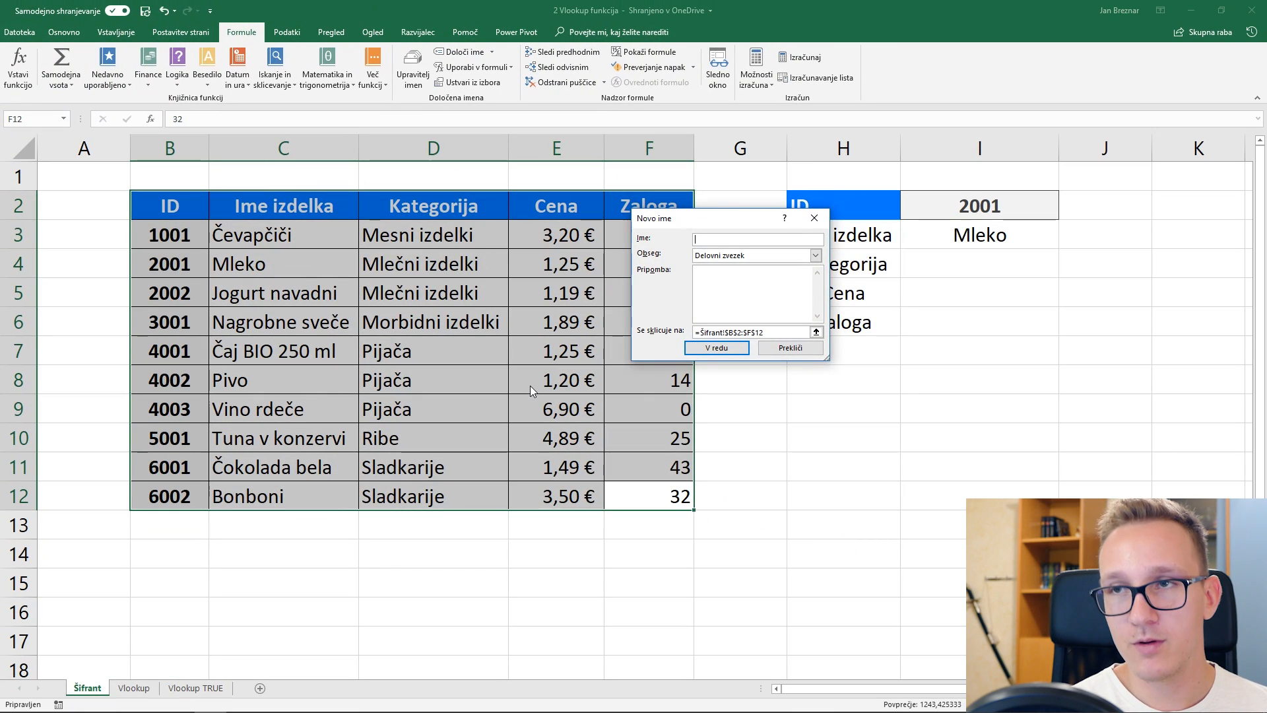
text(Matrika1)
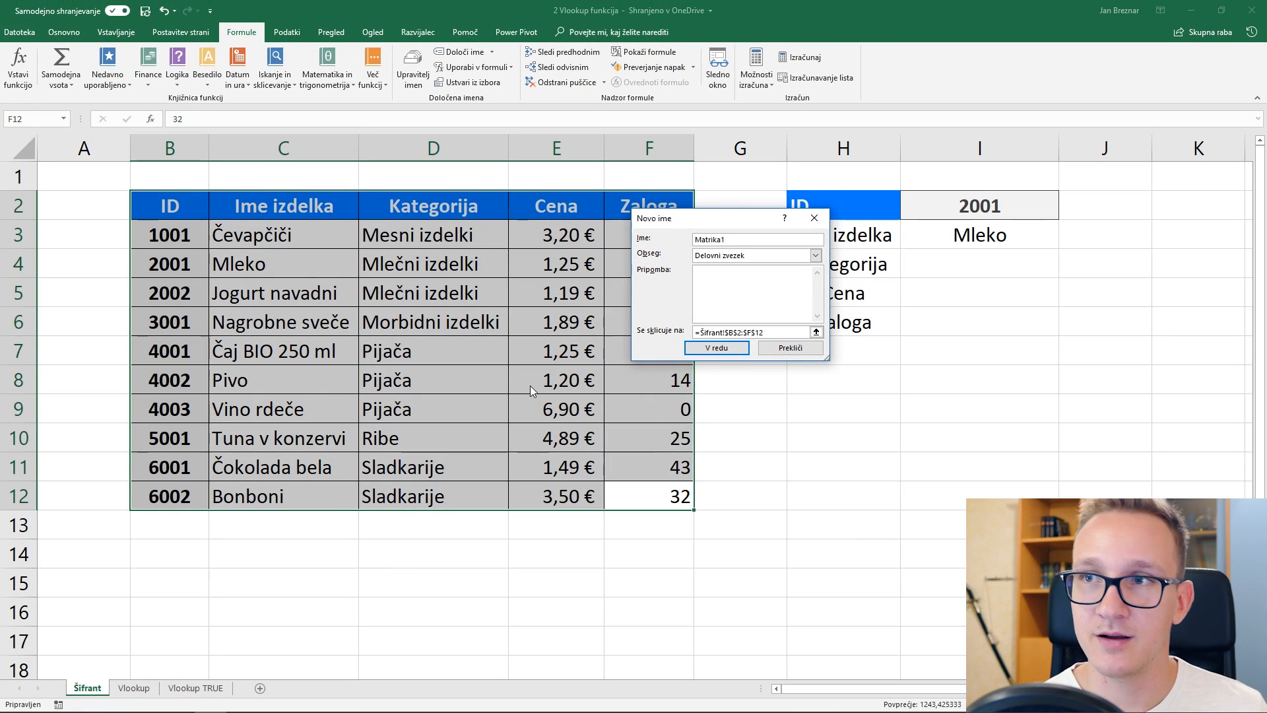
key(Return)
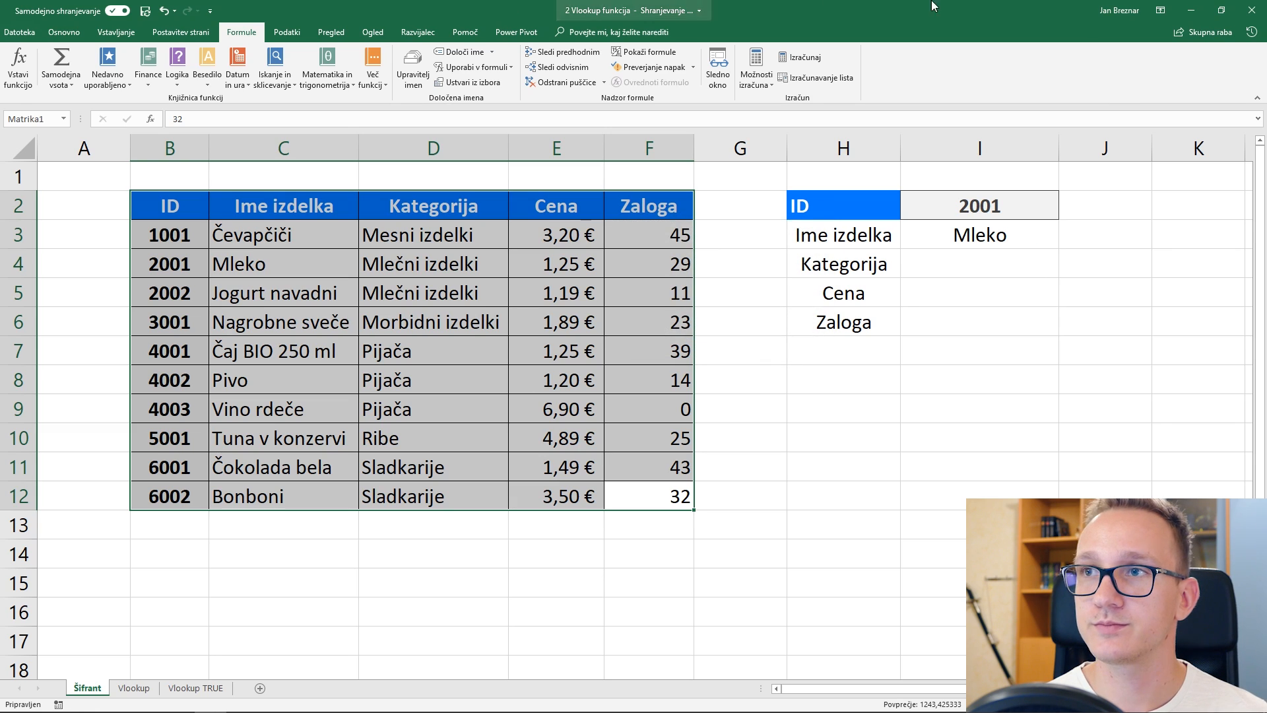
Step: Start a VLOOKUP formula in I4 beside Kategorija and open its function arguments clear of the lookup cells
click(979, 259)
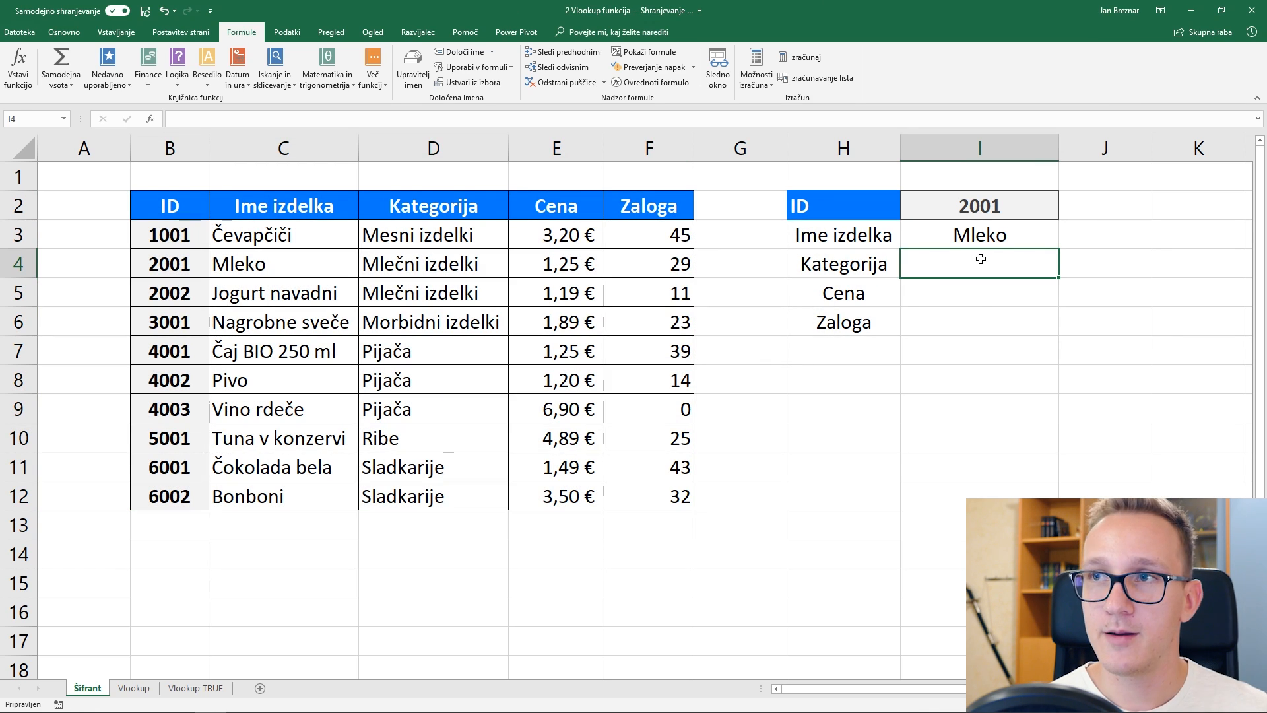
text(=)
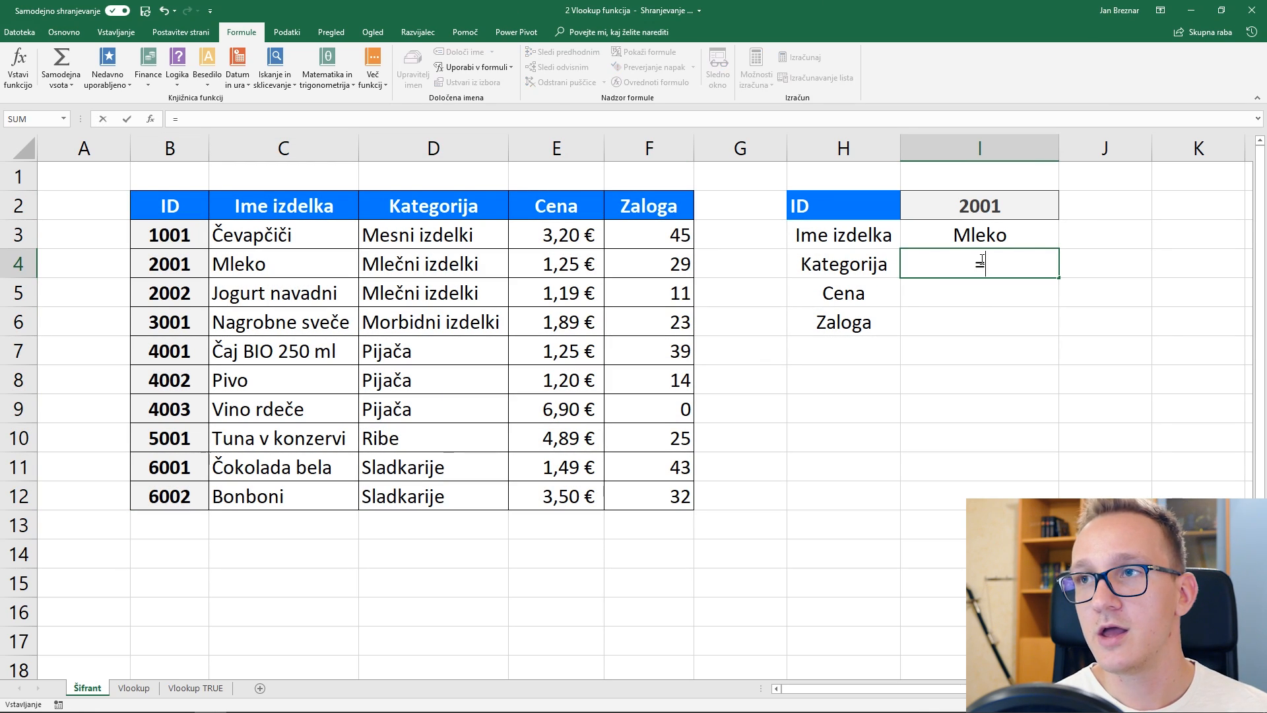
text(vlo)
key(Tab)
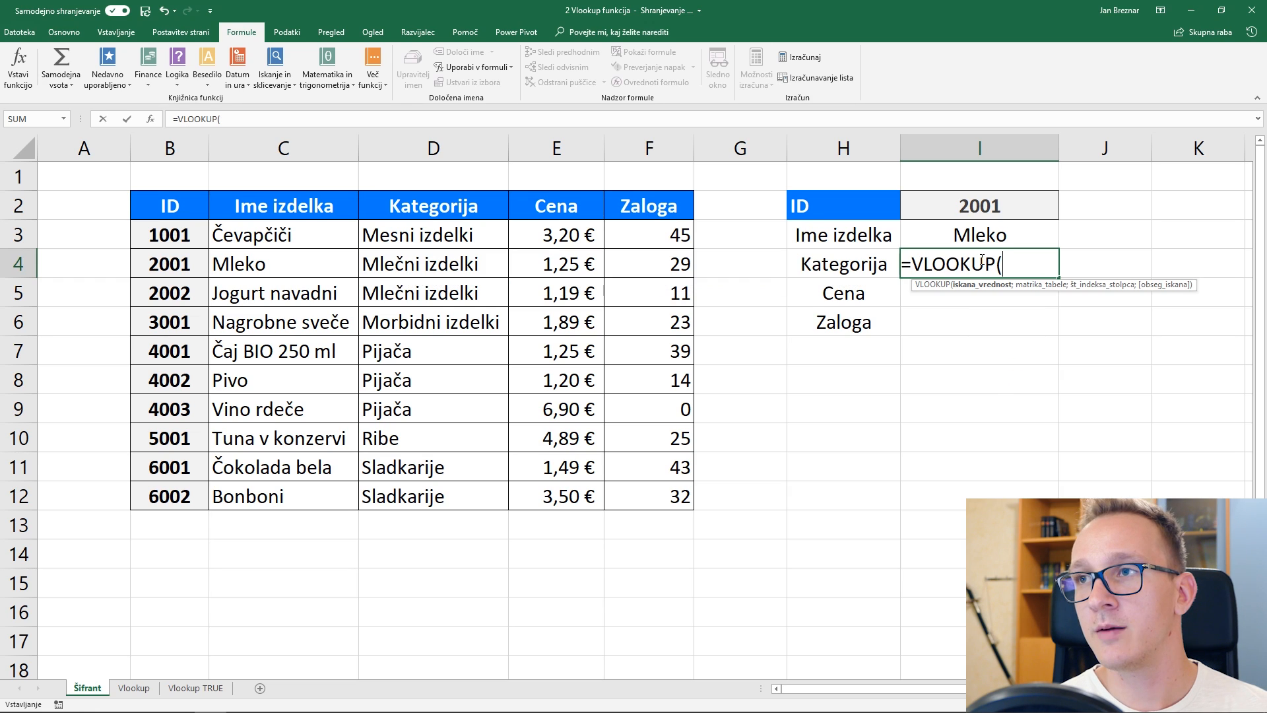
click(151, 118)
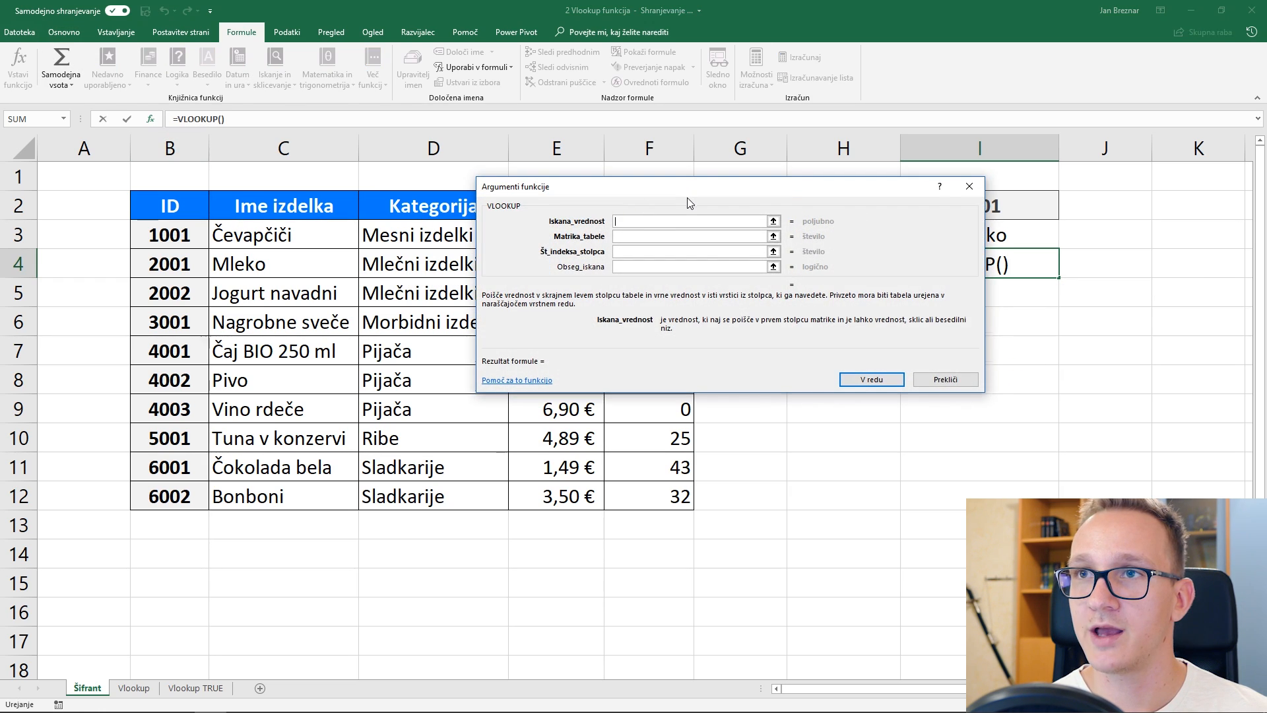
drag(687, 197, 654, 442)
click(623, 471)
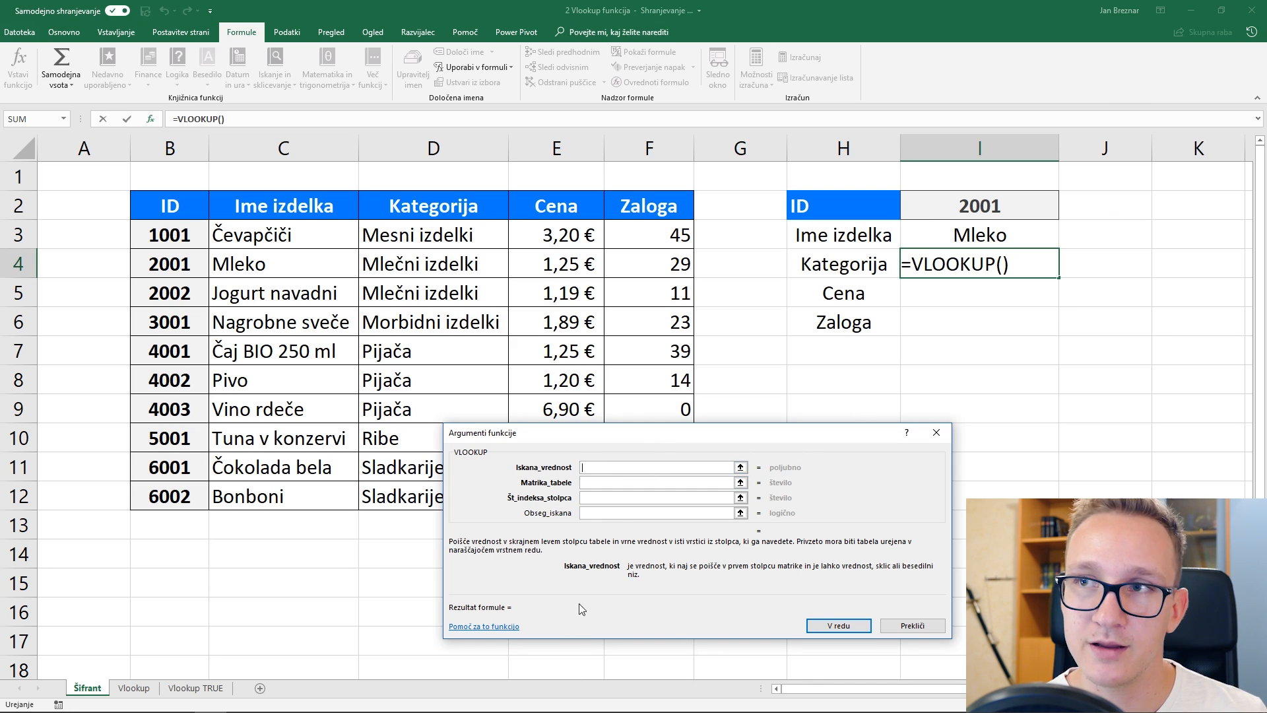
click(968, 214)
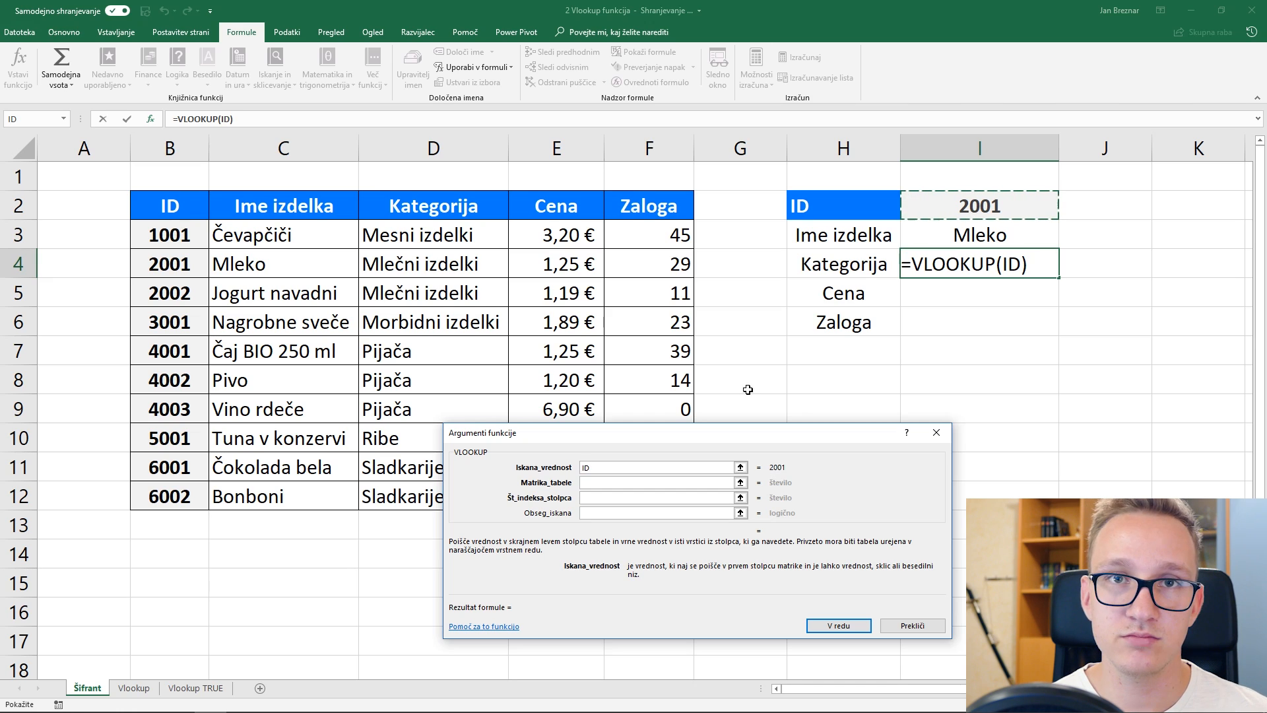
key(BackSpace)
key(BackSpace)
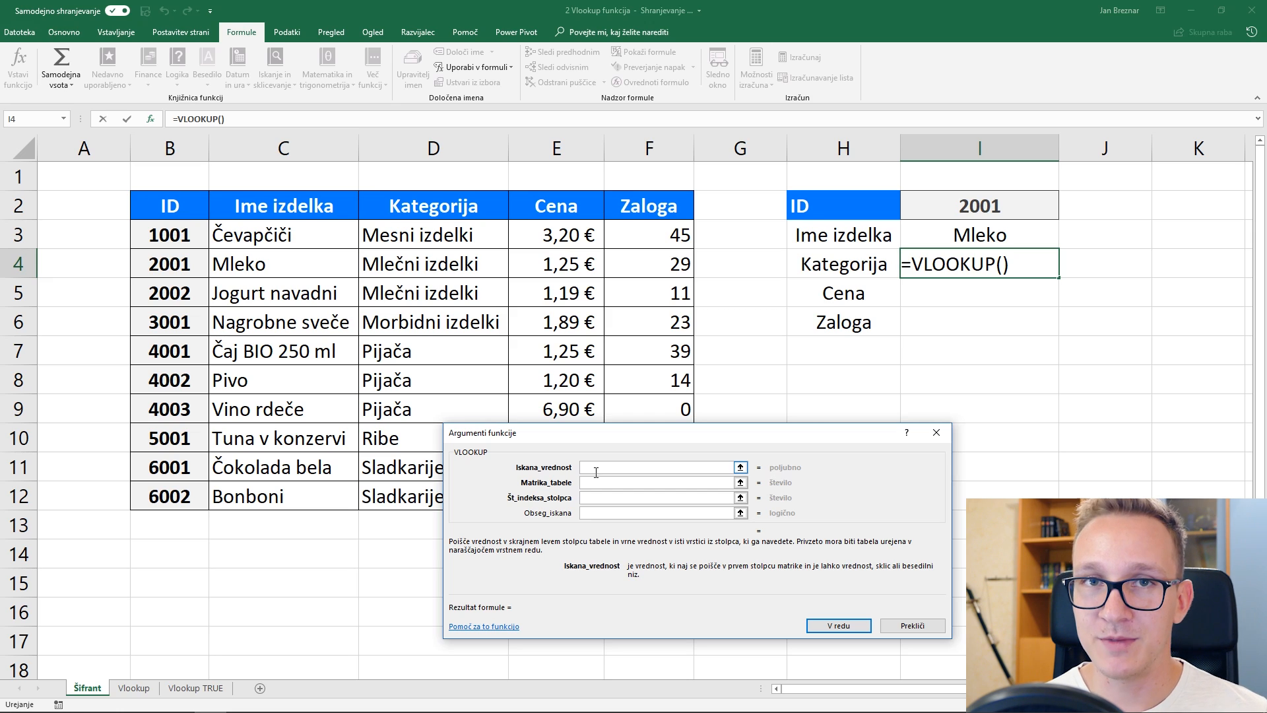
Step: Paste the defined name ID as the VLOOKUP lookup value and Matrika1 as the table array
key(F3)
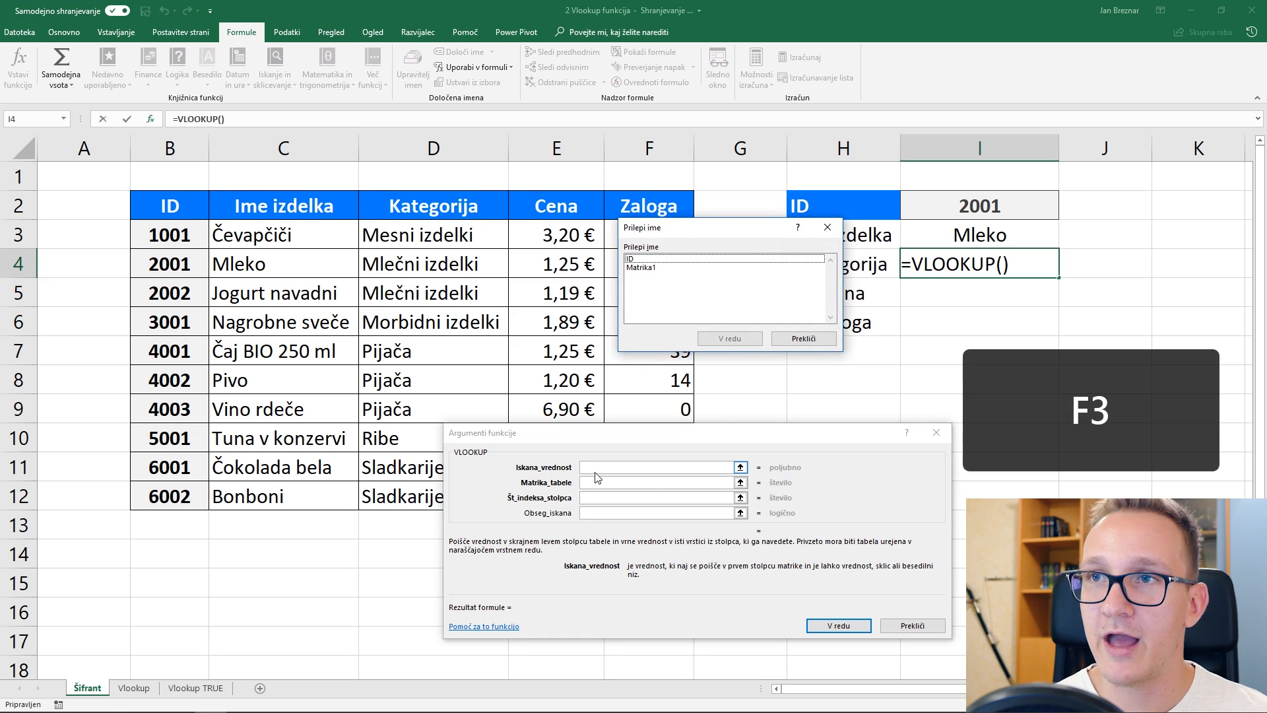
double_click(641, 260)
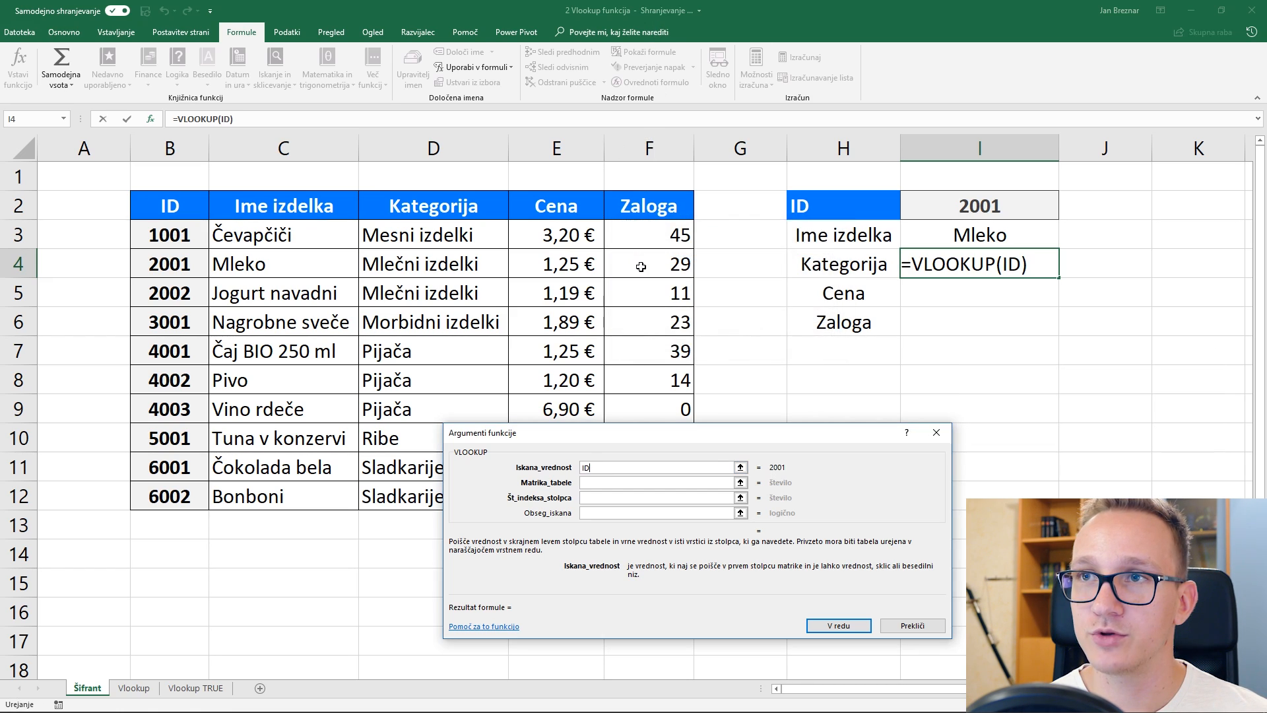
click(598, 483)
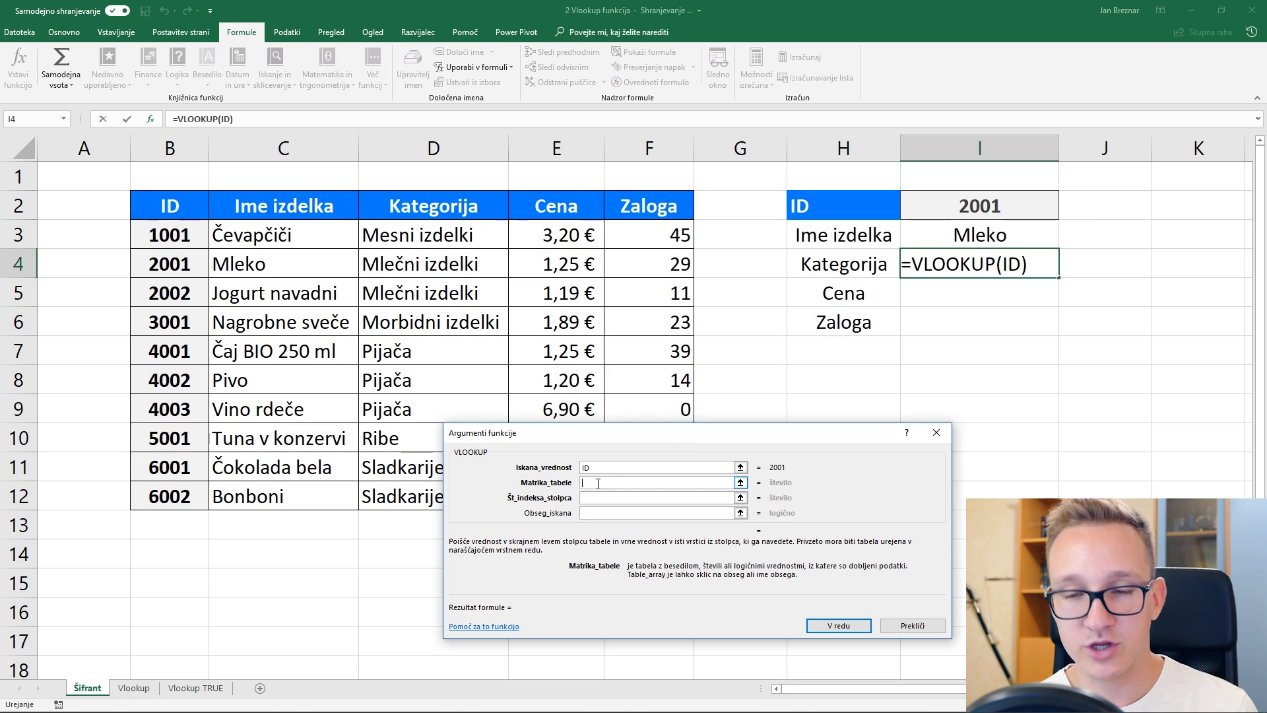
key(F3)
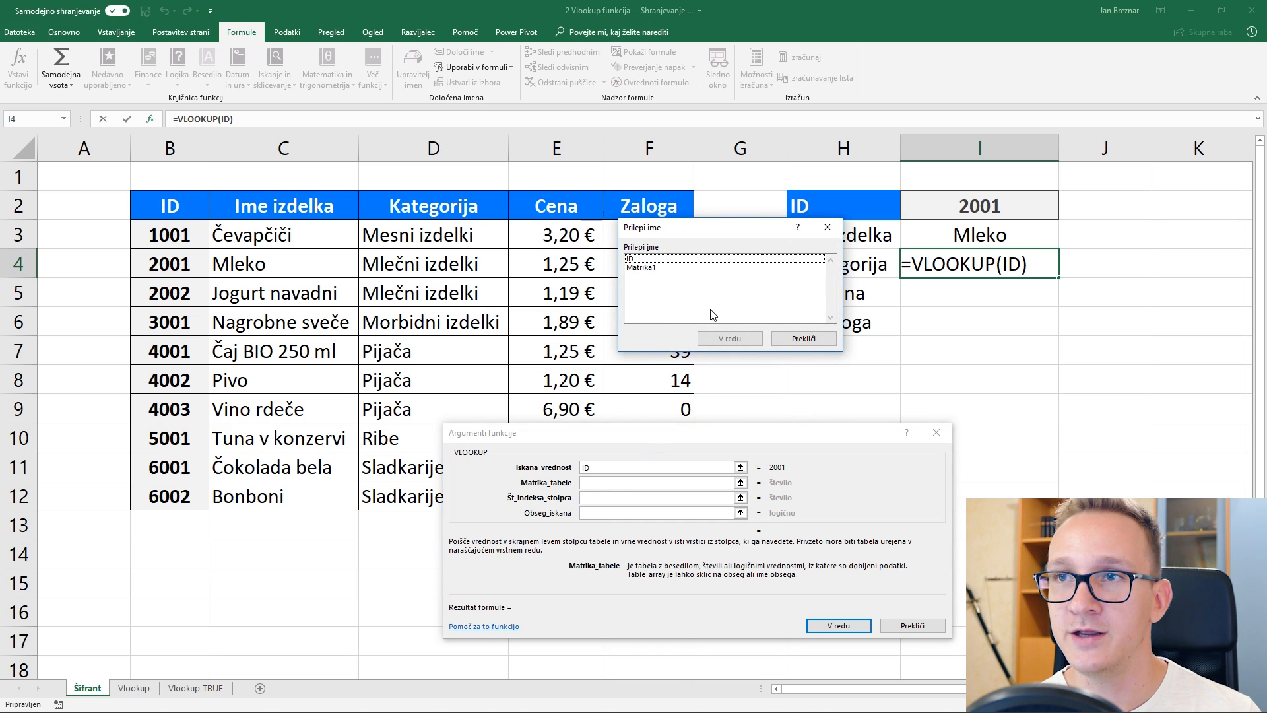
double_click(690, 267)
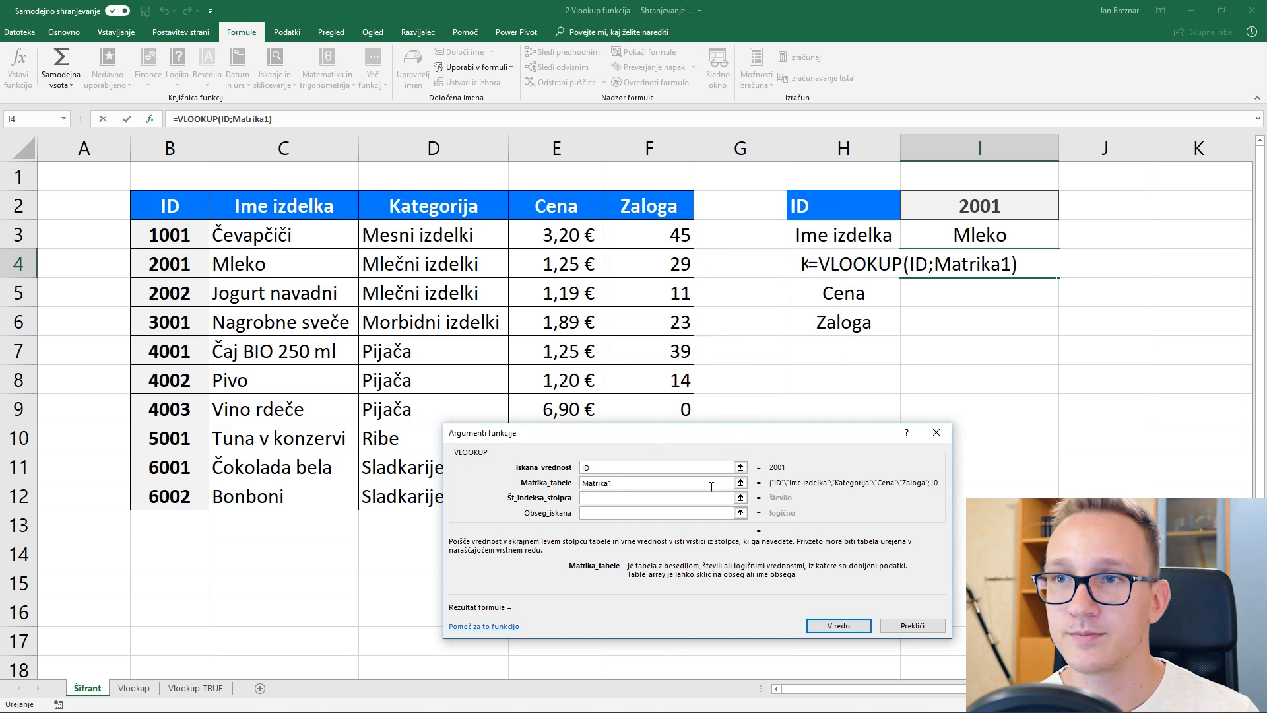
Step: Set the column index to 3 and the range lookup to 0, and finish the VLOOKUP formula in I4
key(Tab)
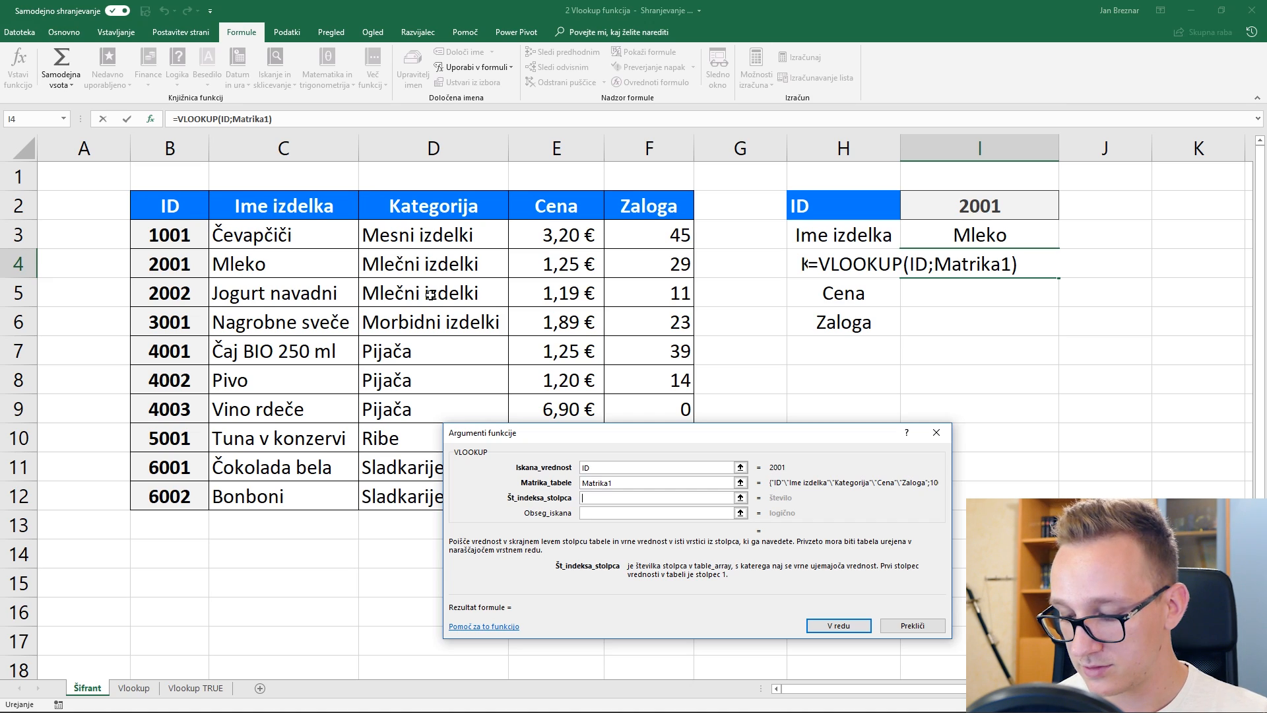
text(3)
click(647, 513)
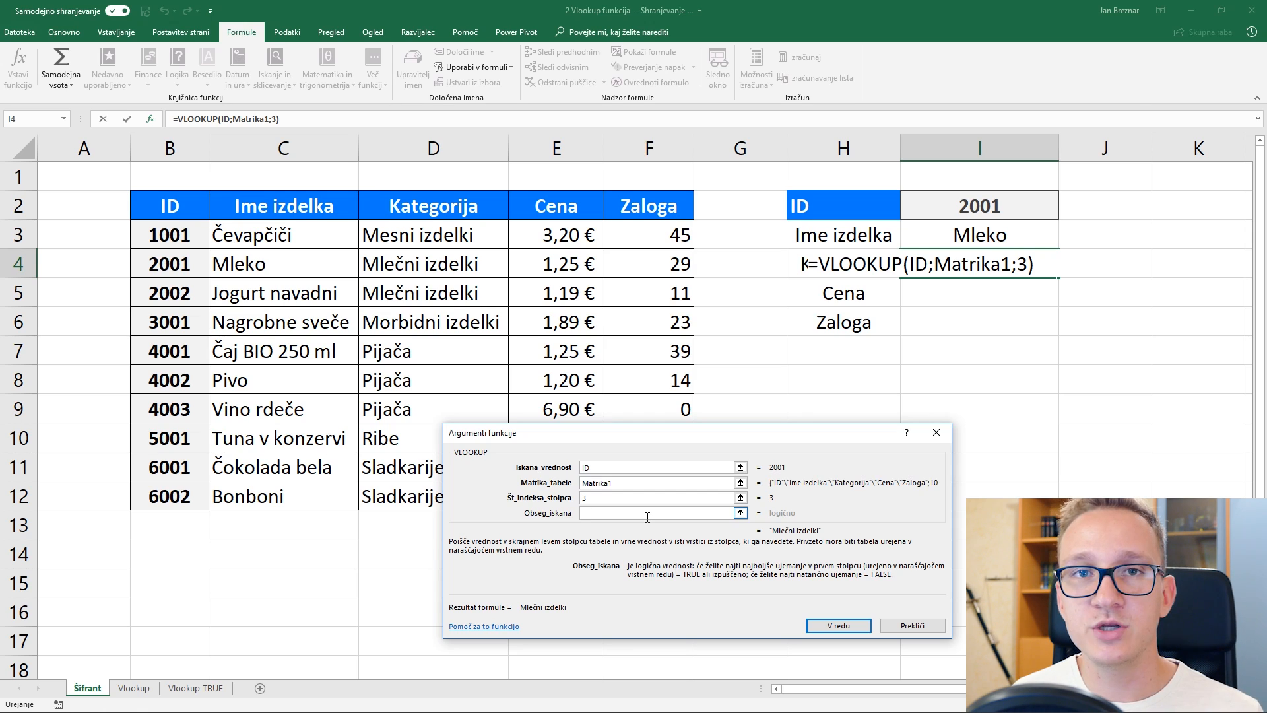
text(0)
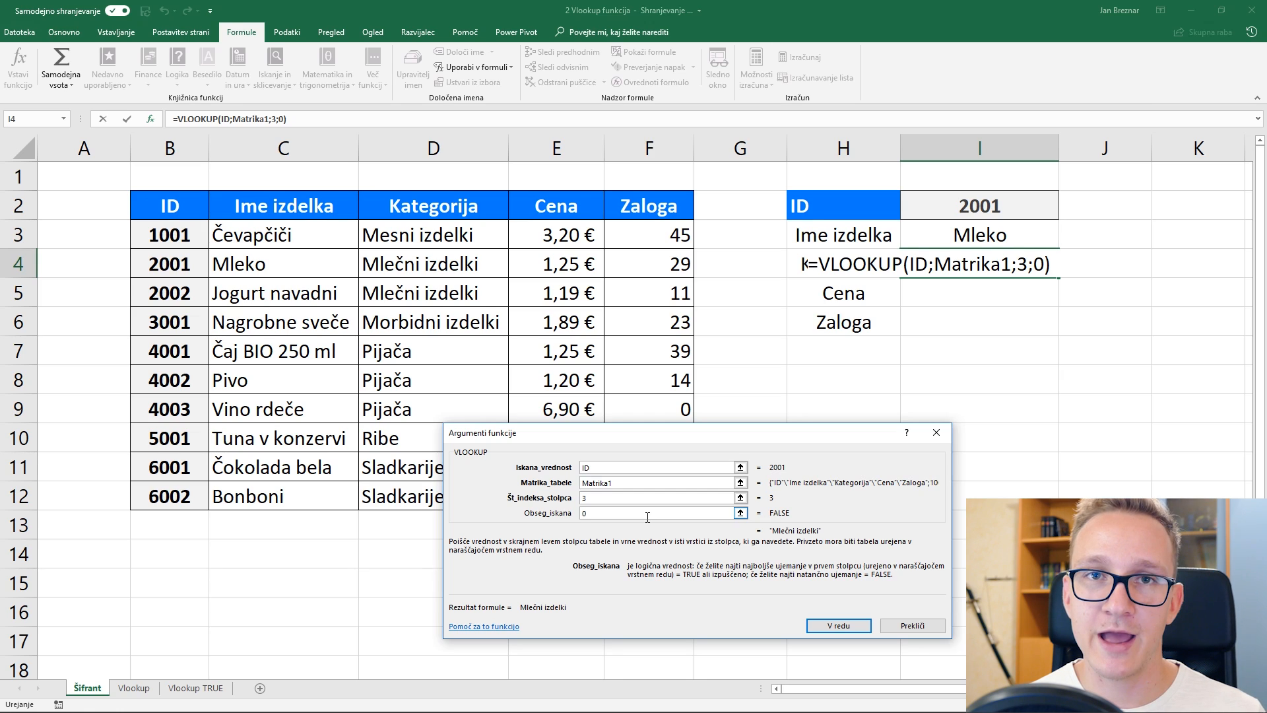
click(836, 625)
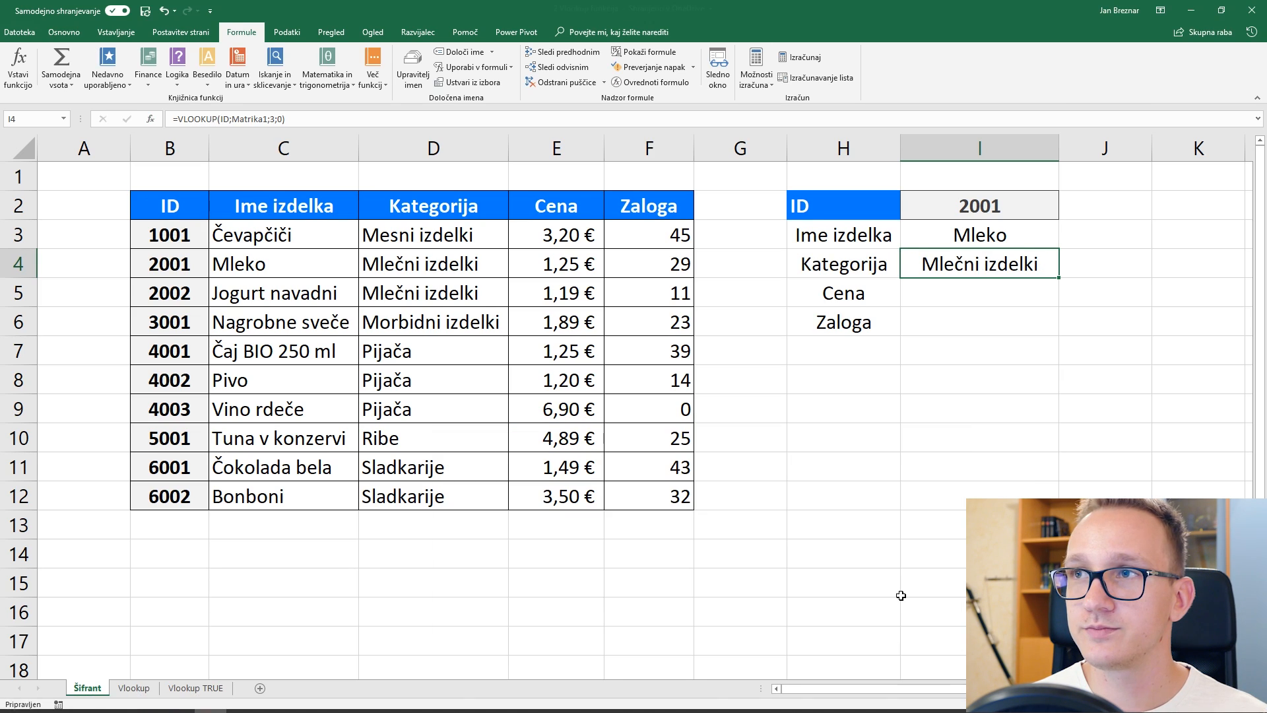
Step: Fill the VLOOKUP formula from I4 down to I6 and set the column index in I5 to 4 for Cena
drag(1060, 280, 1057, 341)
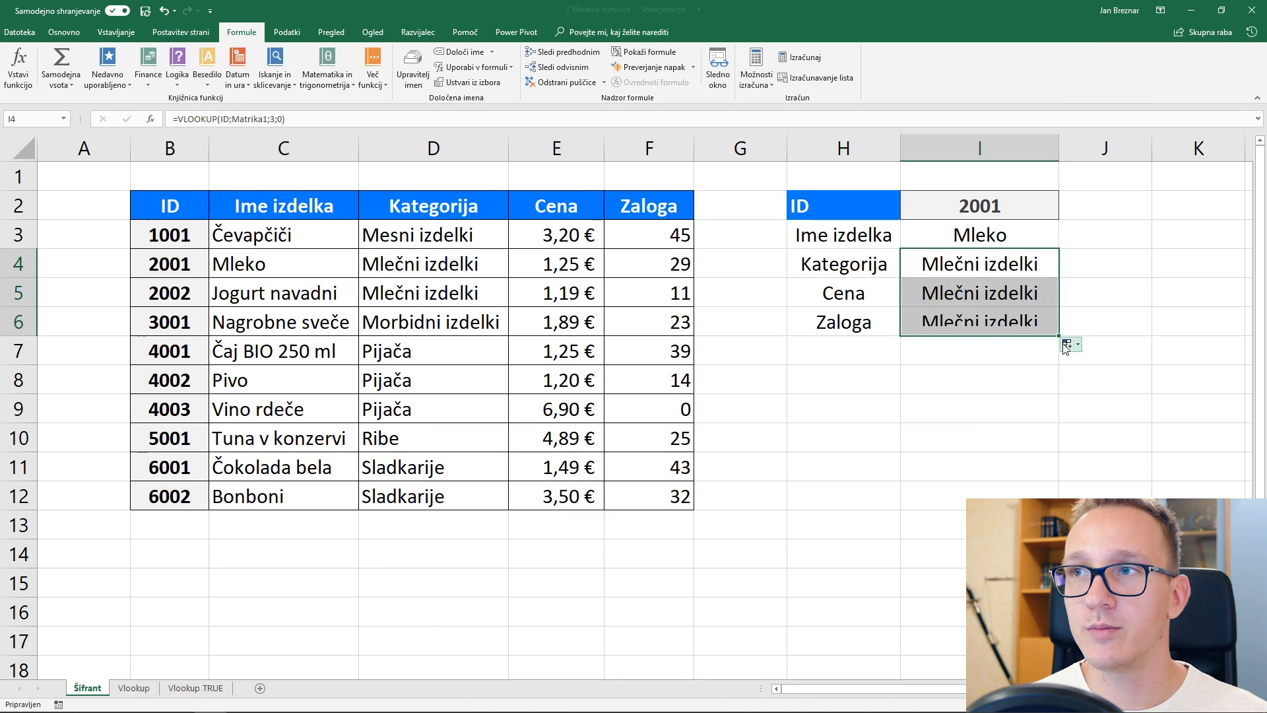
double_click(1030, 291)
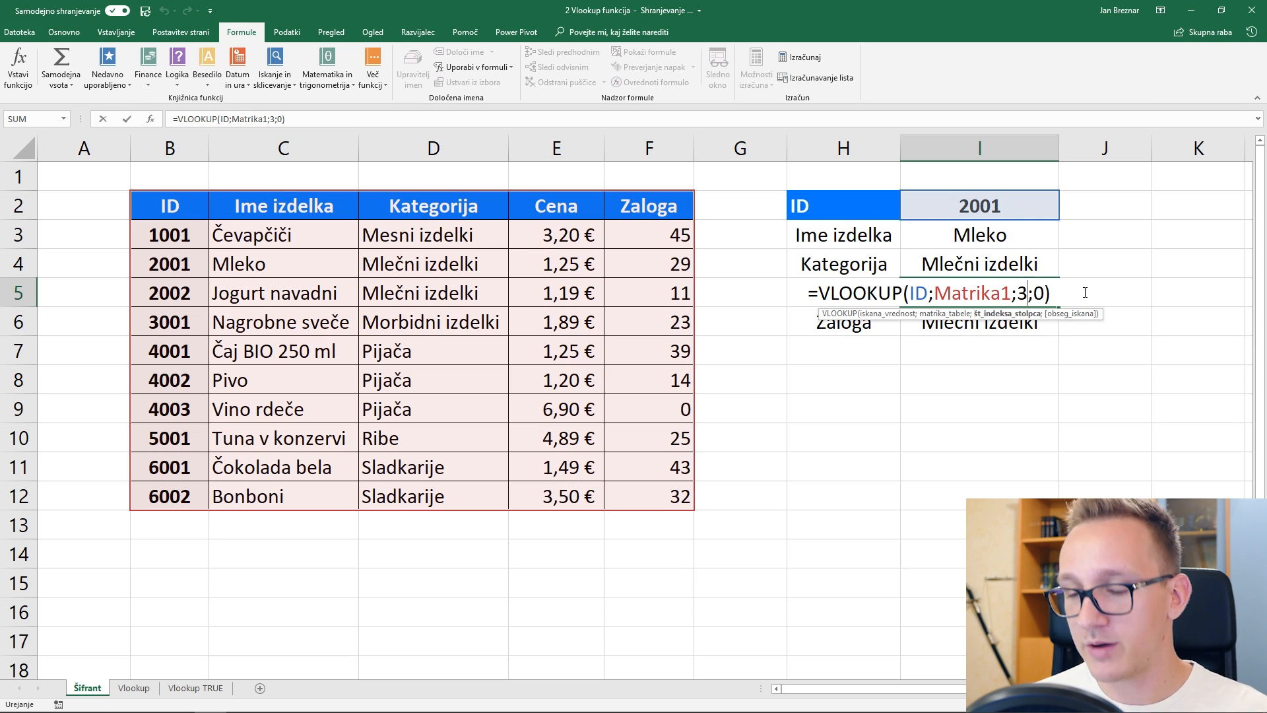
key(Delete)
text(4)
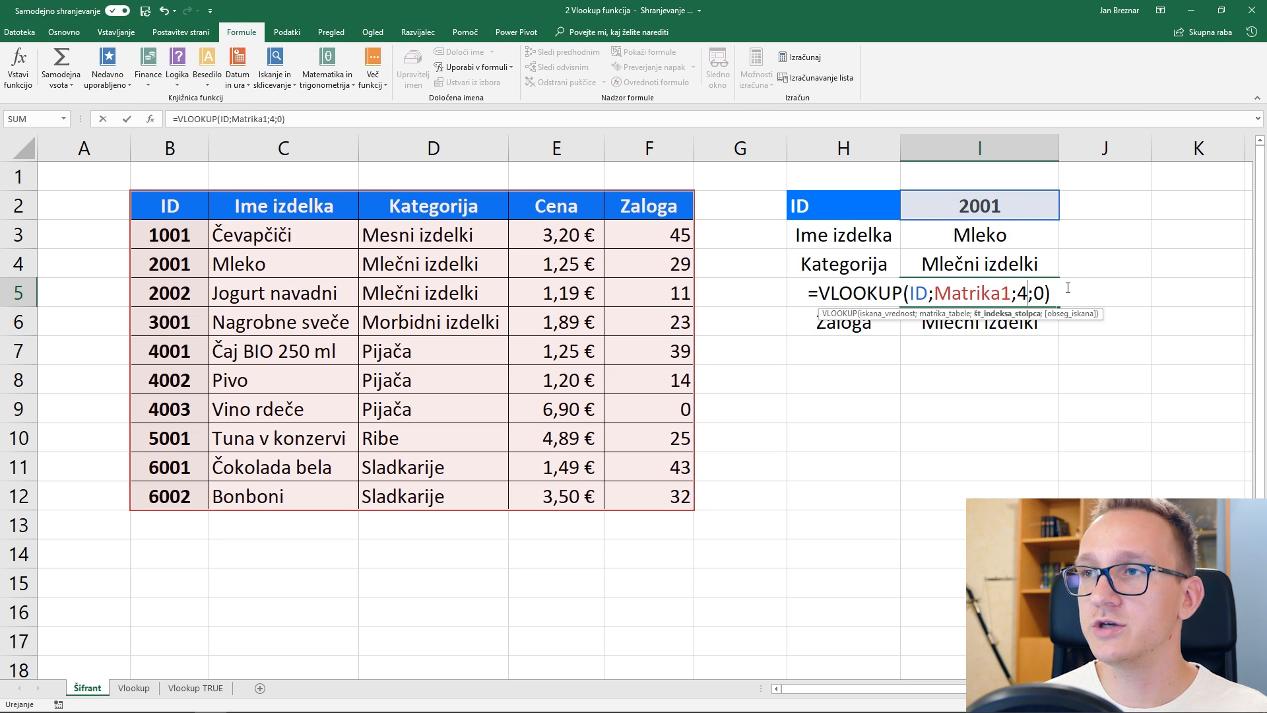
key(Return)
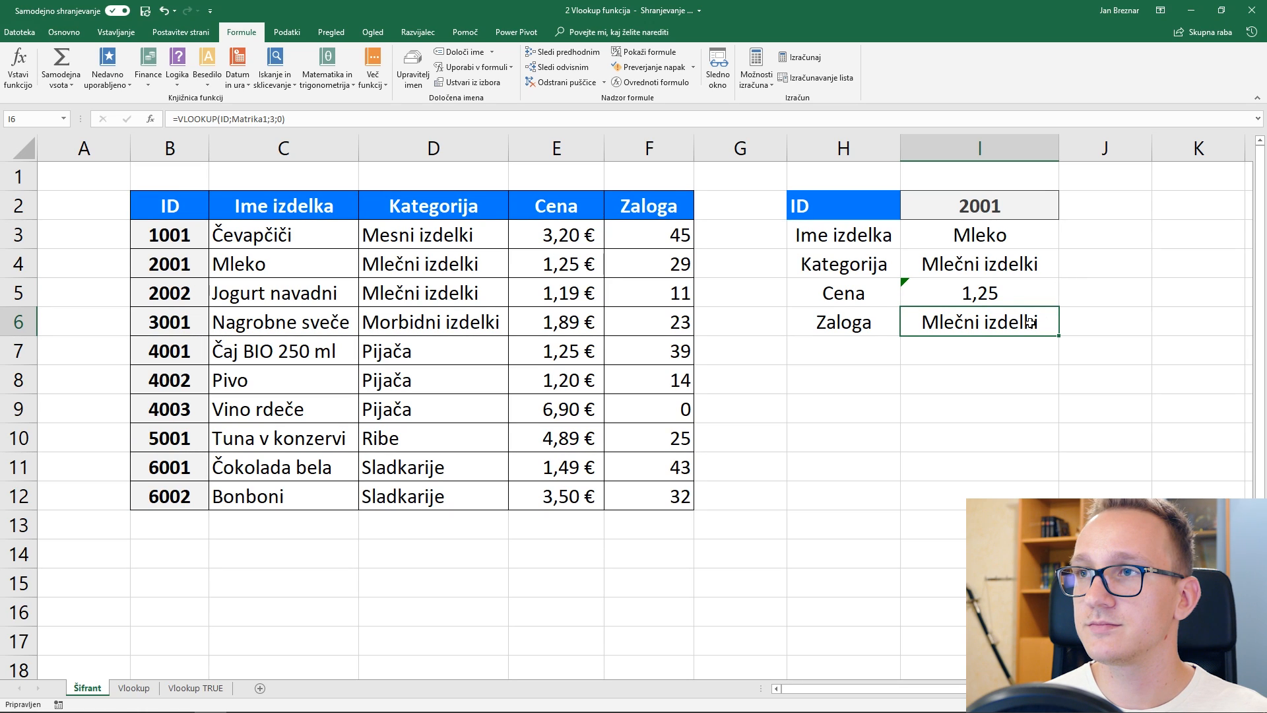
Step: Set the column index of the VLOOKUP formula in I6 to 5 for Zaloga
double_click(1030, 322)
key(BackSpace)
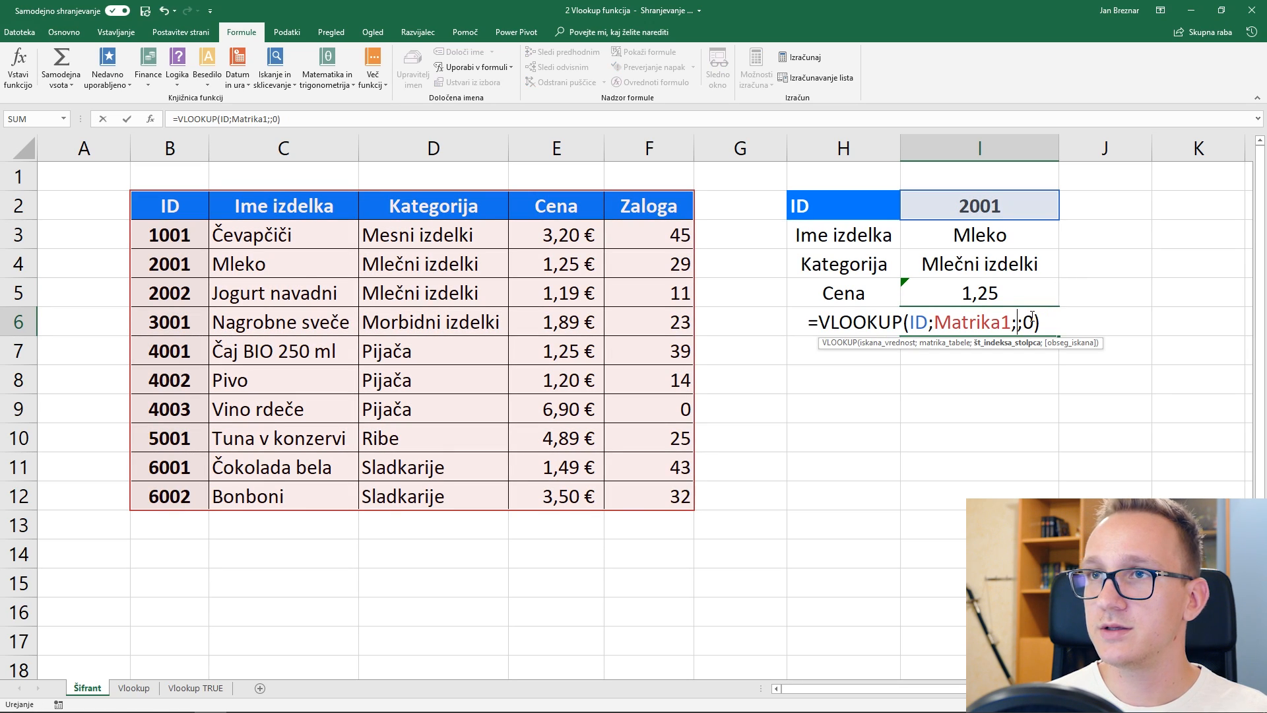
text(5)
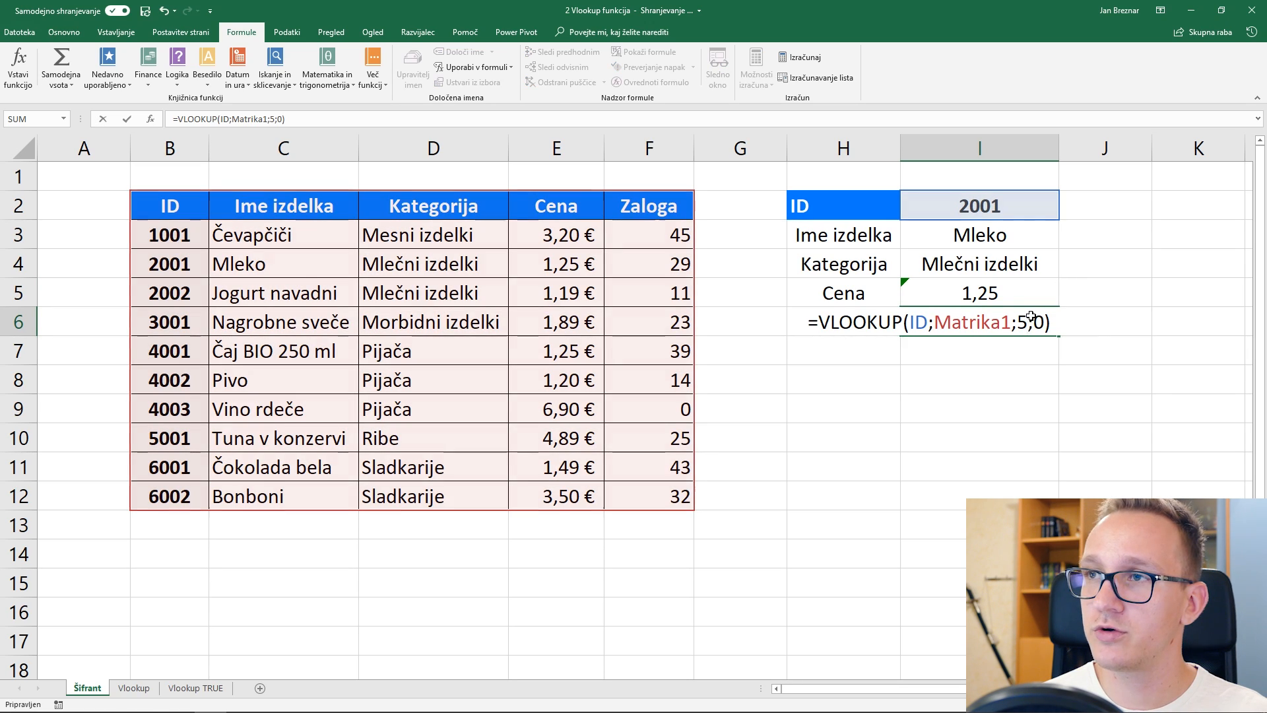
key(Return)
Step: Change the lookup ID in cell I2 to 3001 to test all four lookup formulas
click(993, 203)
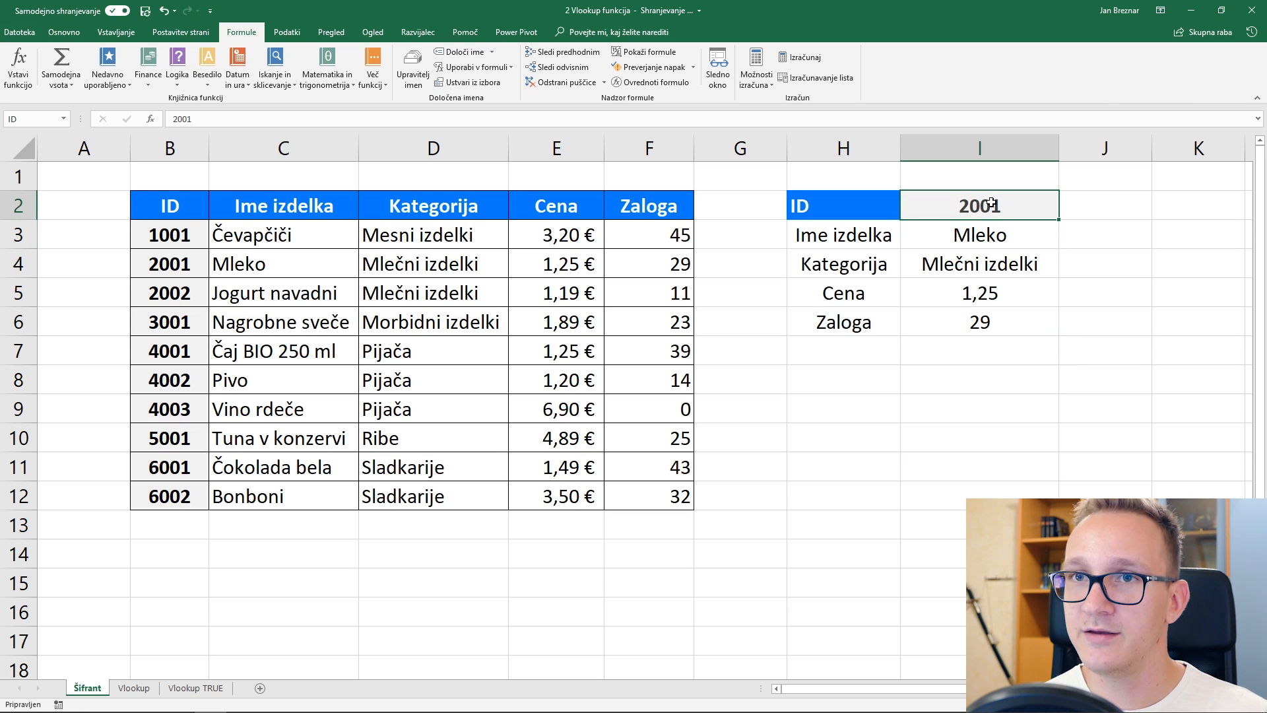
text(3001)
key(Return)
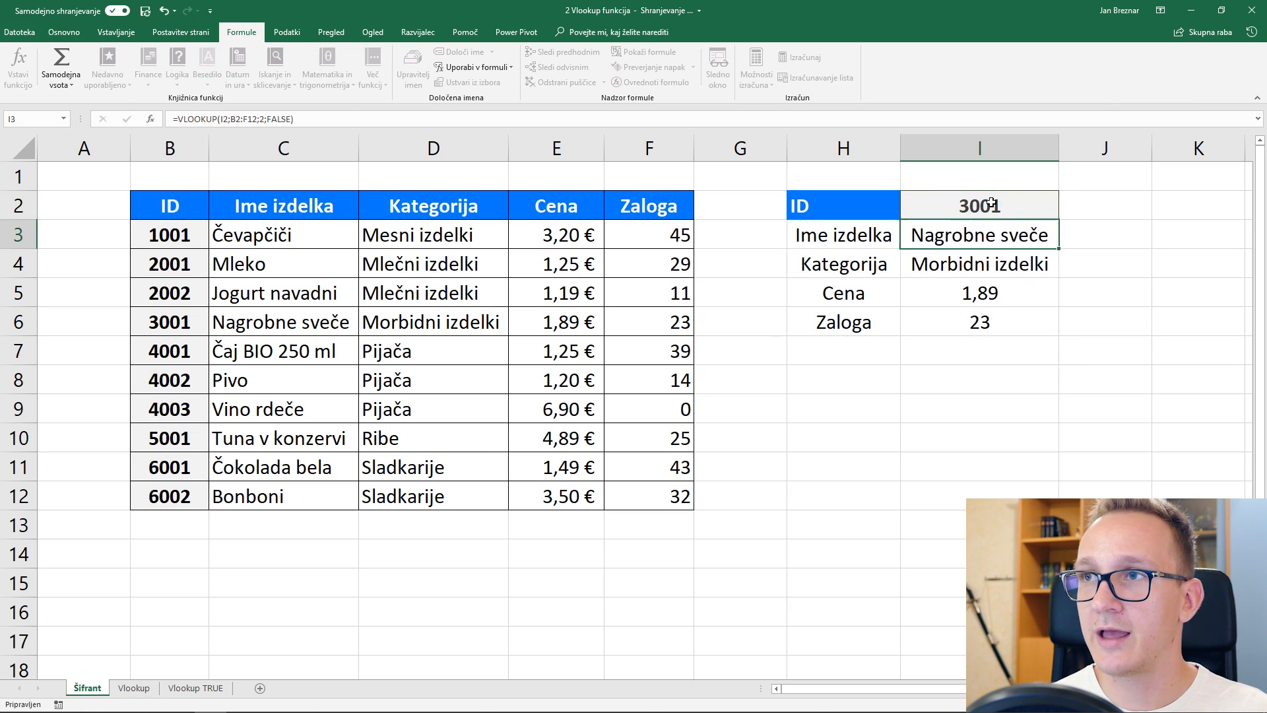
click(1010, 320)
click(1016, 236)
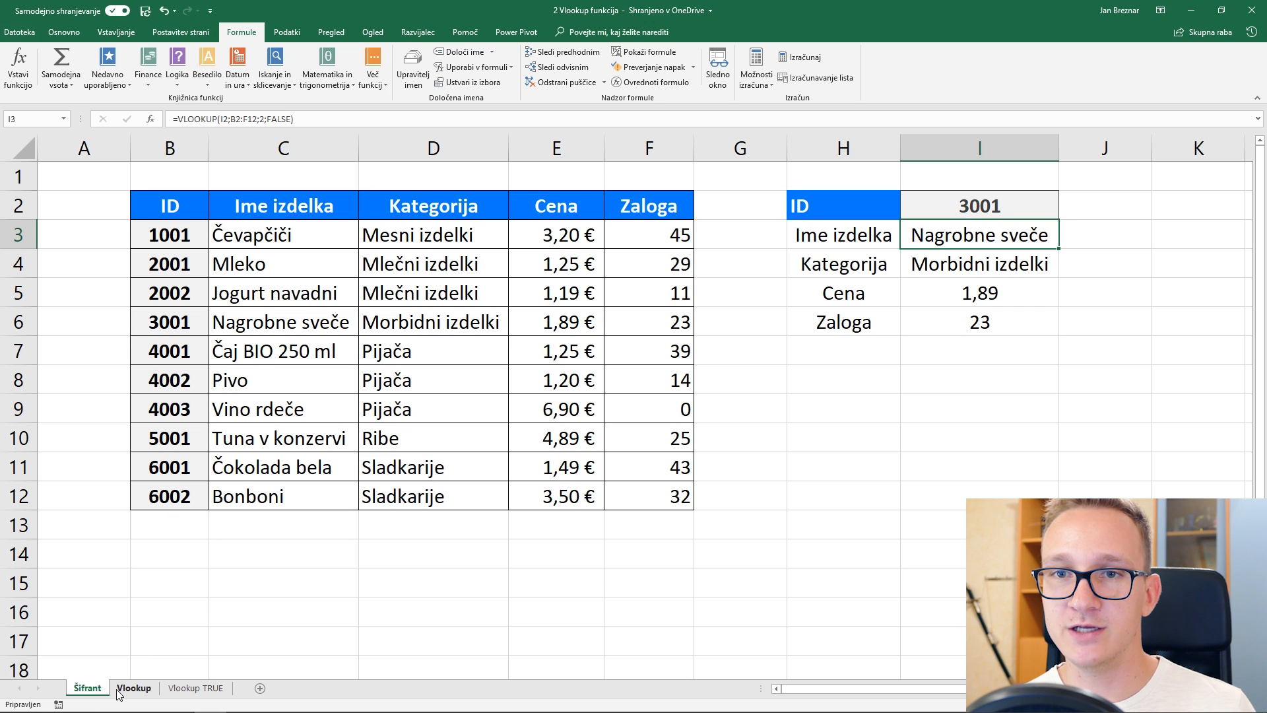
drag(169, 205, 170, 438)
click(397, 274)
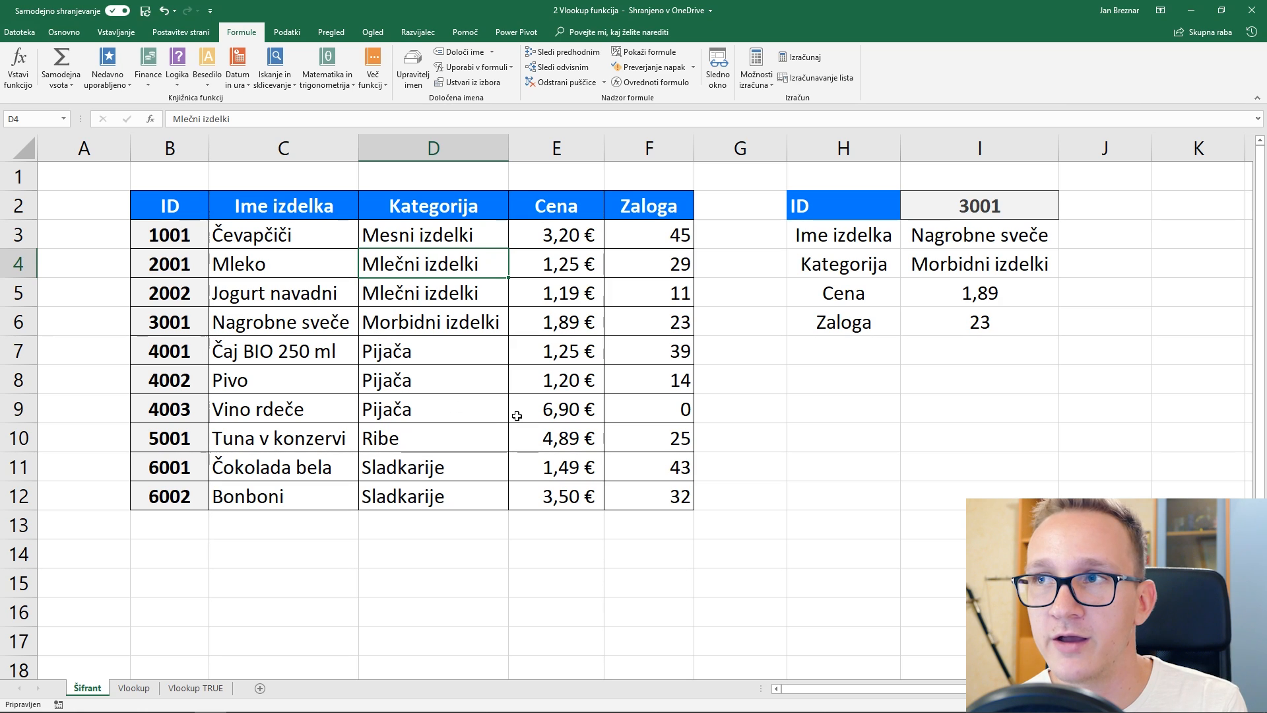
click(996, 203)
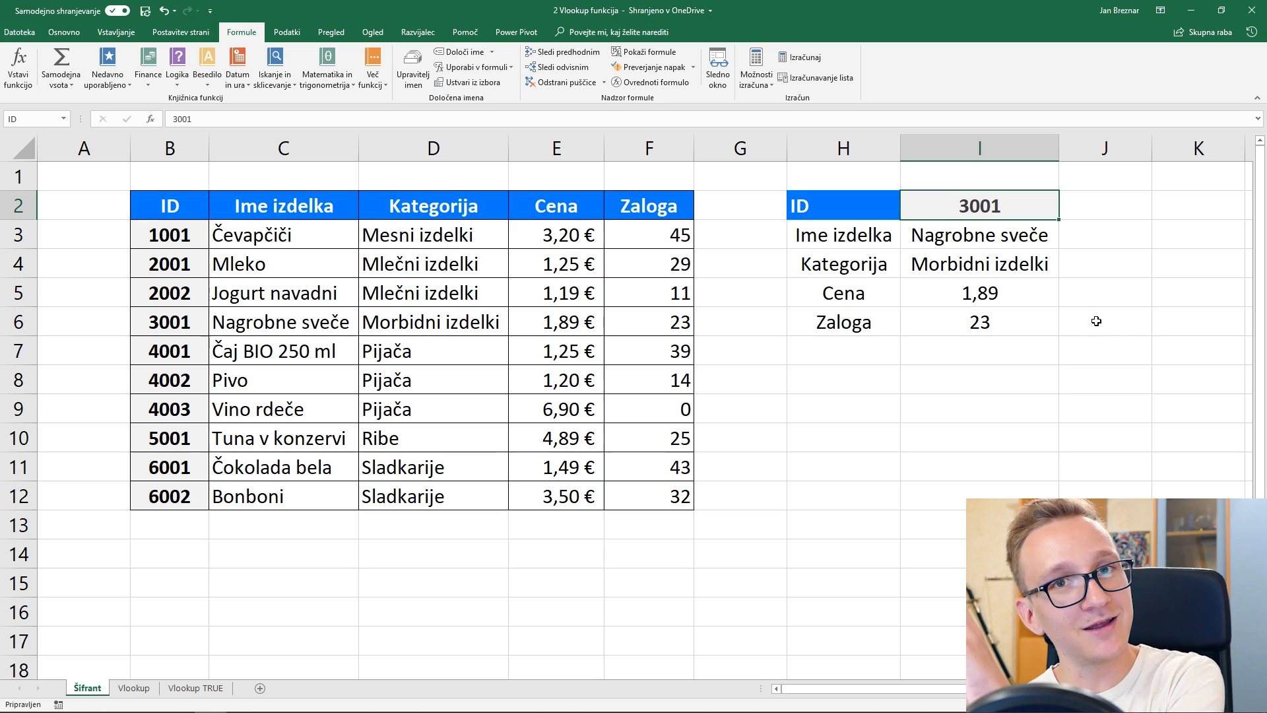
Step: Change the lookup ID in cell I2 to 2001 to test the lookup formulas again
click(1028, 207)
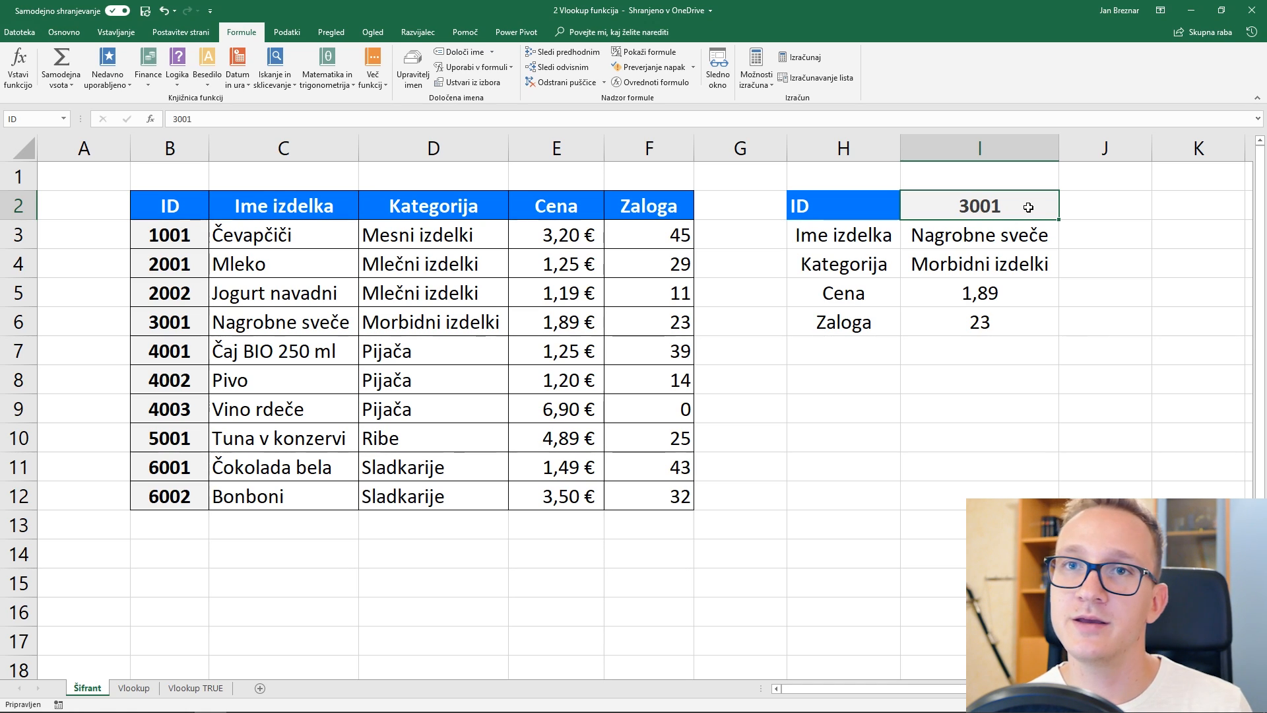
text(2001)
key(Return)
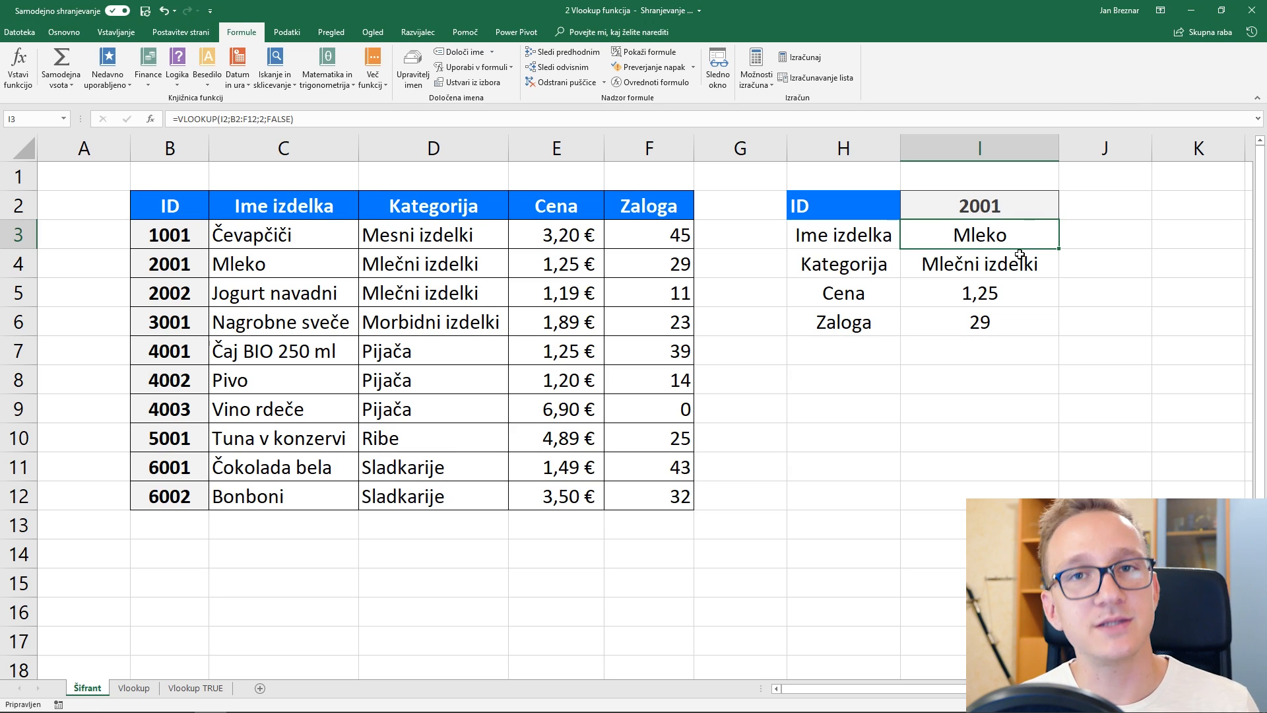
Step: Start a VLOOKUP formula in cell B3 of the Vlookup sheet with the absolute reference $B$2 as the lookup value
click(133, 687)
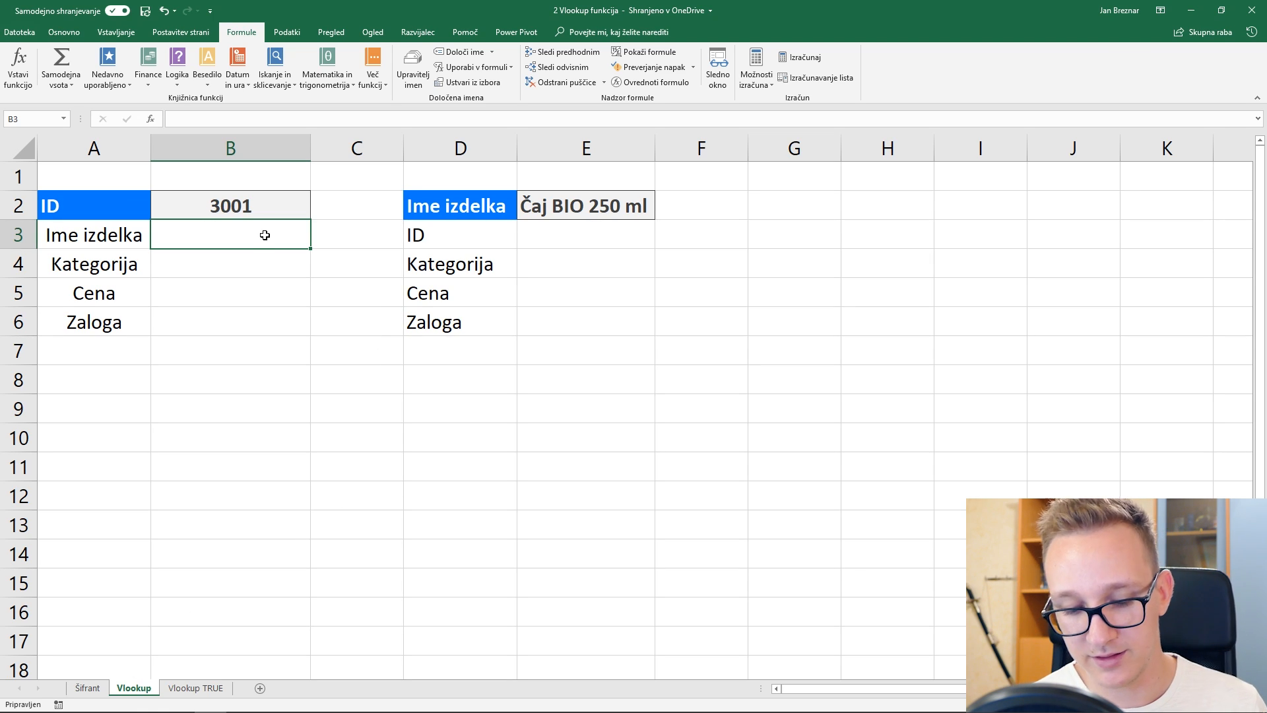
text(=vlo)
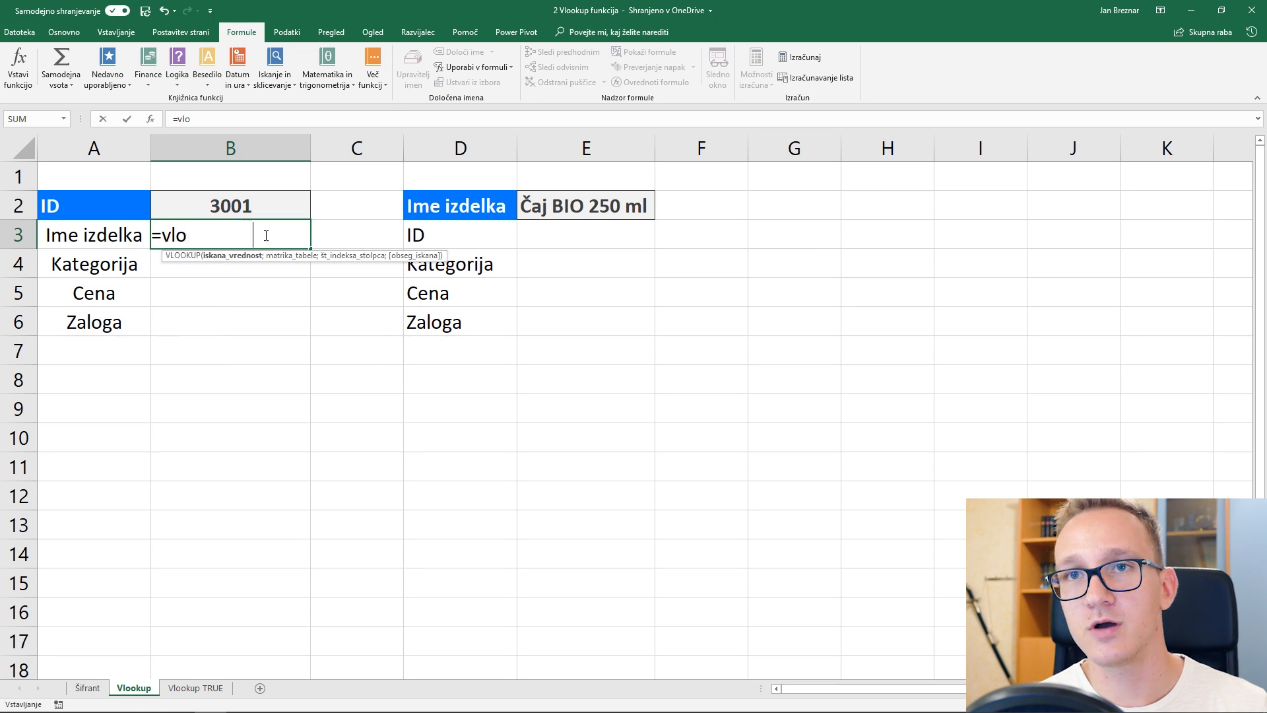
key(Tab)
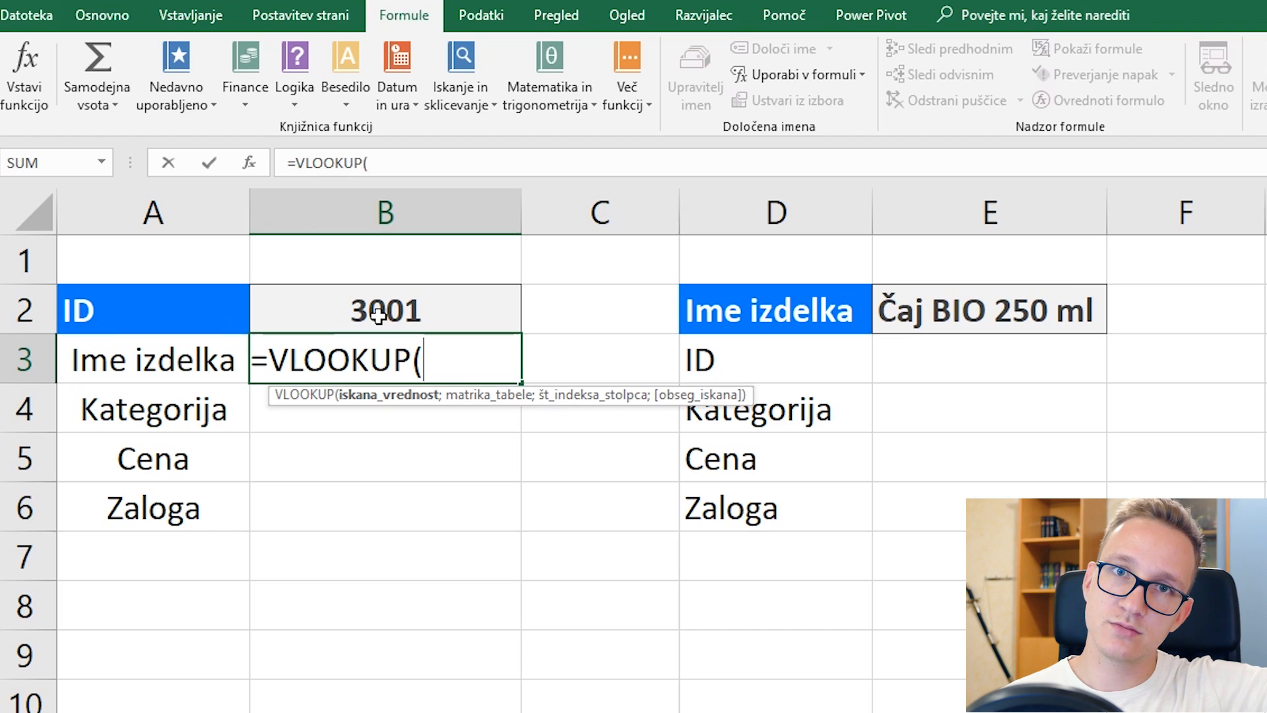
click(400, 315)
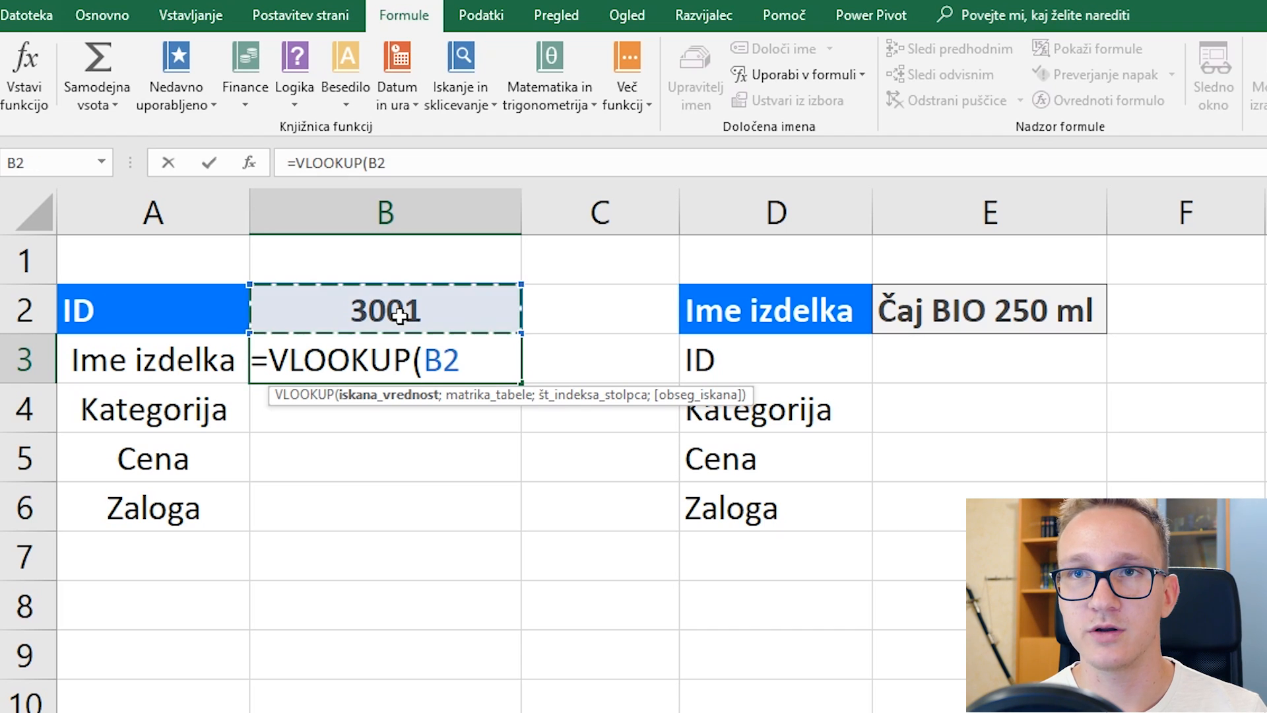
key(F4)
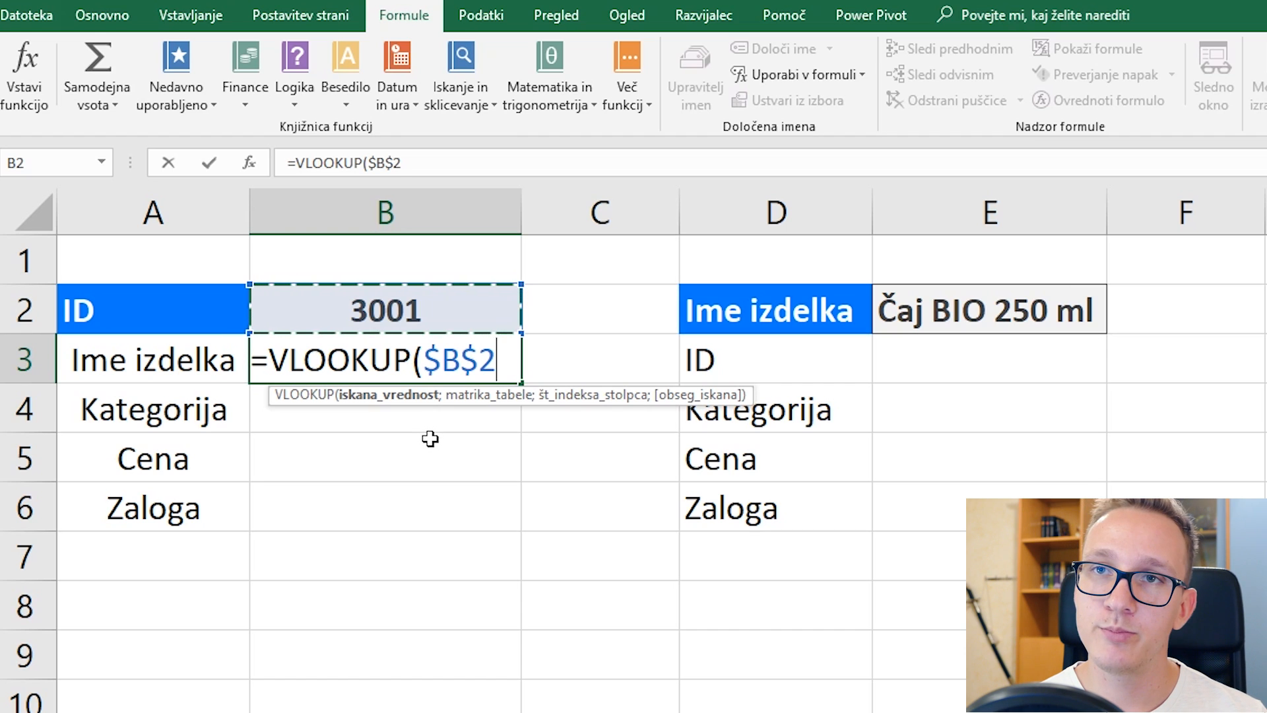
text(;)
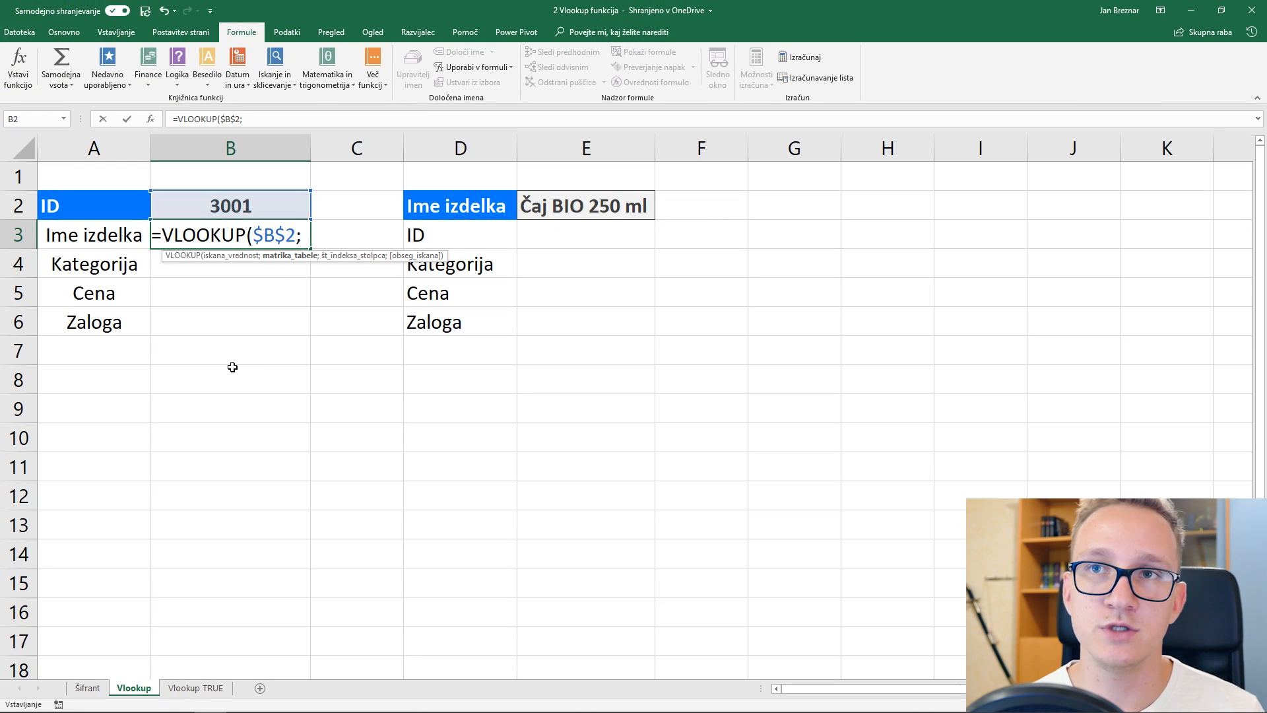
Step: Complete the VLOOKUP in B3 with the named range Matrika1, column index 2 and the exact-match option FALSE
key(F3)
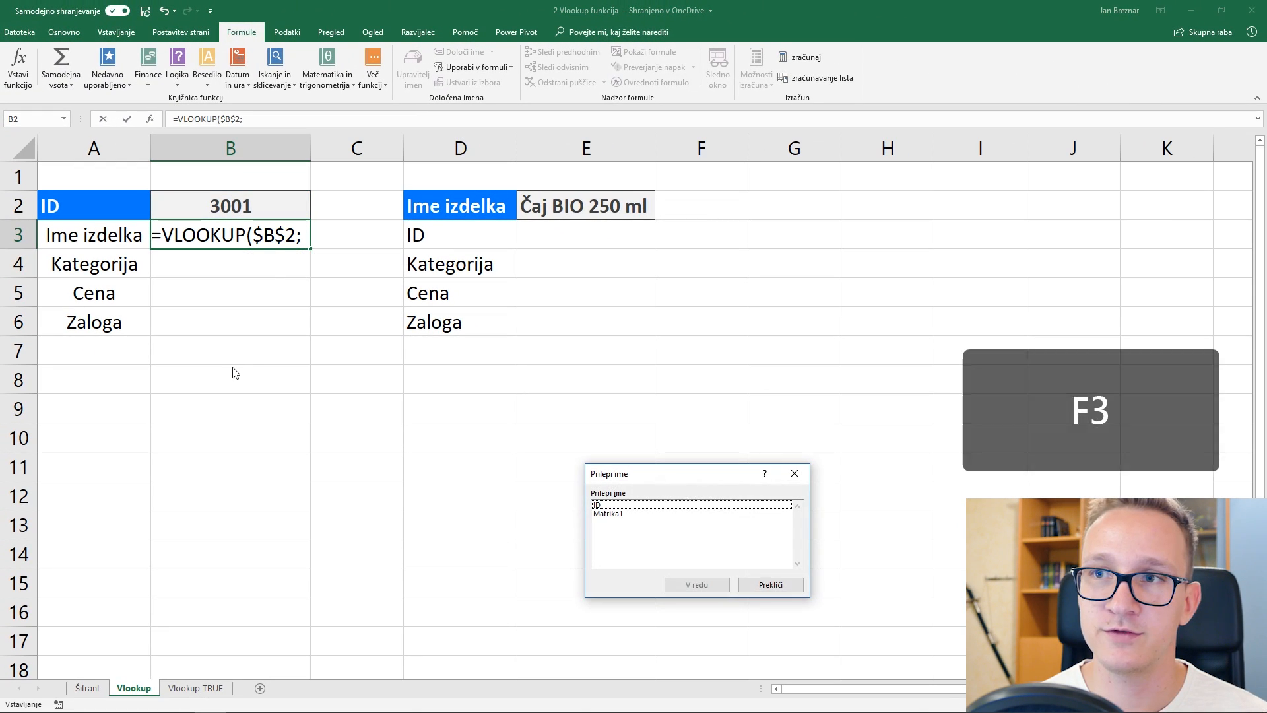
double_click(617, 517)
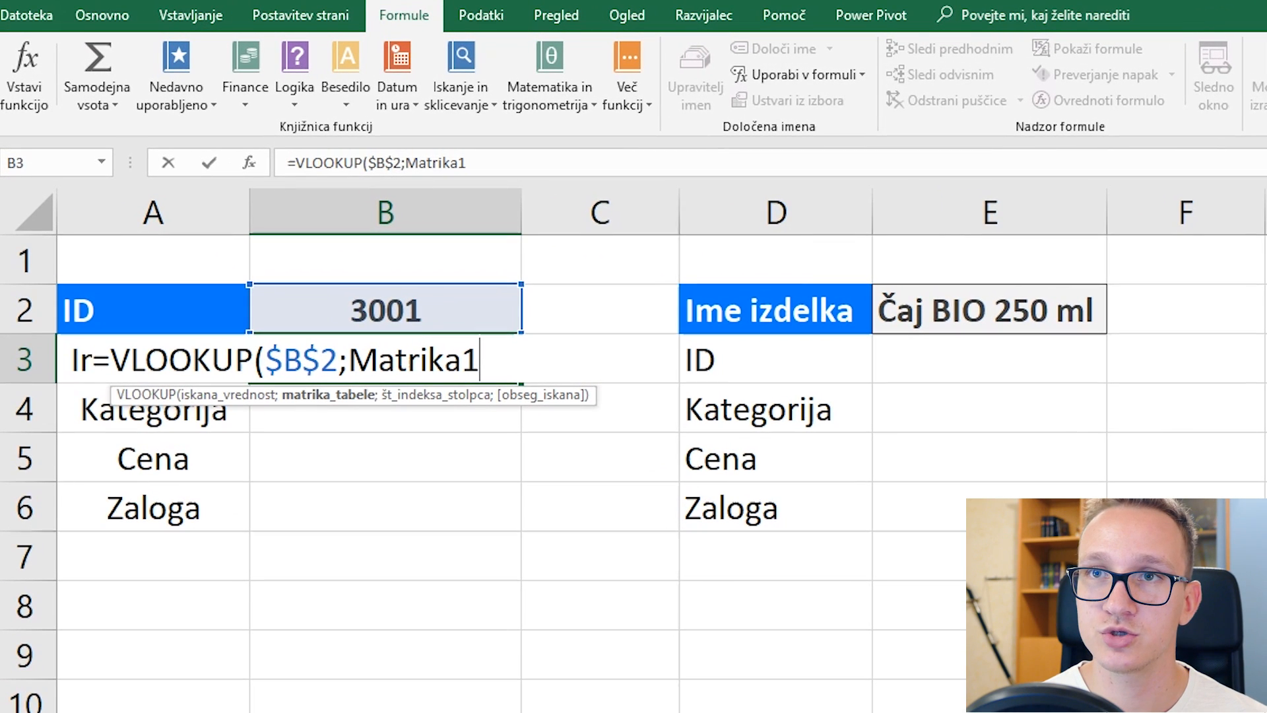
text(;)
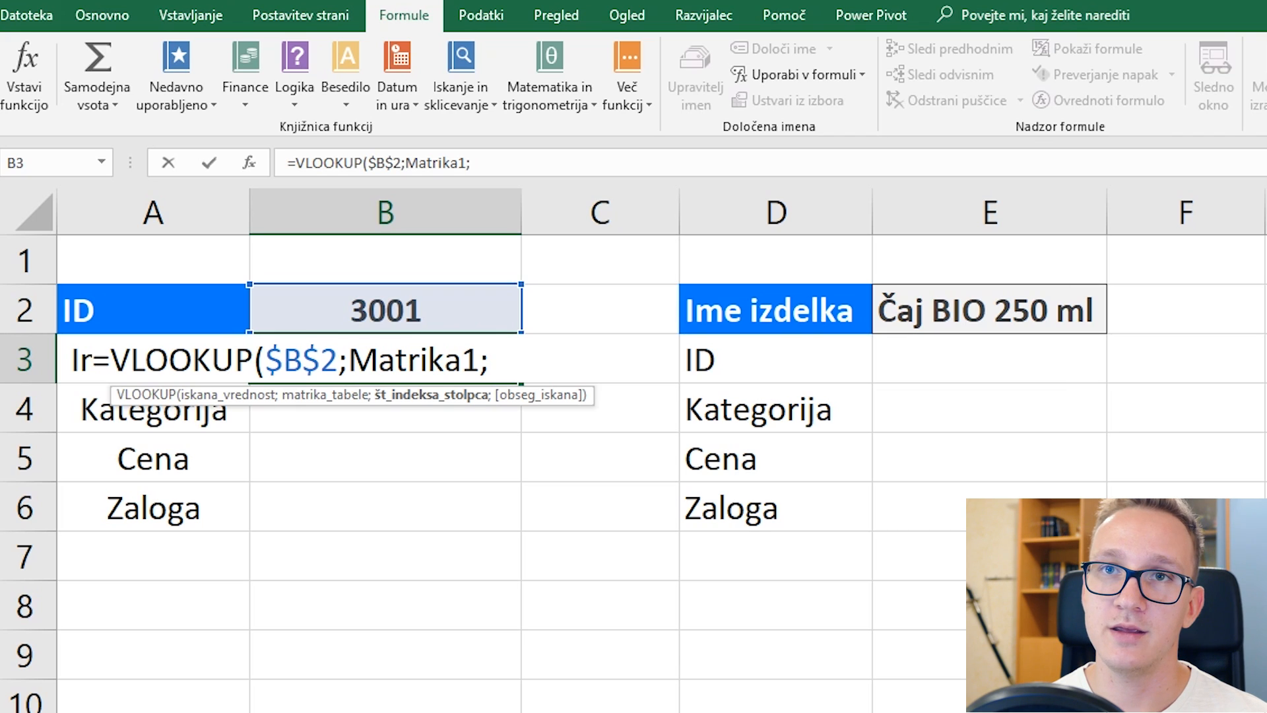
text(2)
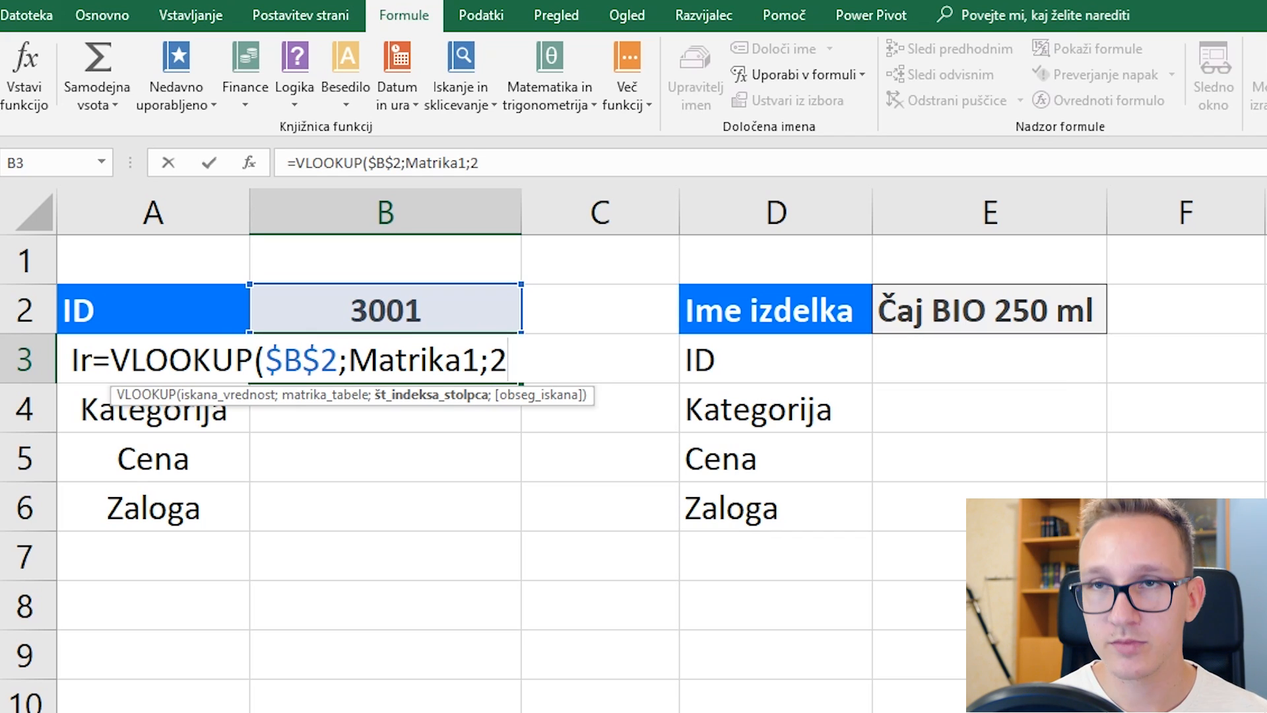
text(;)
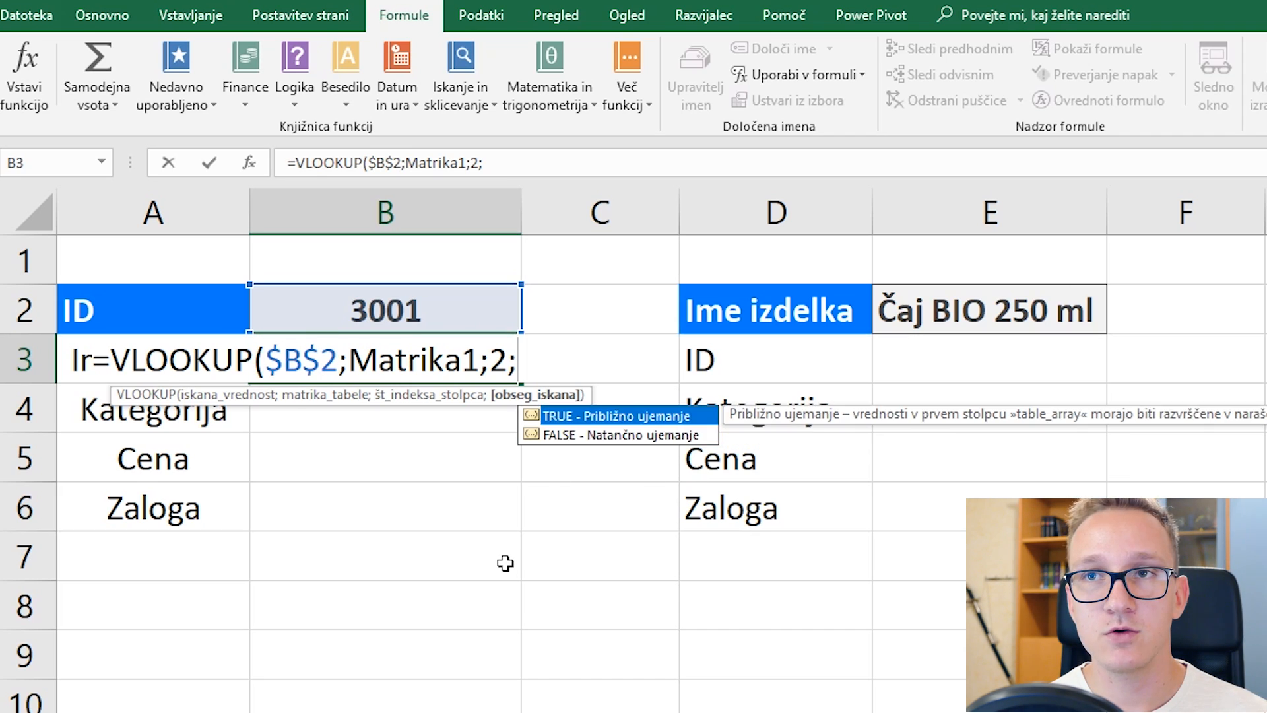
key(Down)
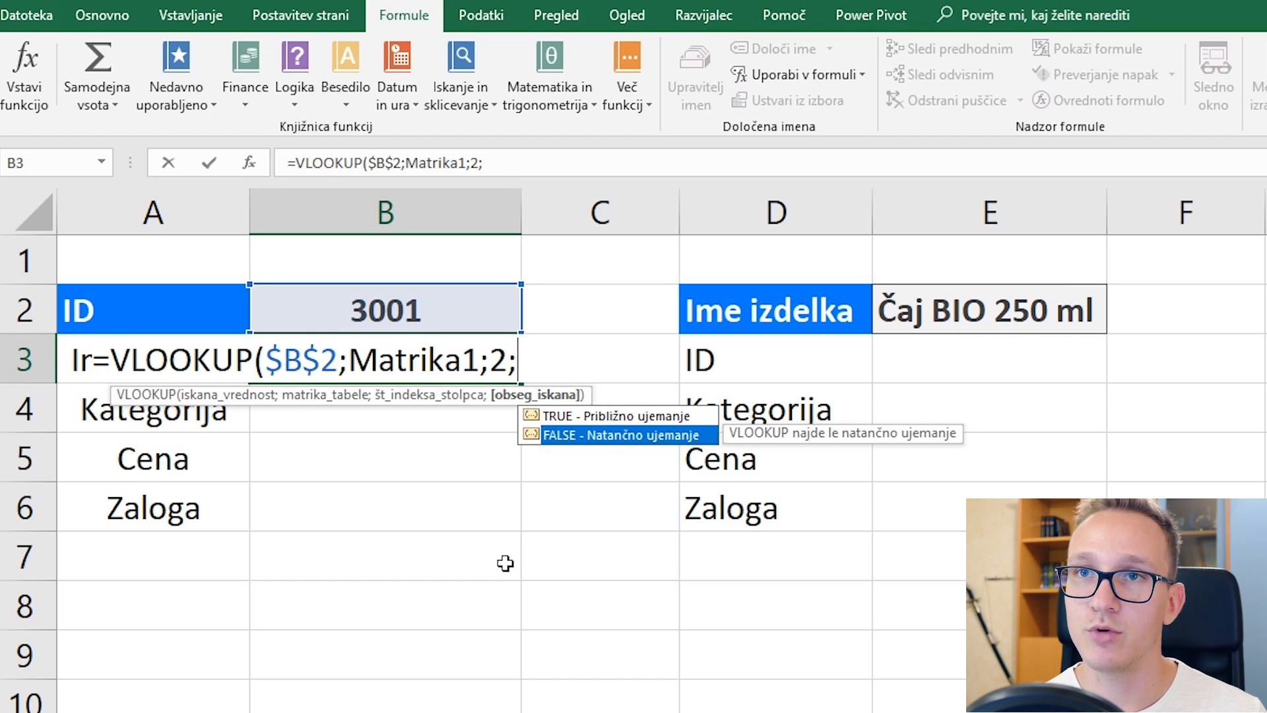
key(Tab)
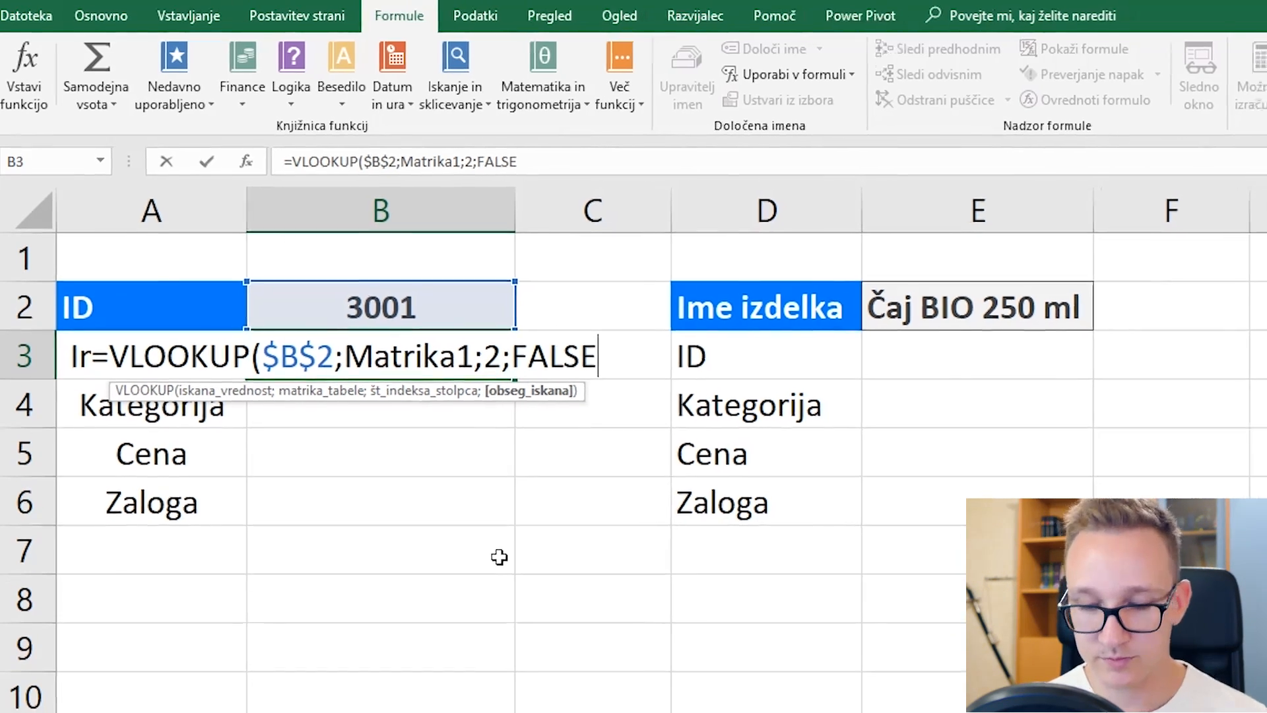
key(Return)
Step: Fill the VLOOKUP formula from B3 down to B6 and set the column index in B4 to 3 for Kategorija
click(402, 325)
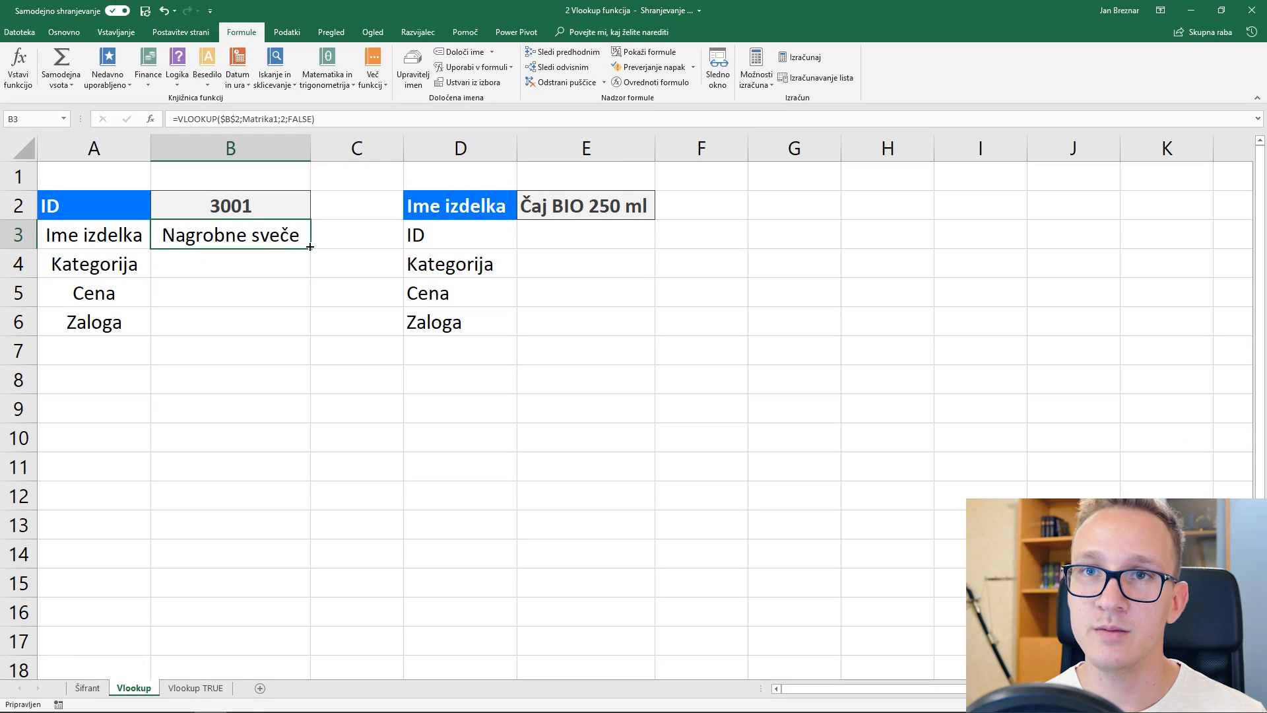
drag(456, 341, 436, 442)
drag(296, 316, 295, 341)
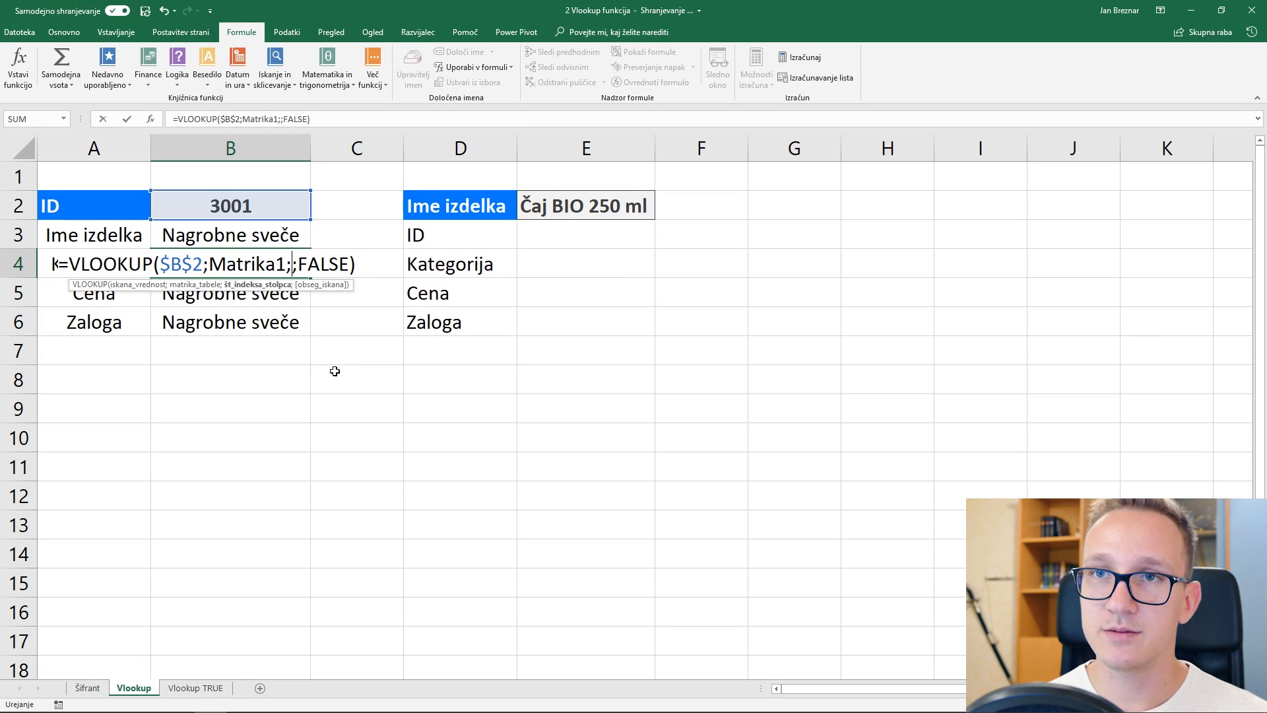
text(3)
key(Return)
Step: Set the column index of the VLOOKUP formula in B5 to 4 for Cena
double_click(279, 297)
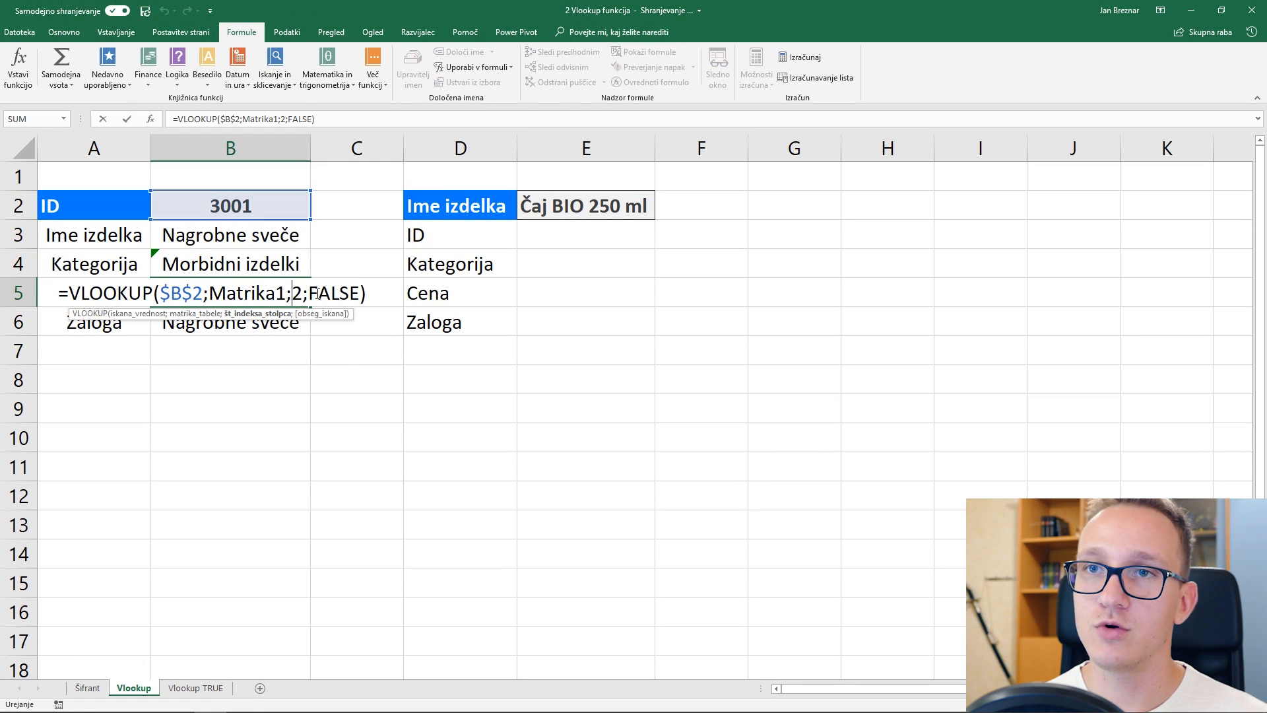
key(BackSpace)
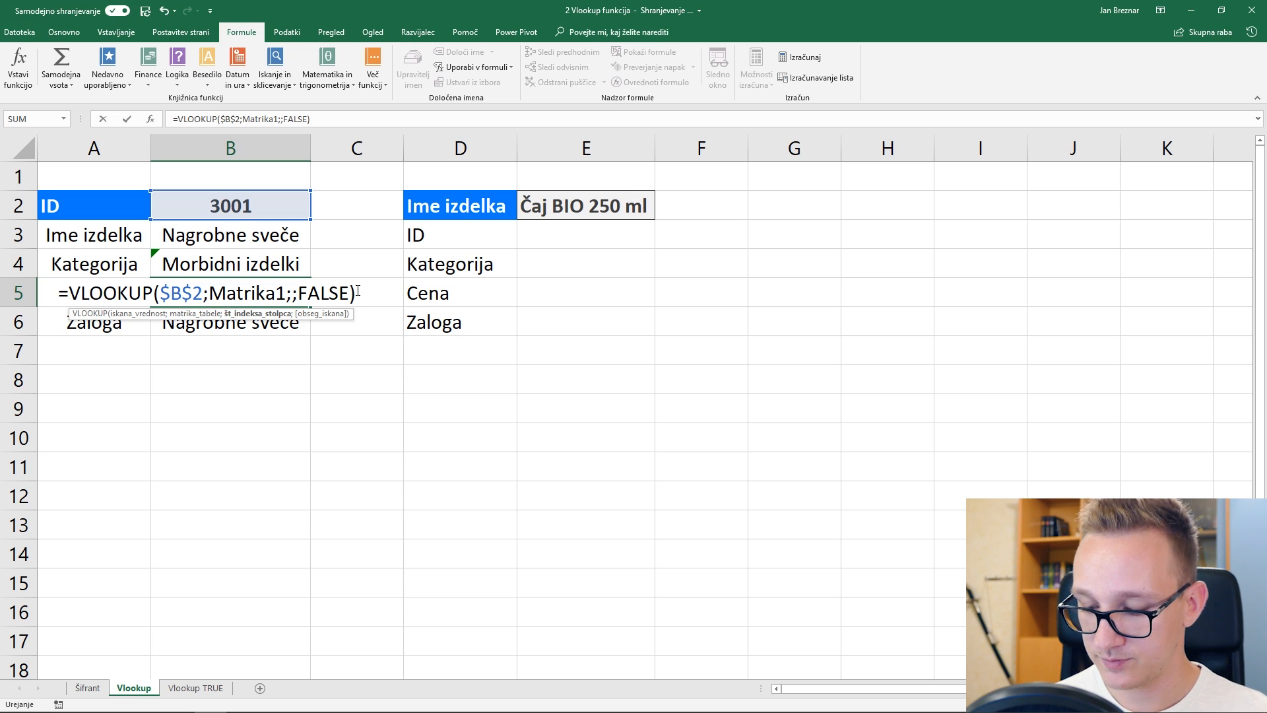
text(4)
key(Return)
Step: Set the column index of the VLOOKUP formula in B6 to 5 for Zaloga
double_click(277, 322)
click(295, 321)
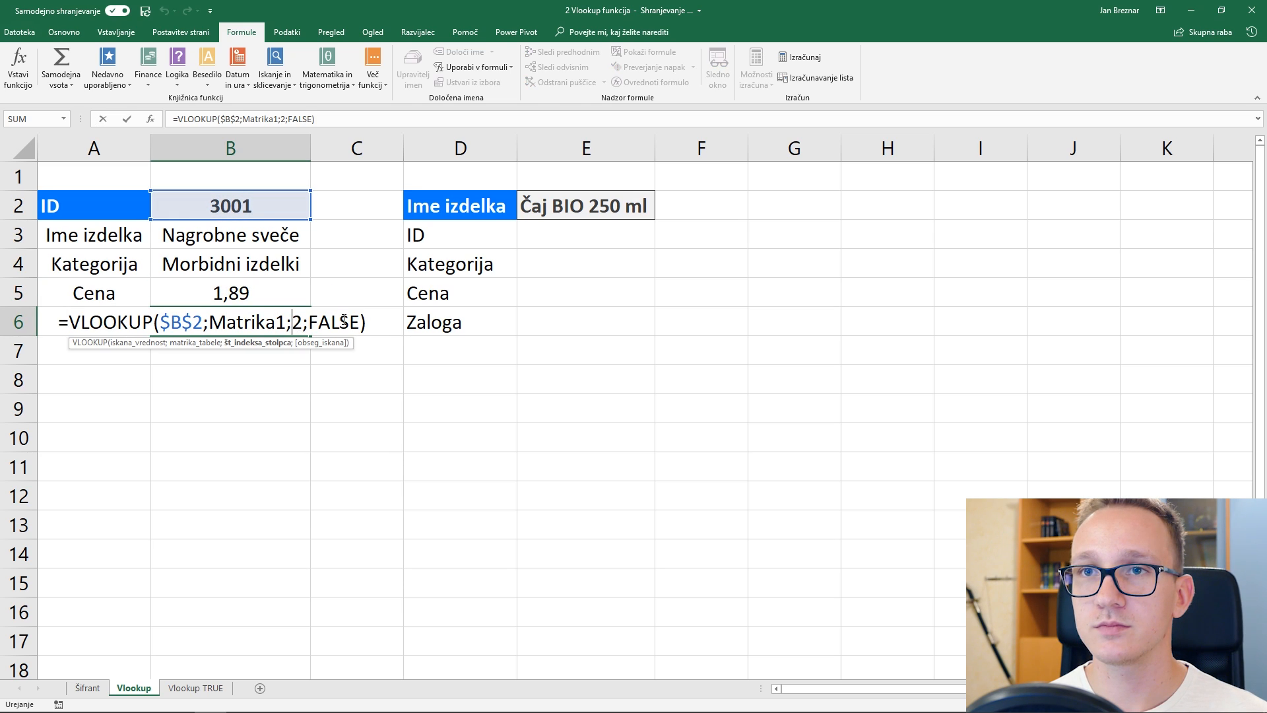
key(Delete)
text(5)
key(Return)
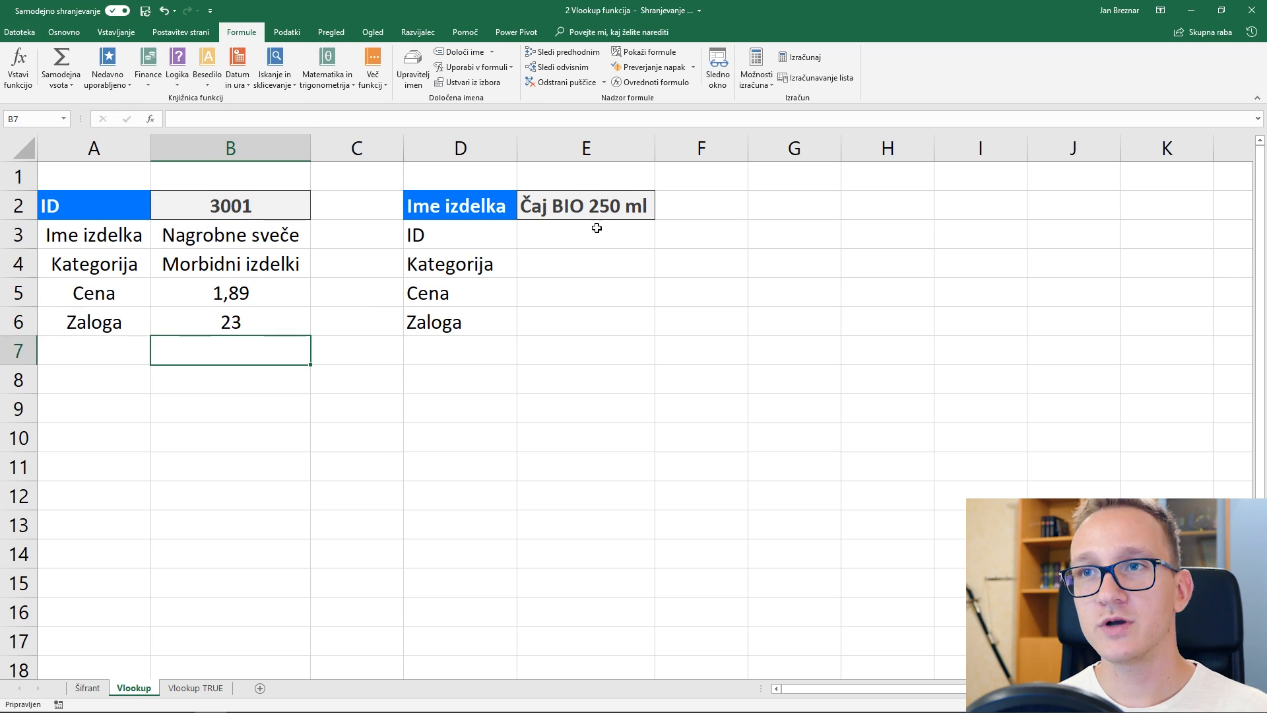
Step: Compare the lookup cells B2 and E2 with the Ime izdelka column of the product table on the Šifrant sheet
click(592, 231)
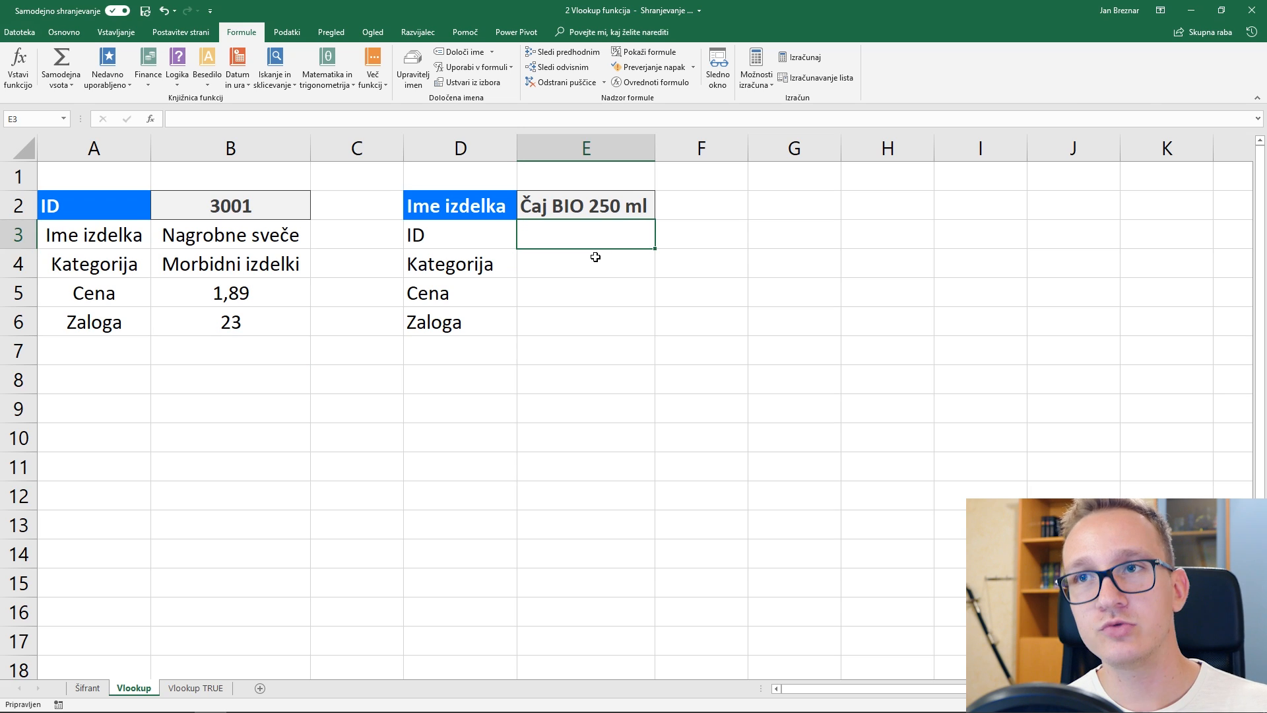
click(275, 204)
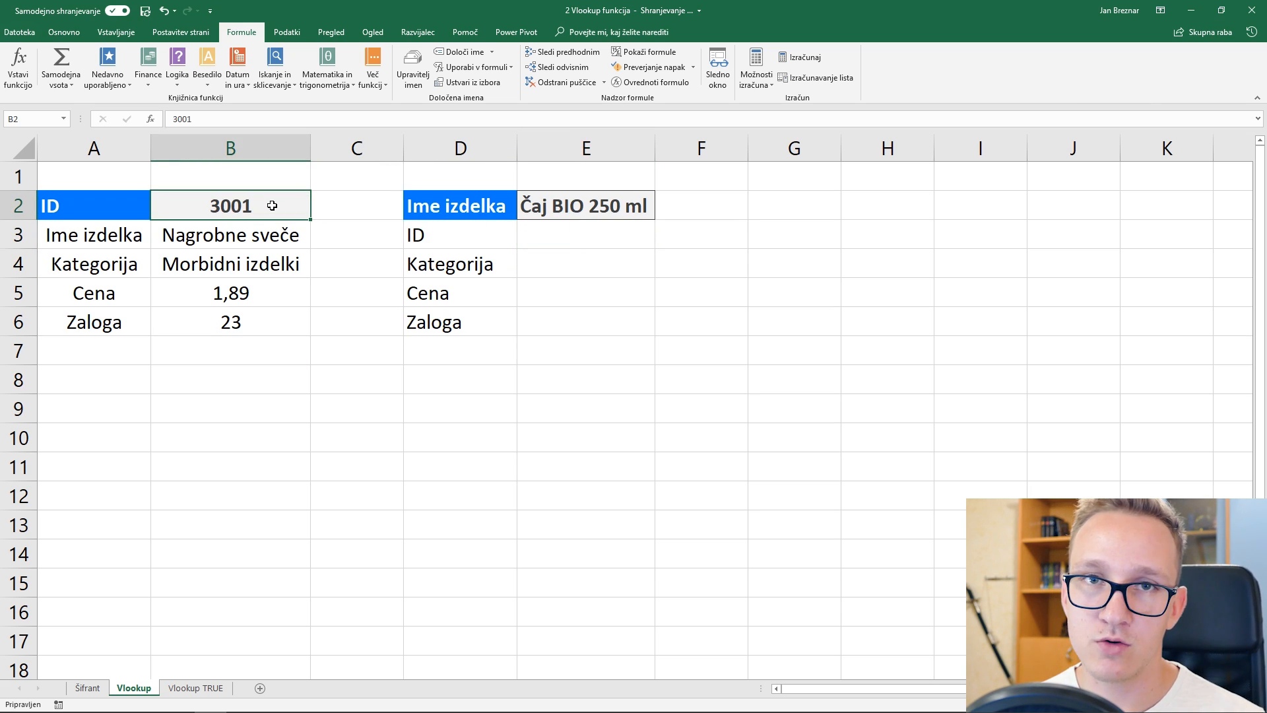
click(605, 202)
click(87, 687)
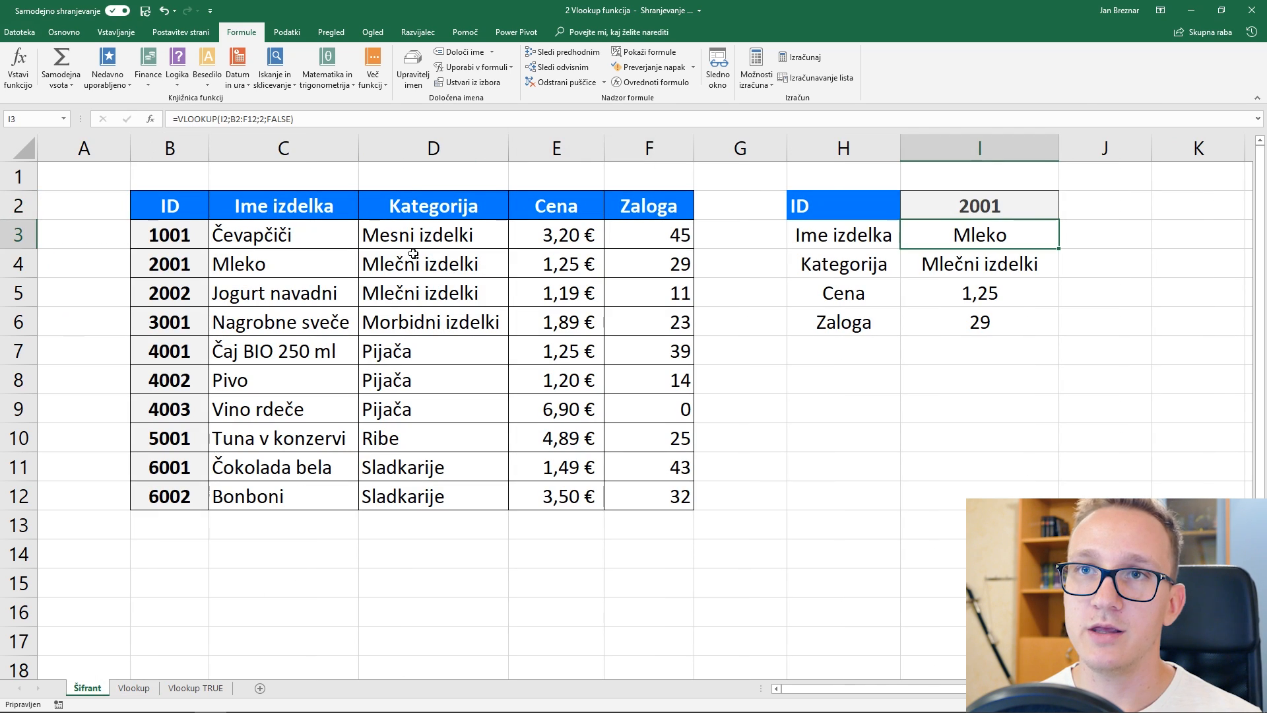
click(306, 242)
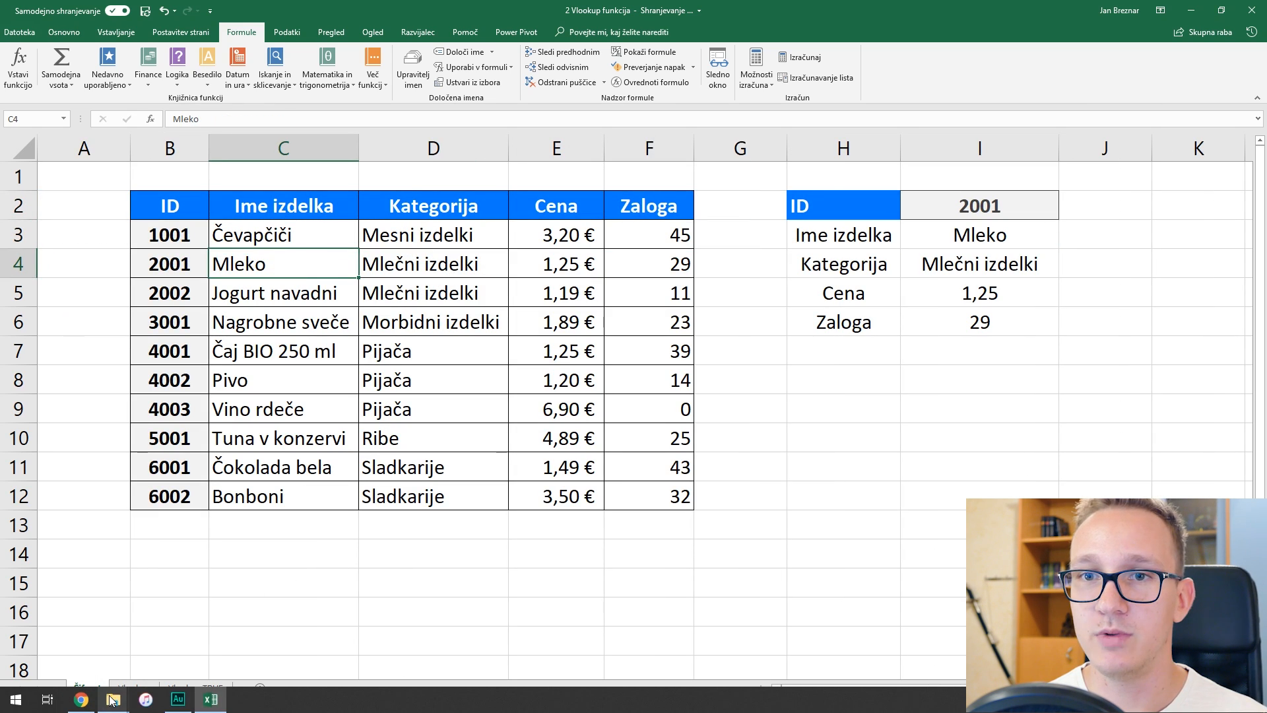
Step: Start a VLOOKUP formula in cell E3 of the Vlookup sheet and open its function arguments dialog
click(134, 687)
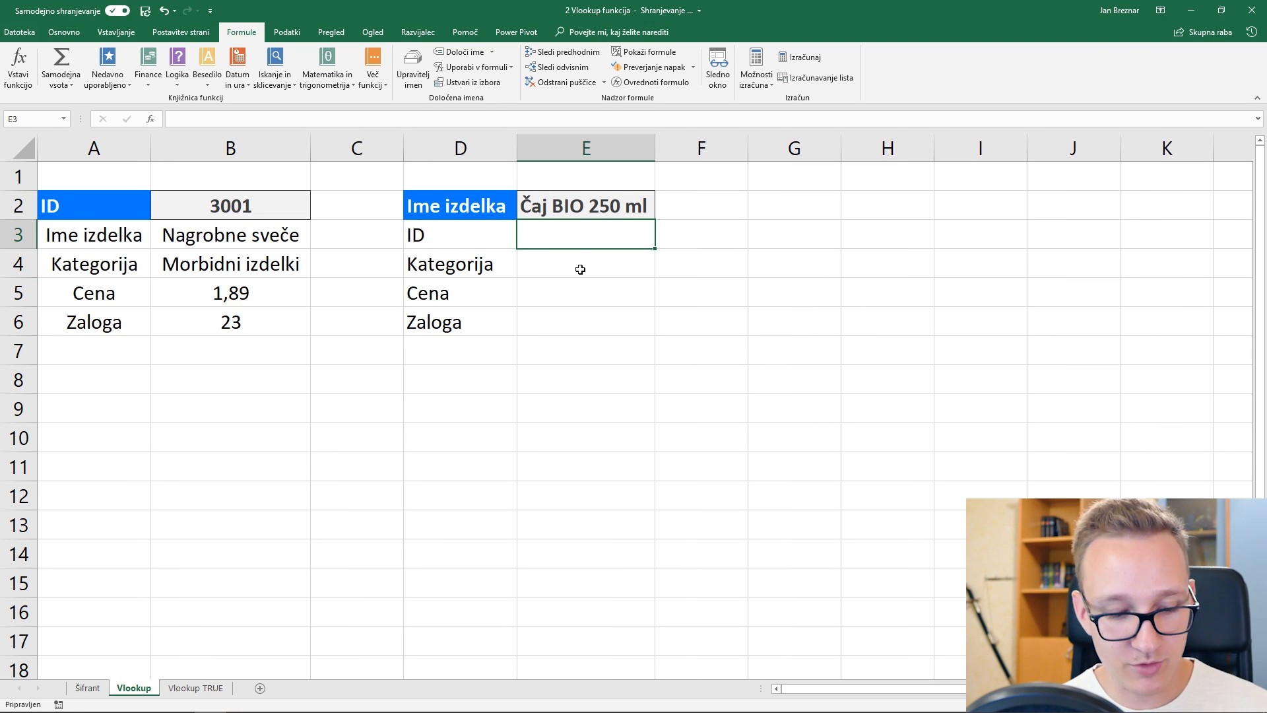
text(=)
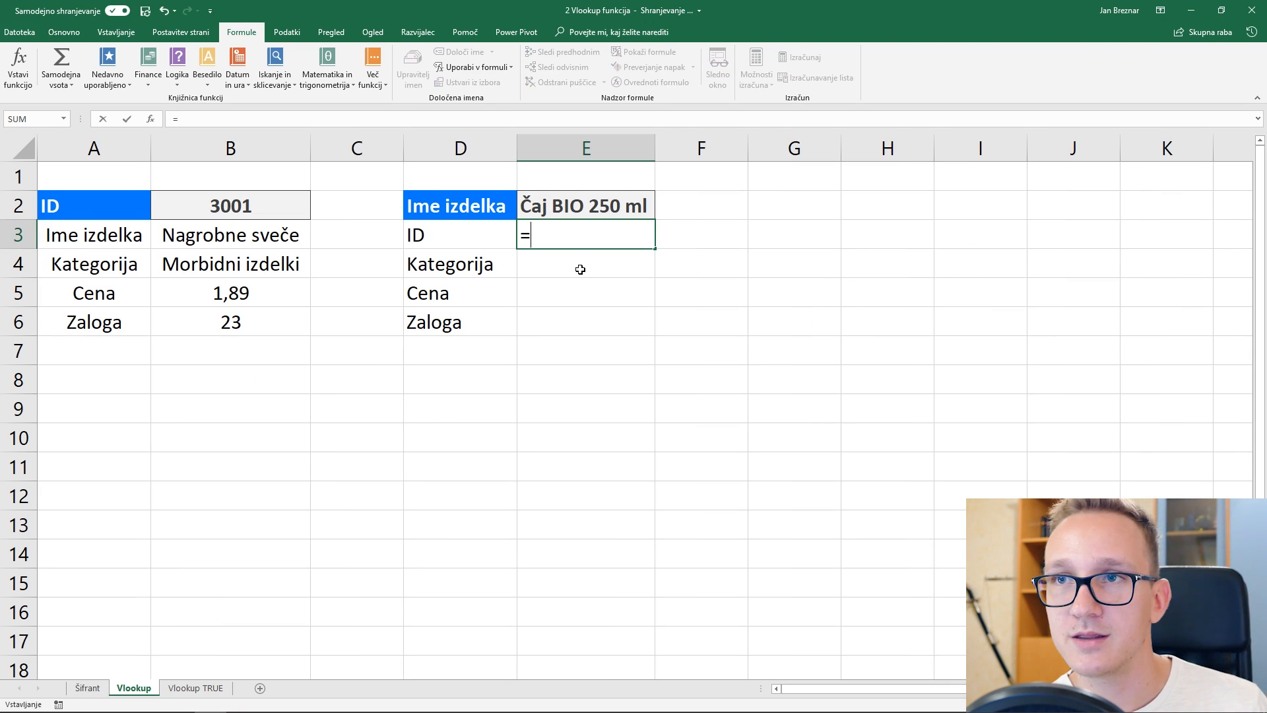
text(vlo)
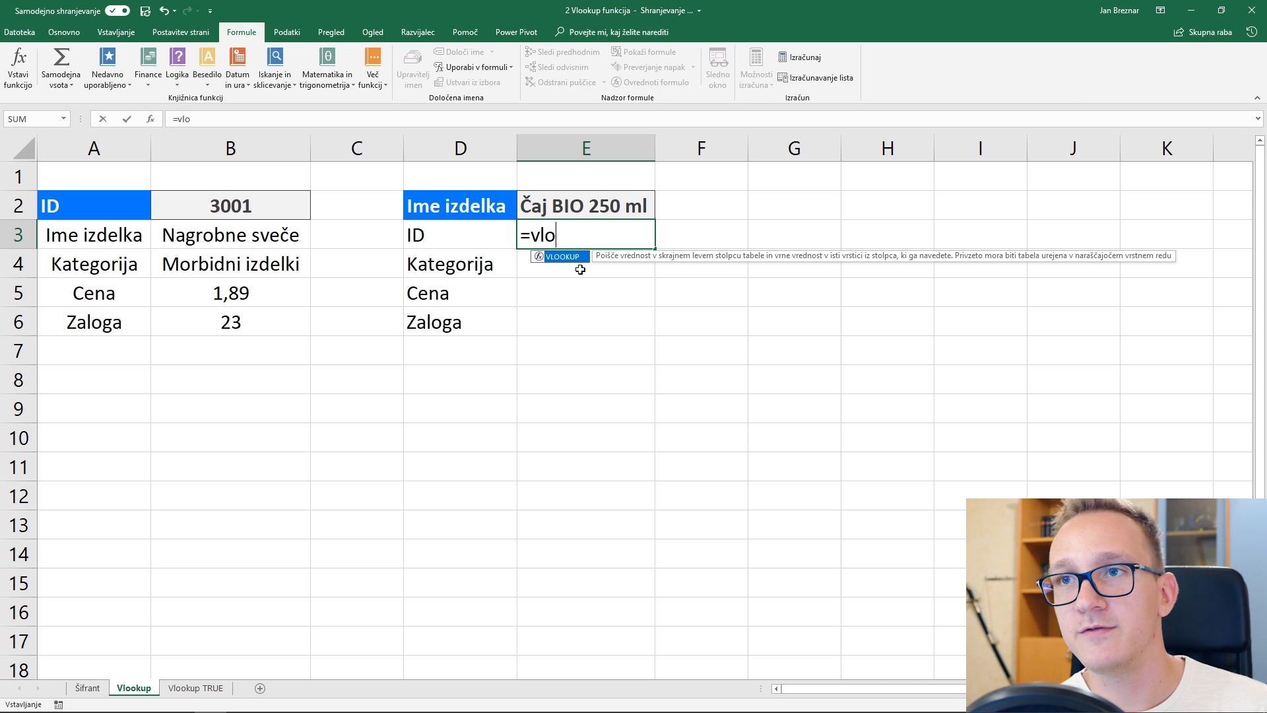
key(Tab)
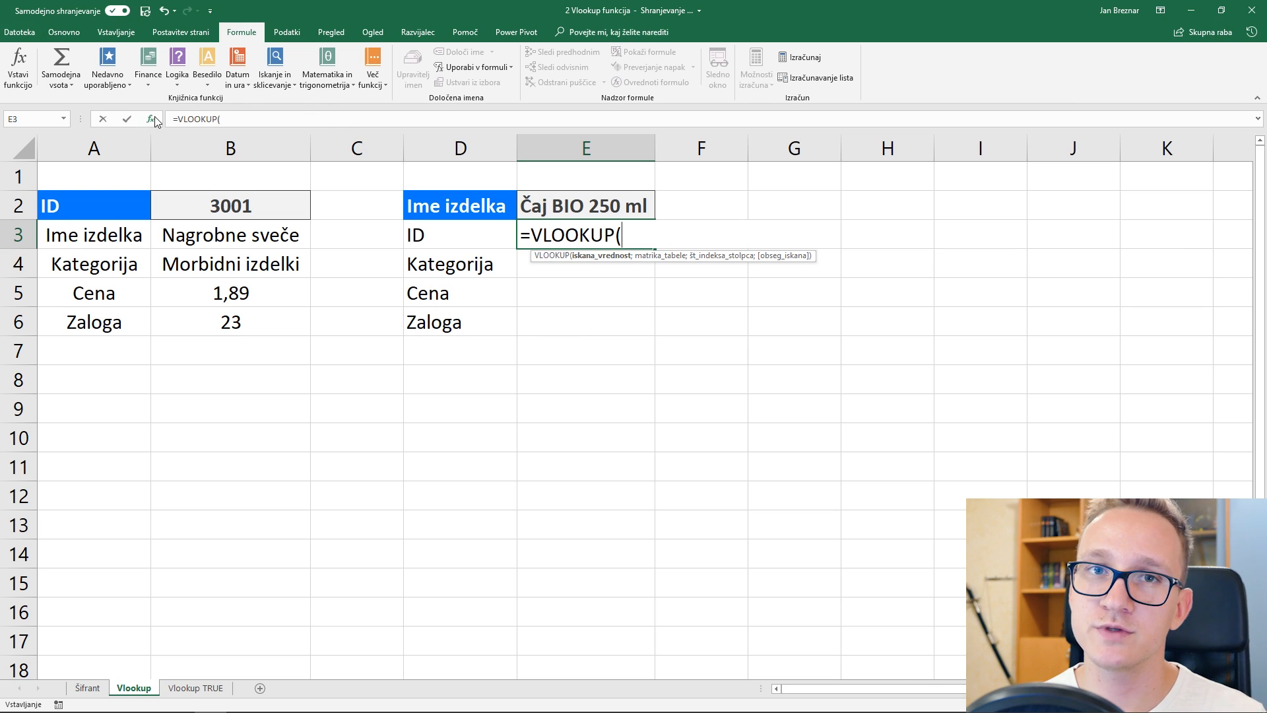
click(156, 121)
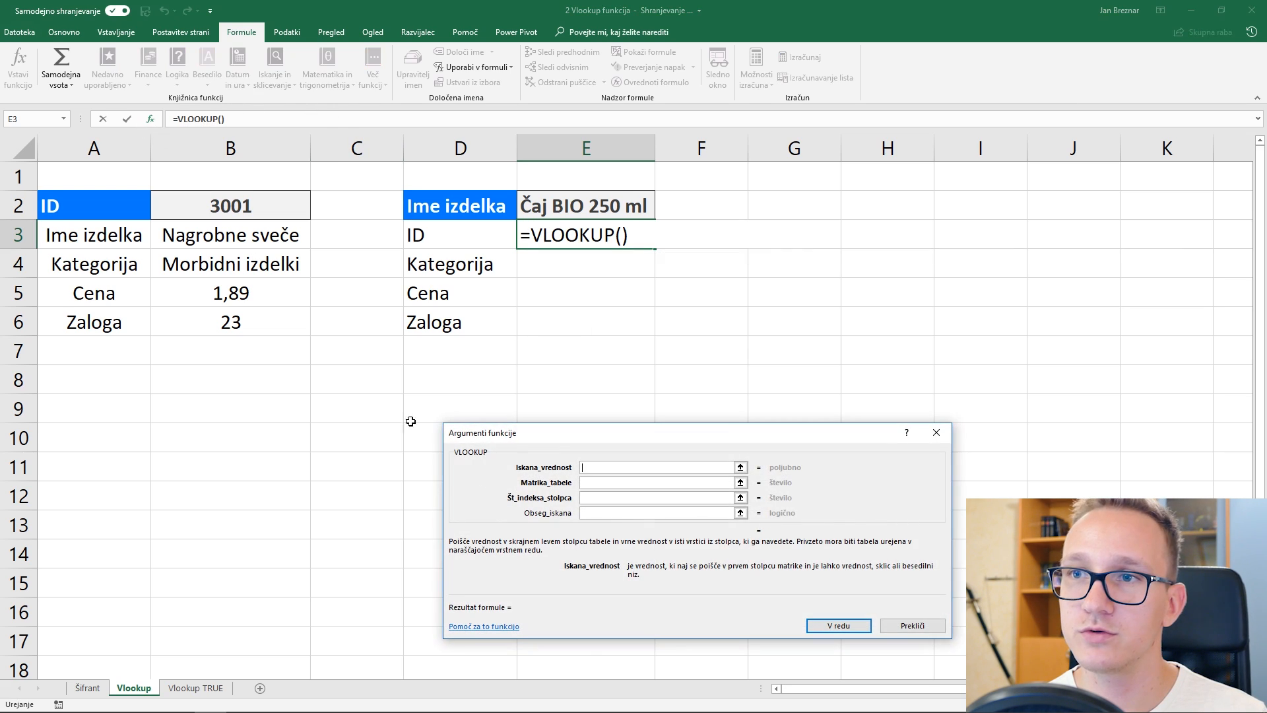
Step: Set the lookup value of the E3 VLOOKUP formula to the absolute reference $E$2
drag(678, 432, 632, 388)
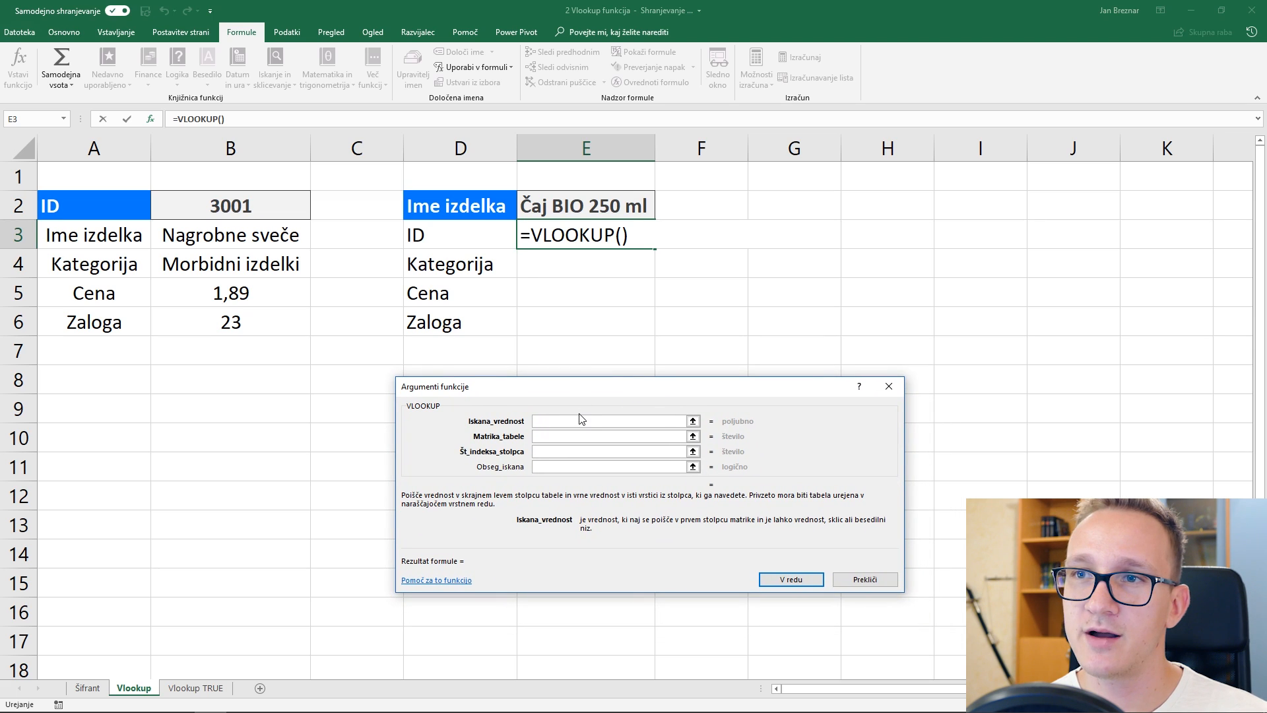
click(580, 206)
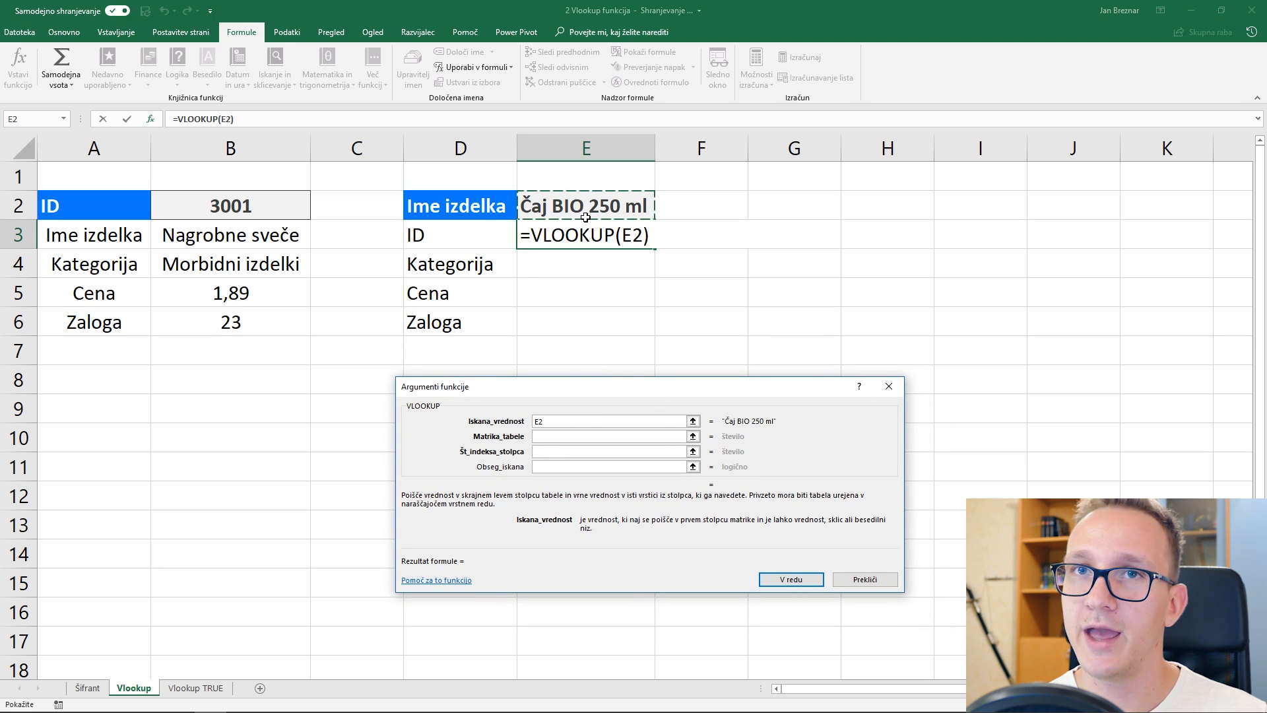
key(F4)
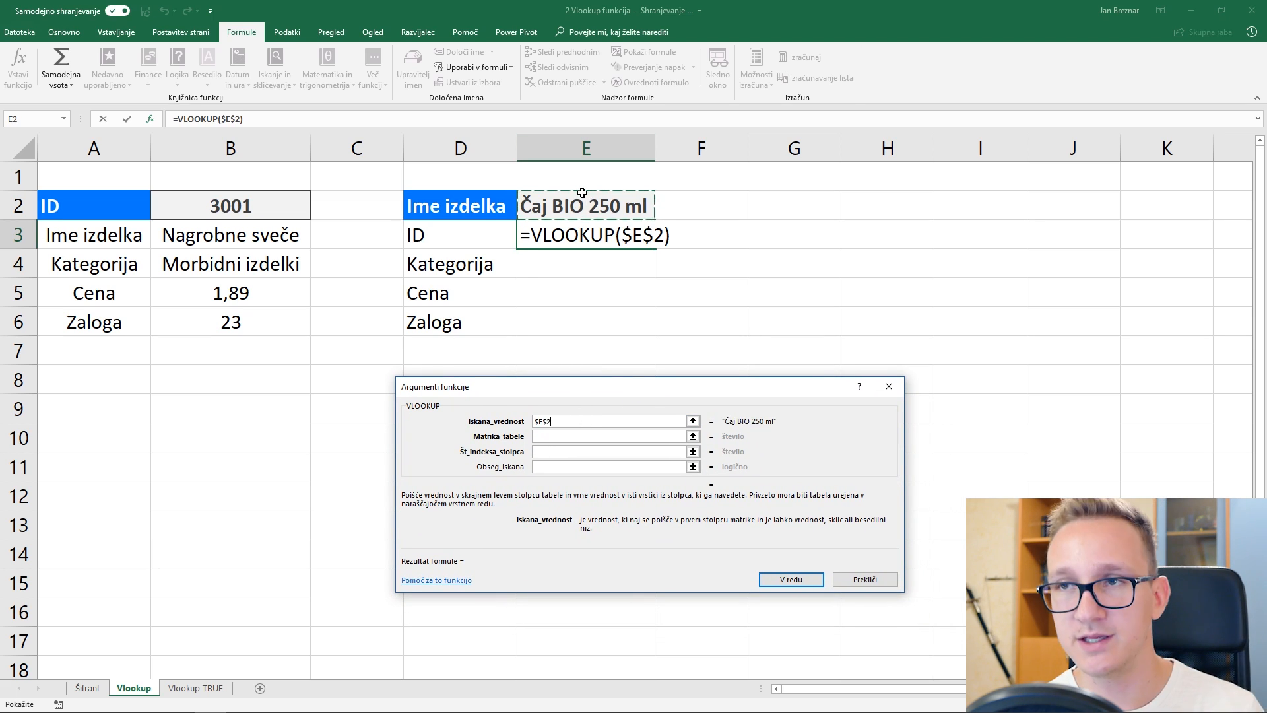
Step: Set the formula's table array to Šifrant!C2:F12, starting at the Ime izdelka column
click(613, 437)
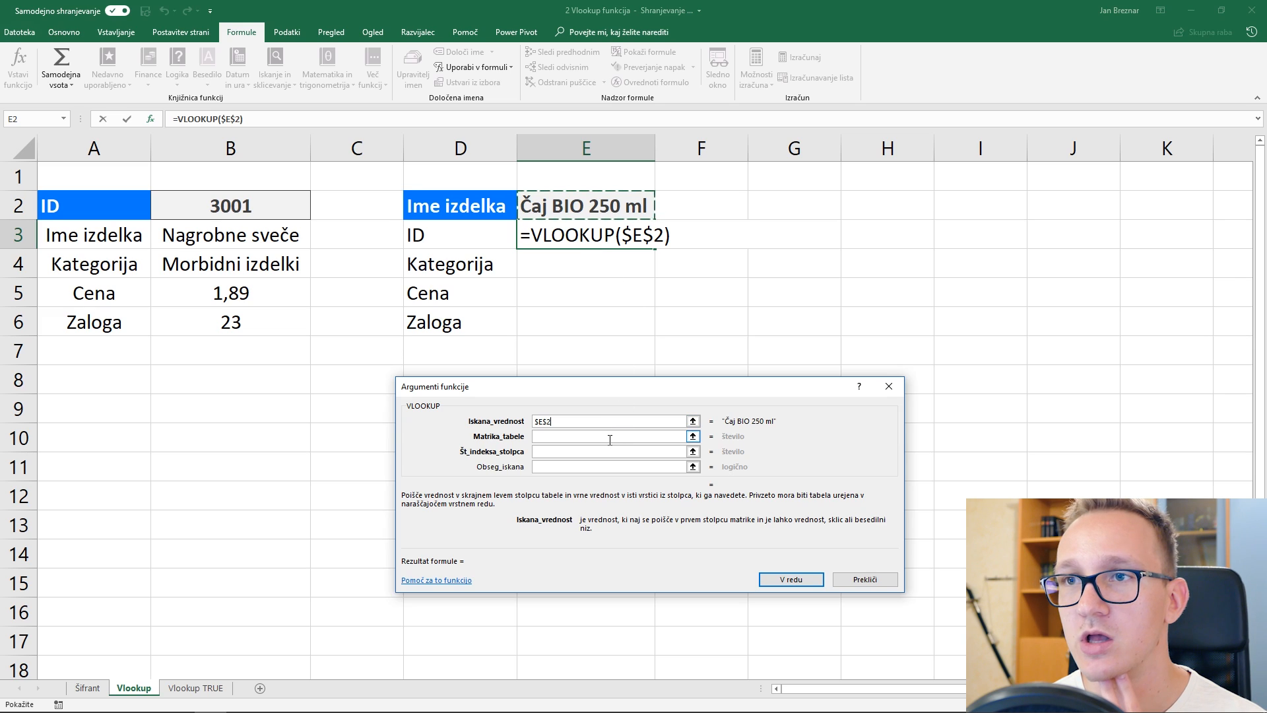
click(610, 439)
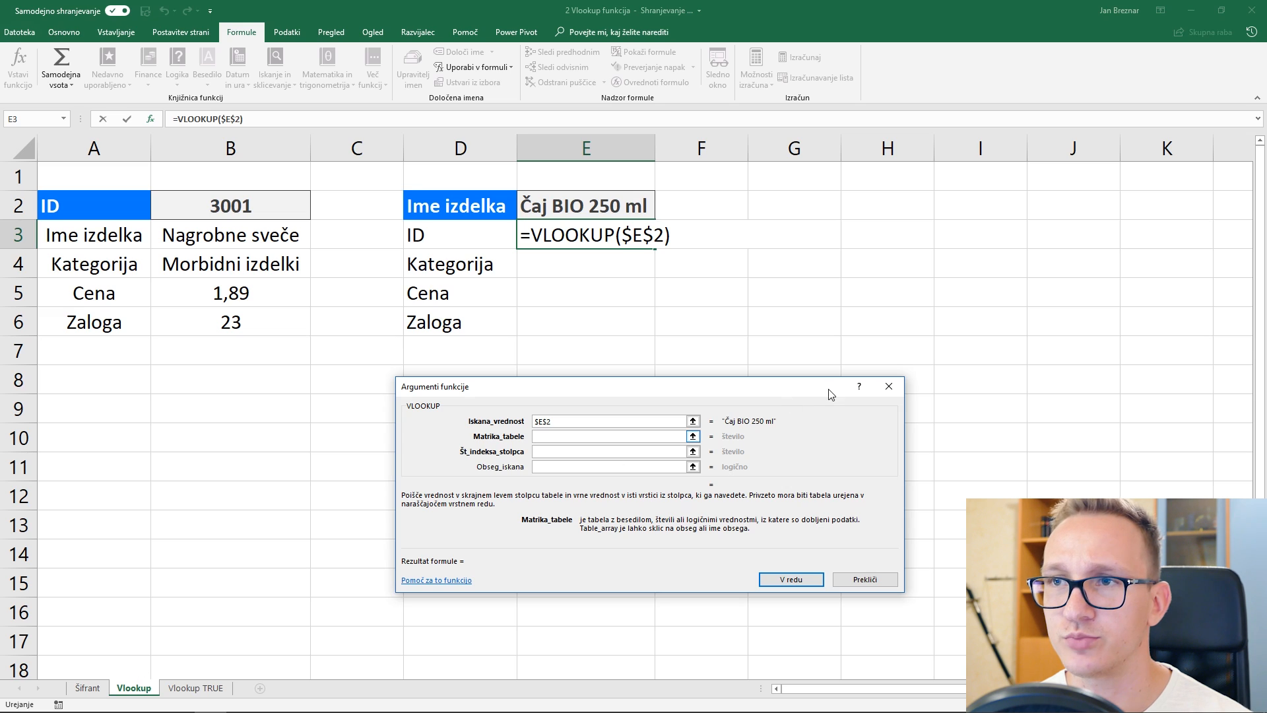
drag(702, 394, 868, 438)
click(87, 687)
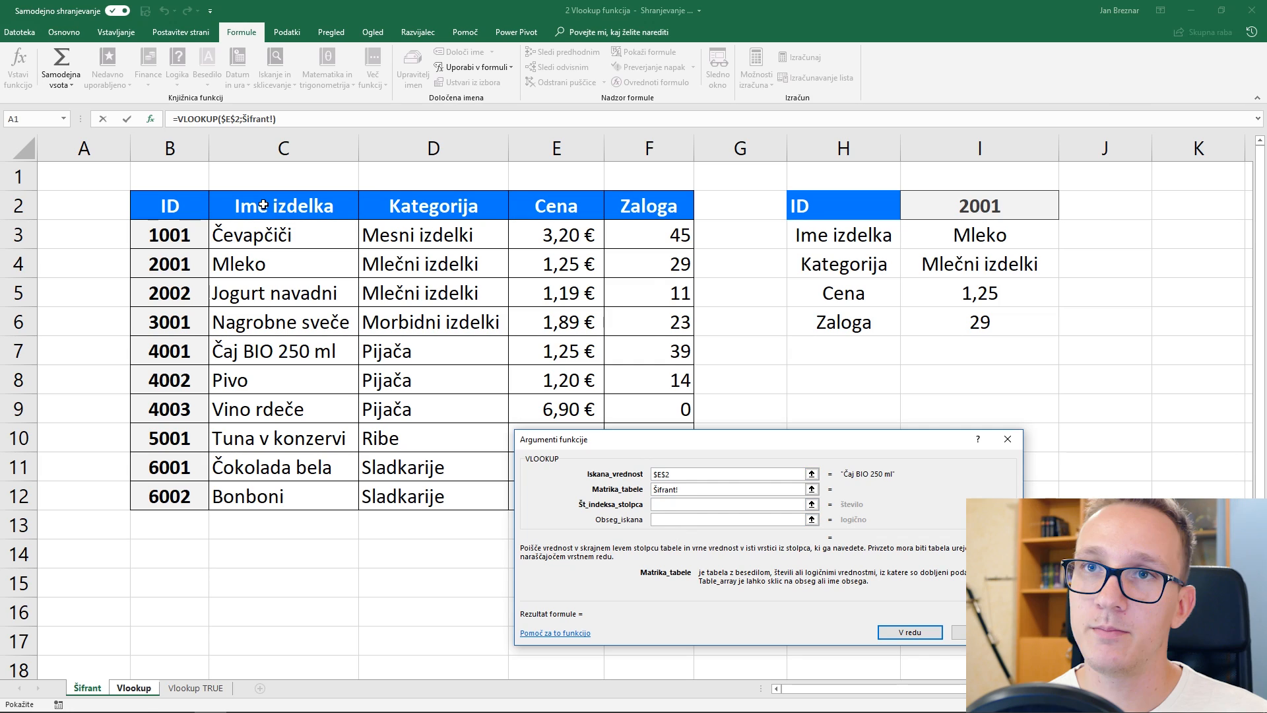
drag(277, 205, 659, 487)
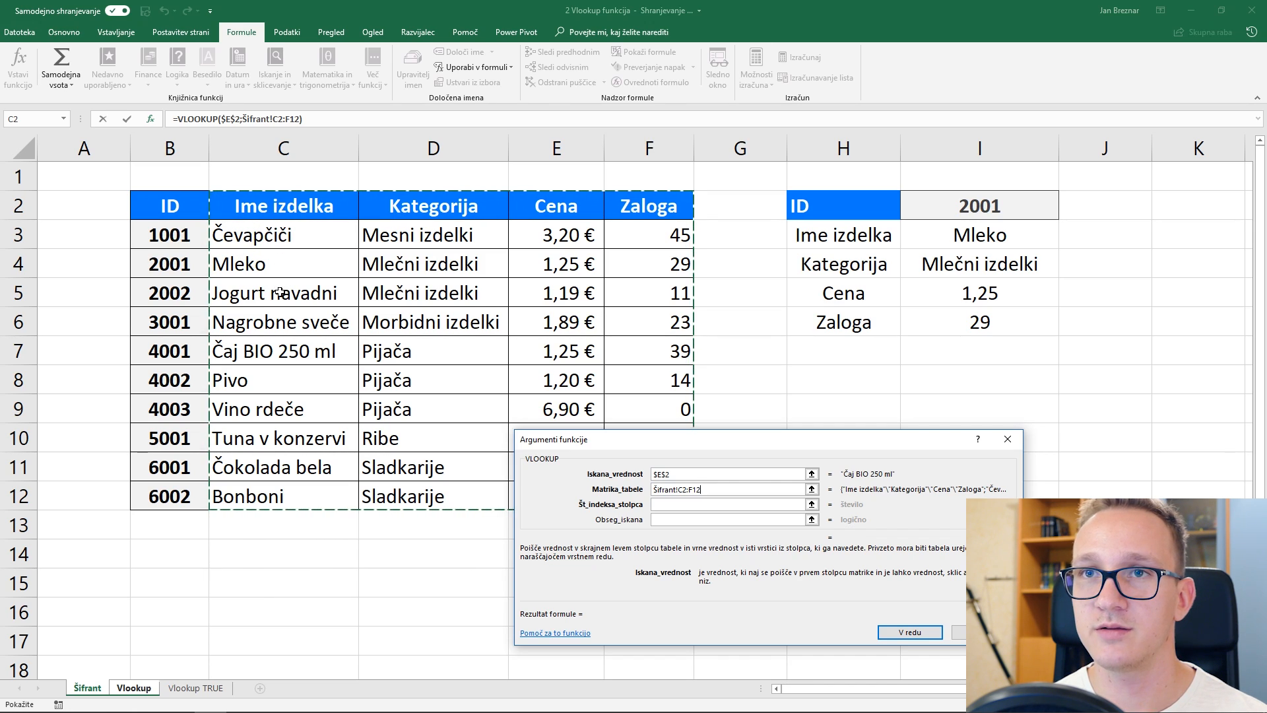
Step: Set the column index to 2 and the range lookup argument to 0 in the E3 formula
click(668, 505)
text(2)
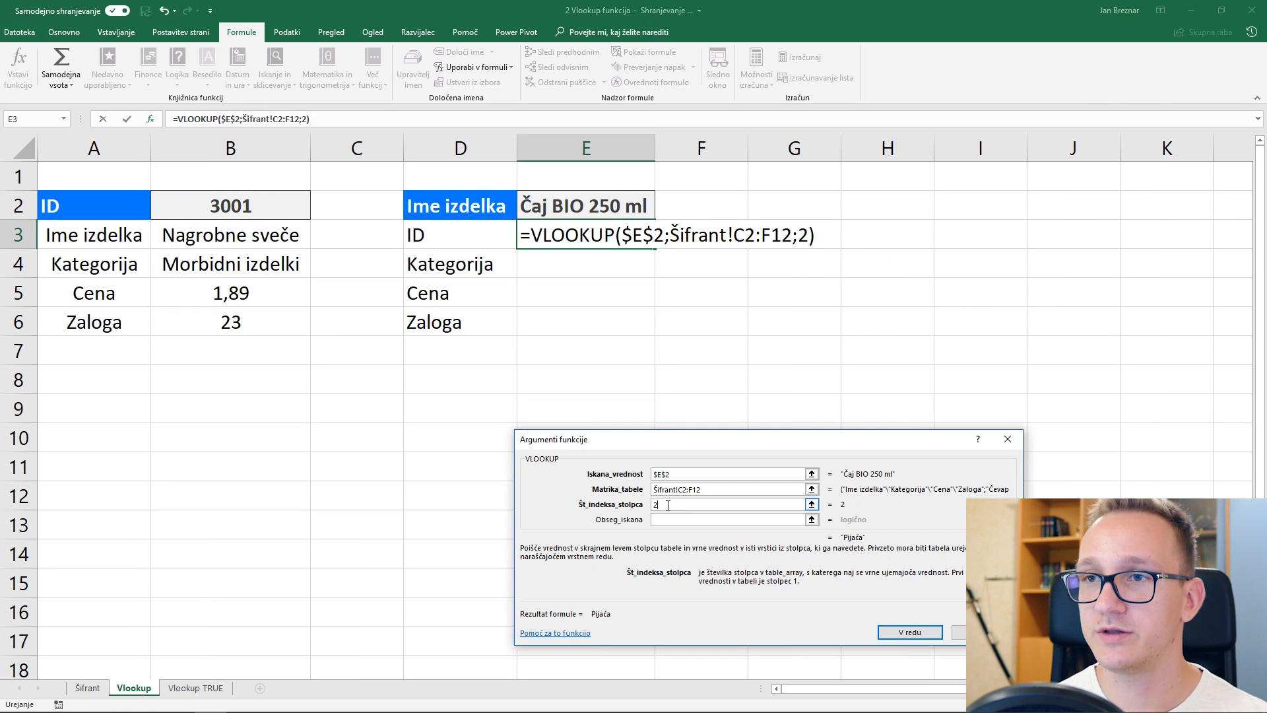
key(Tab)
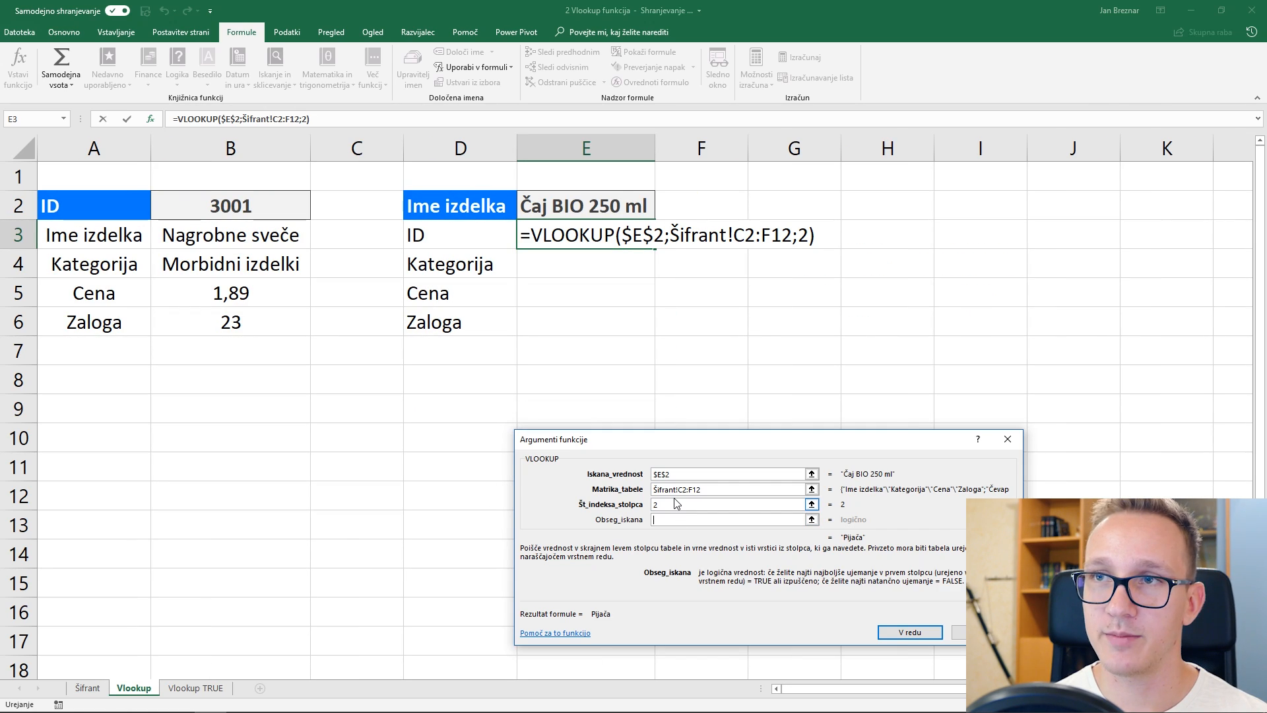
text(0)
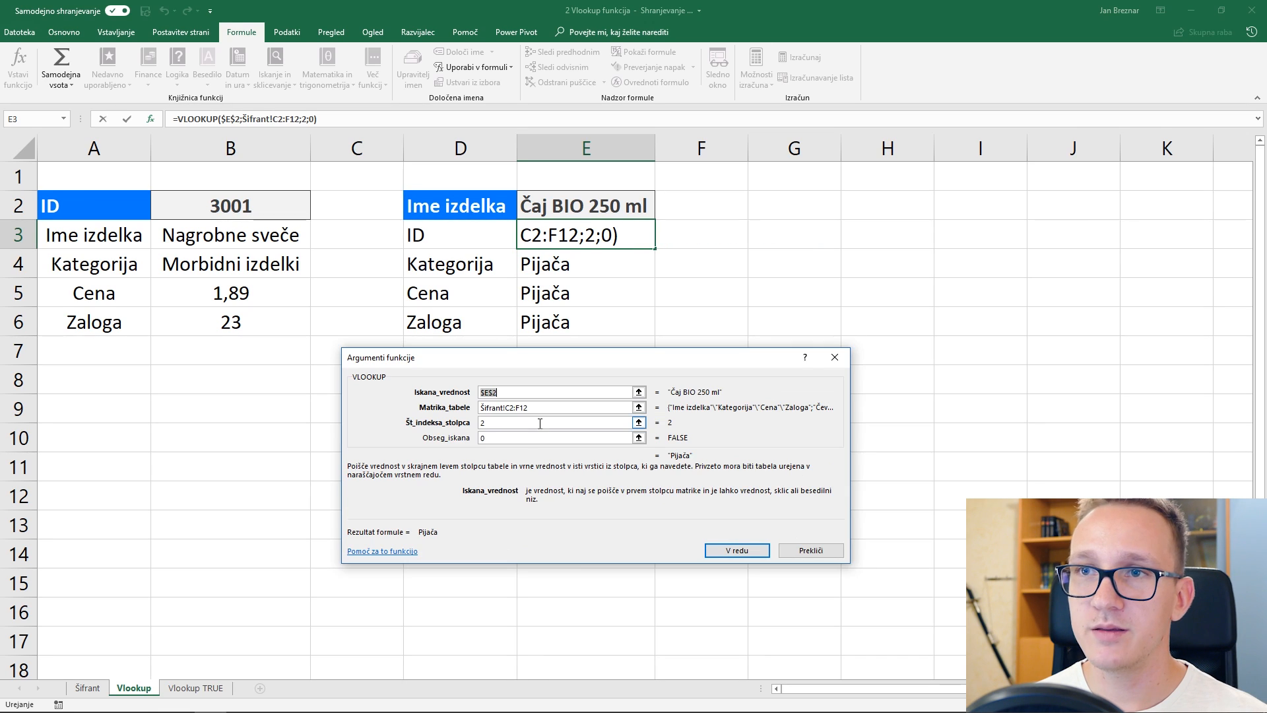
Step: Make the table array in the E3 formula absolute as Šifrant!$C$2:$F$12 and accept the arguments
drag(543, 406, 464, 413)
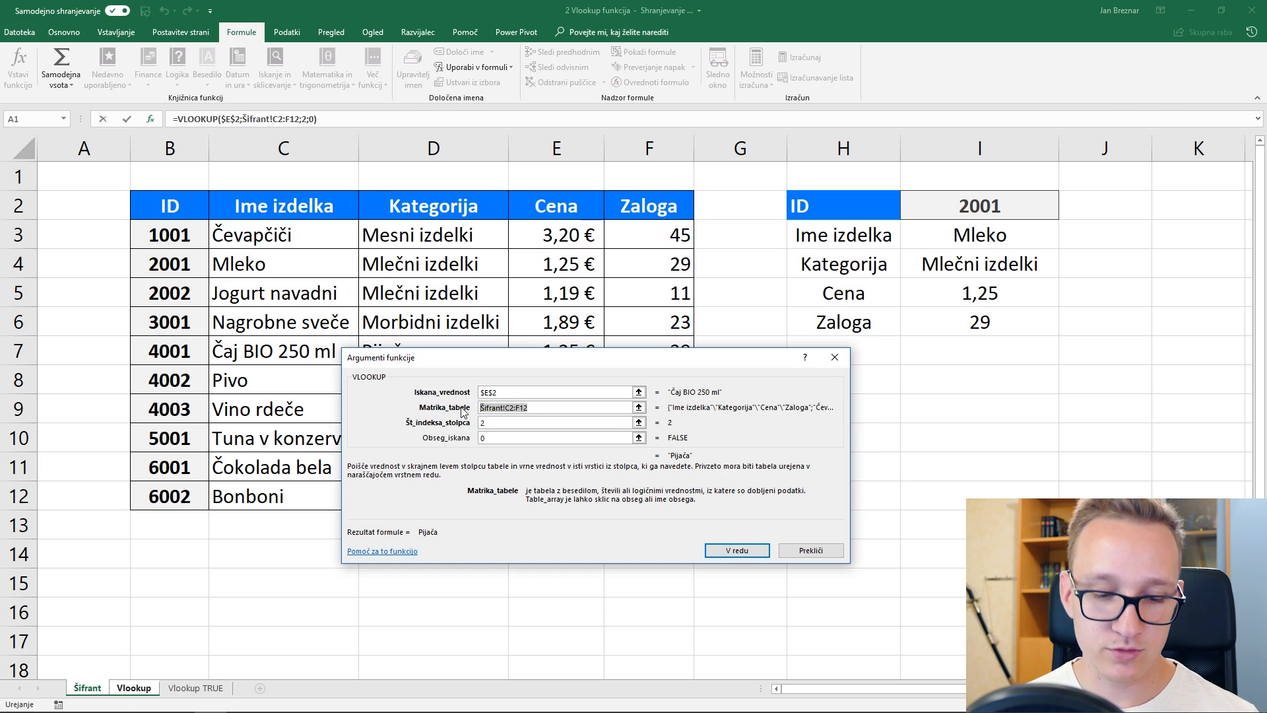
key(F4)
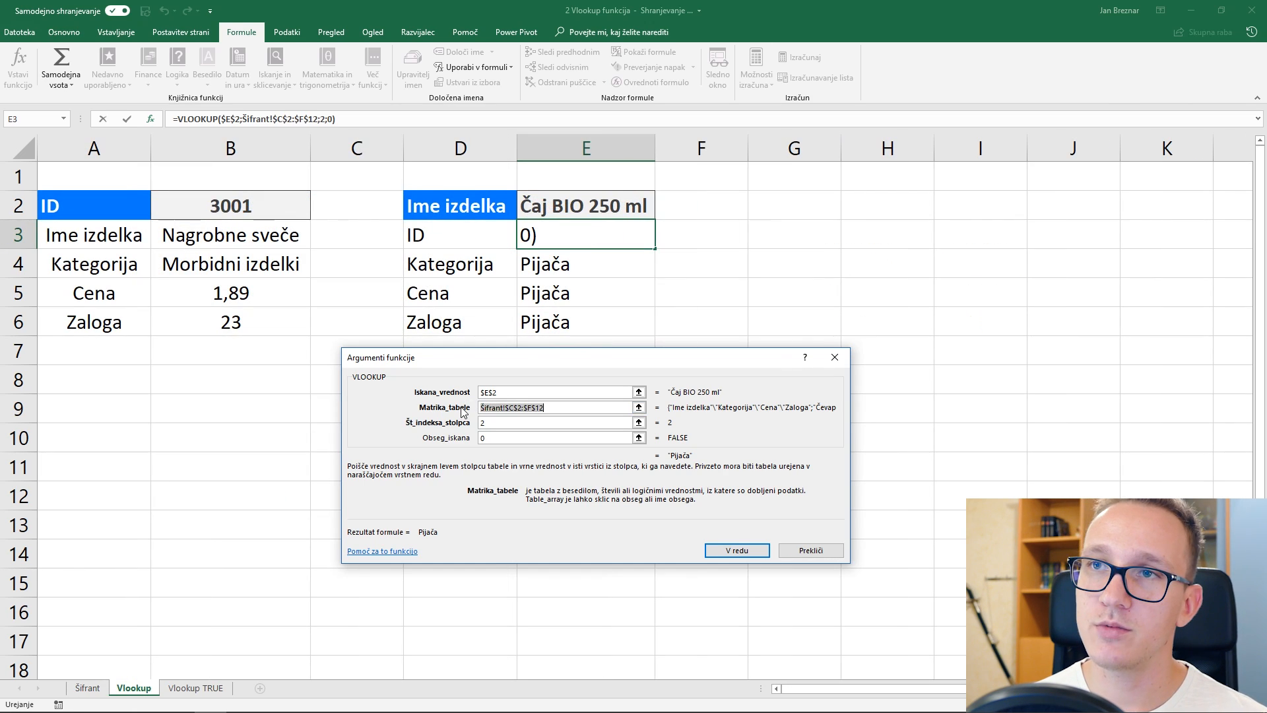
click(739, 550)
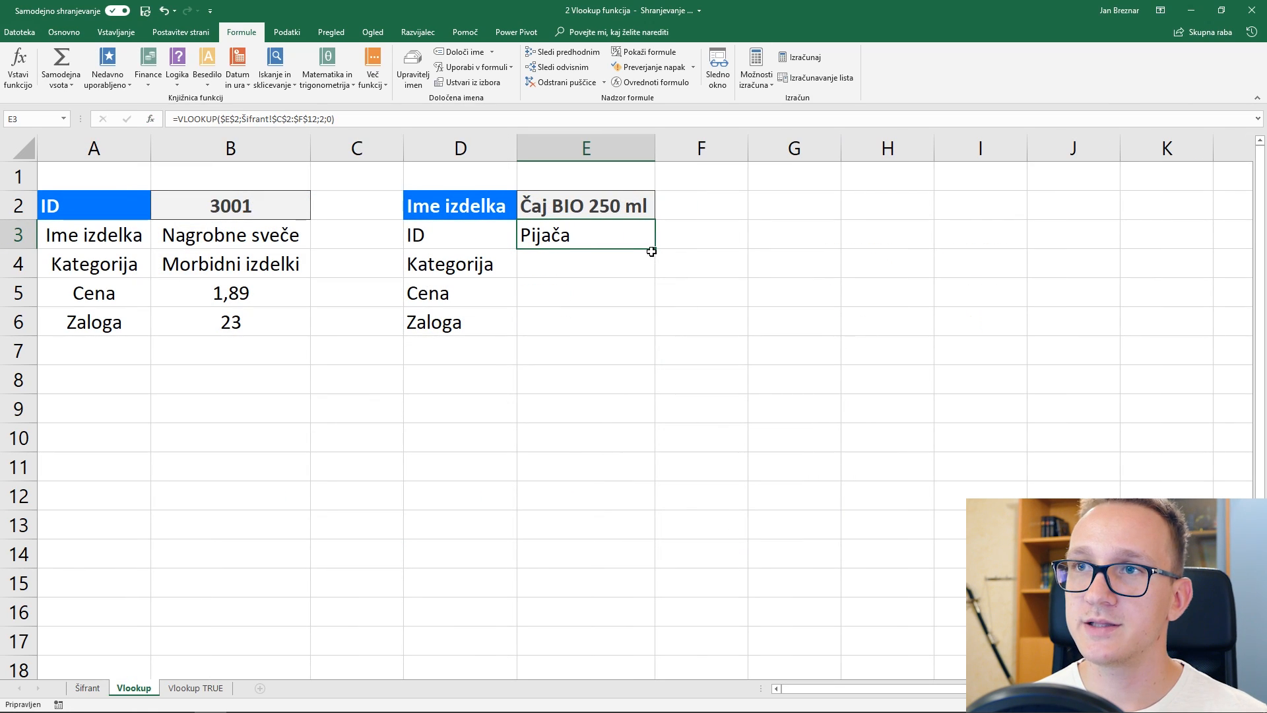
Step: Fill the VLOOKUP formula from E3 down to E6 and clear the ID result cell E3
drag(652, 251, 657, 332)
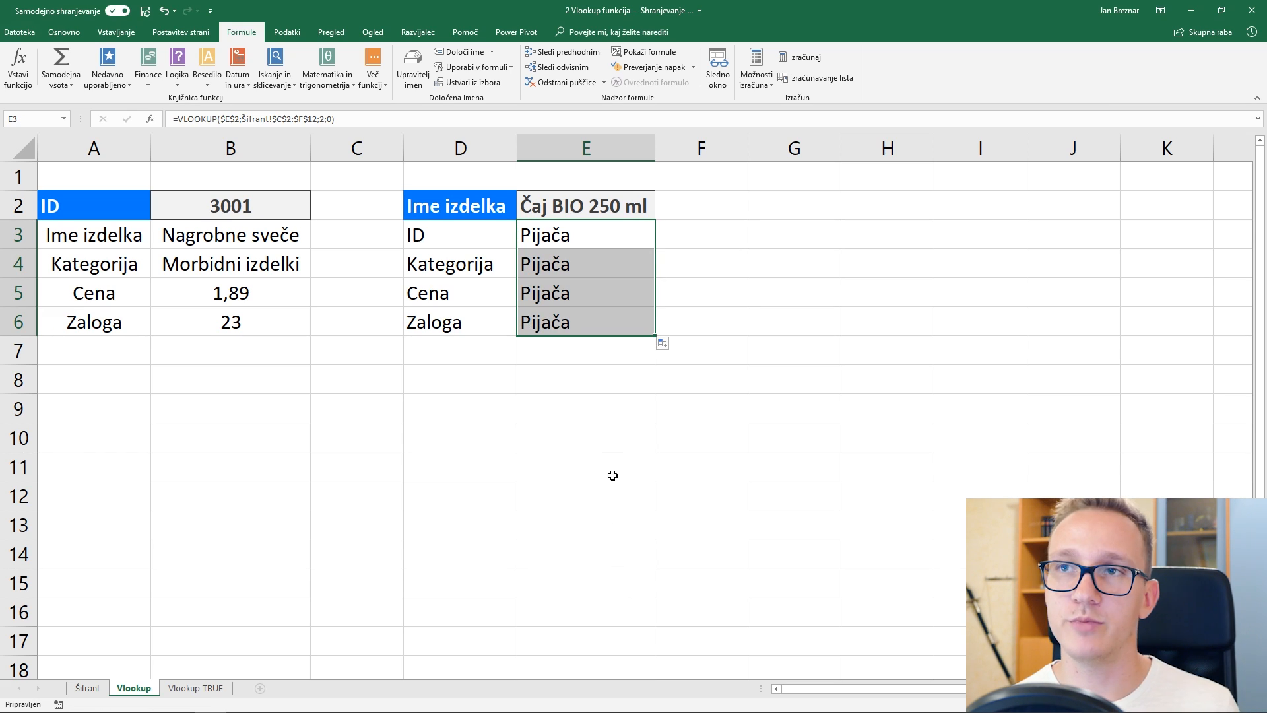
click(590, 244)
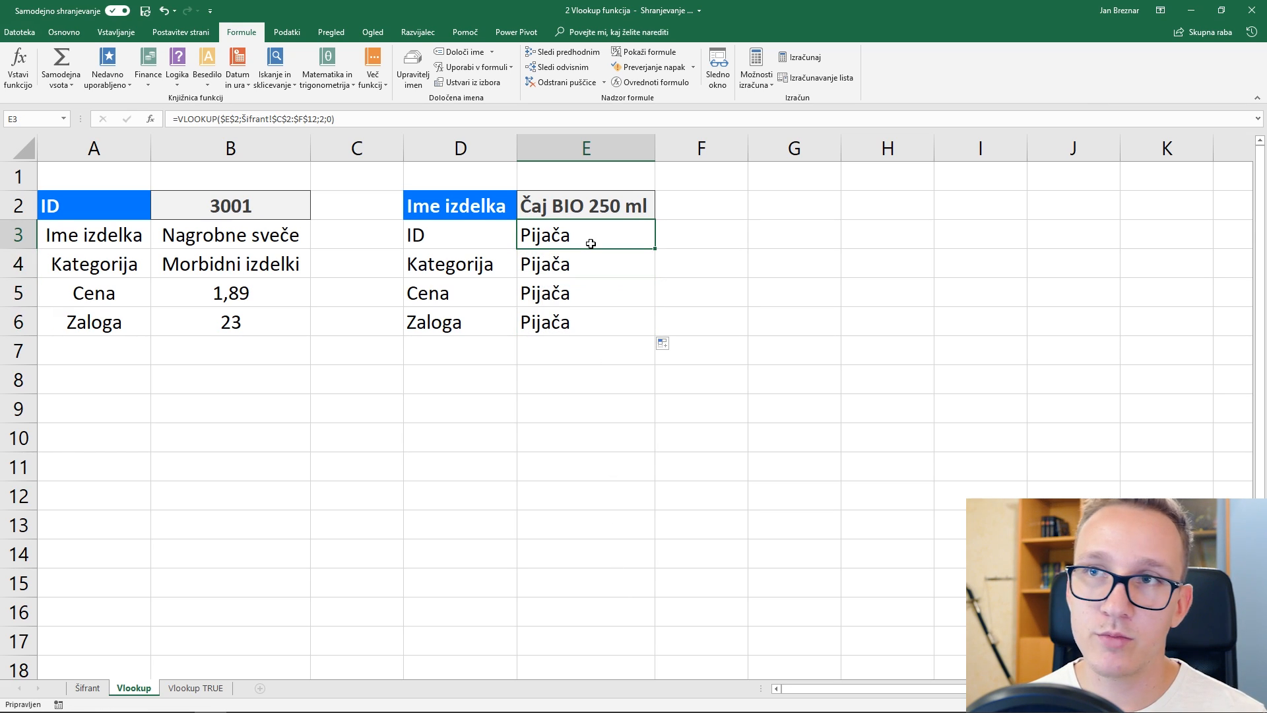
key(Delete)
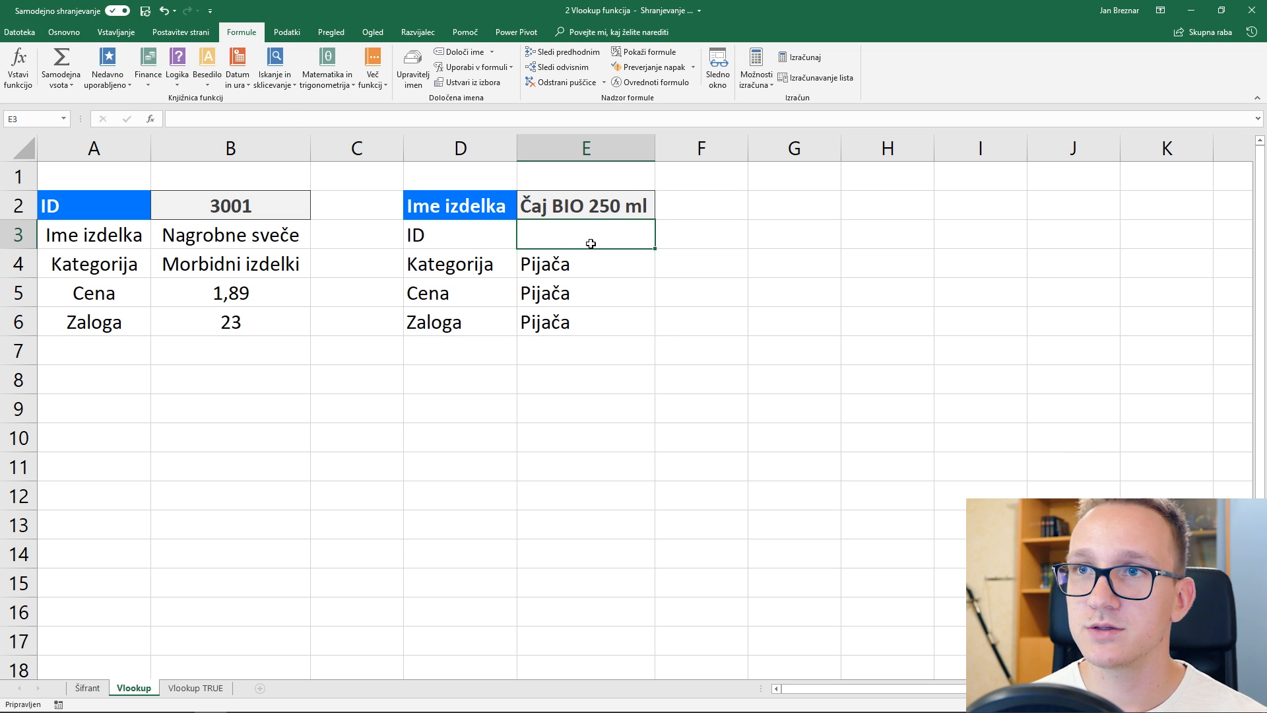
Step: Set the column index of the VLOOKUP formula in E5 to 3 for Cena
click(585, 294)
double_click(585, 295)
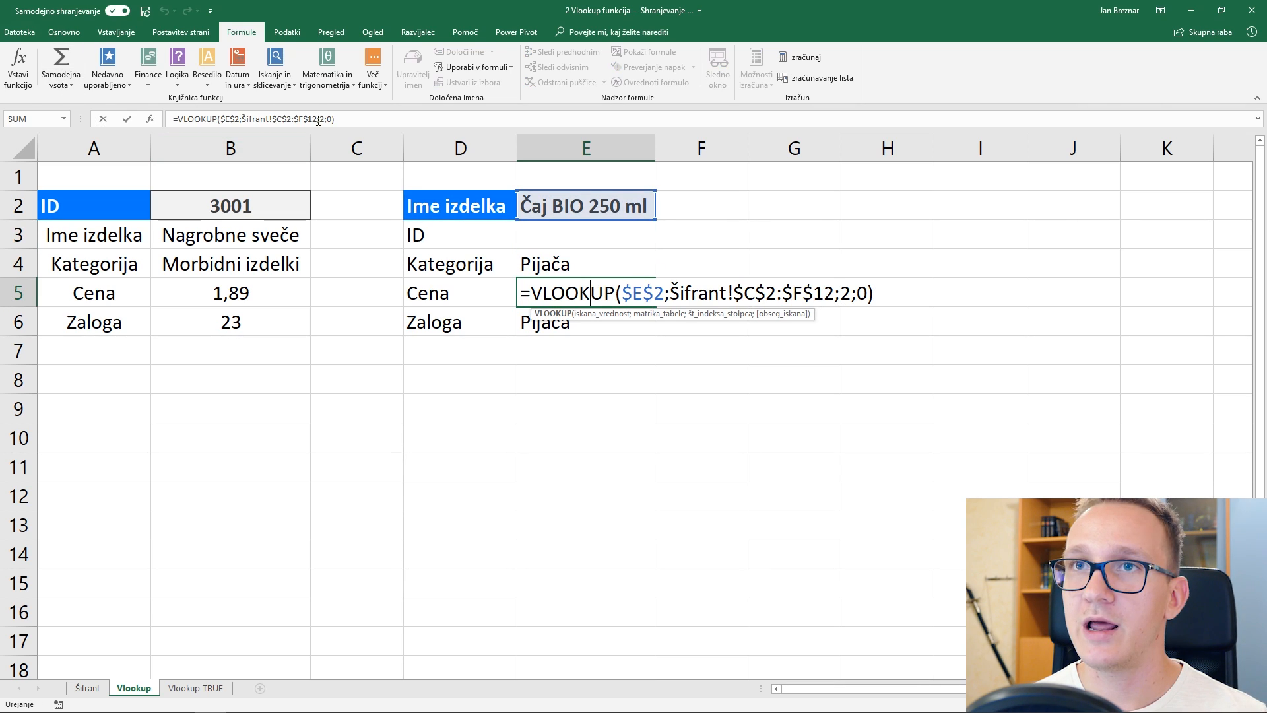
key(BackSpace)
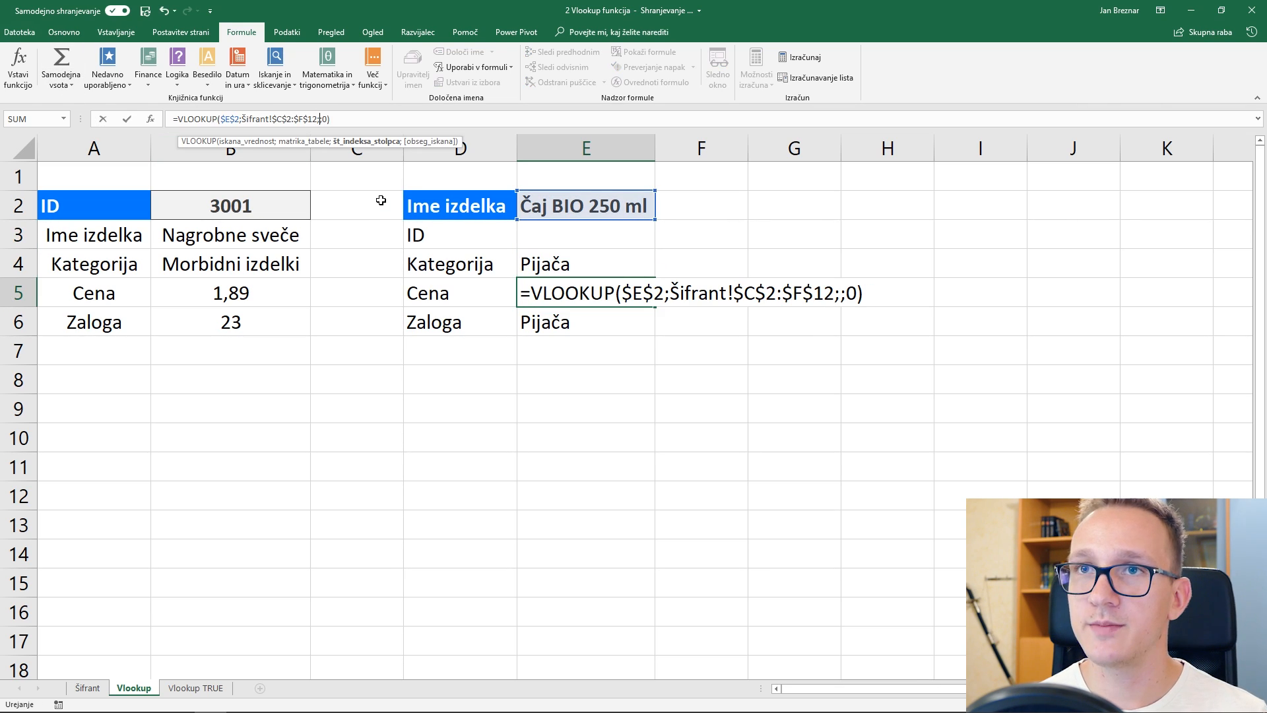
text(3)
key(Return)
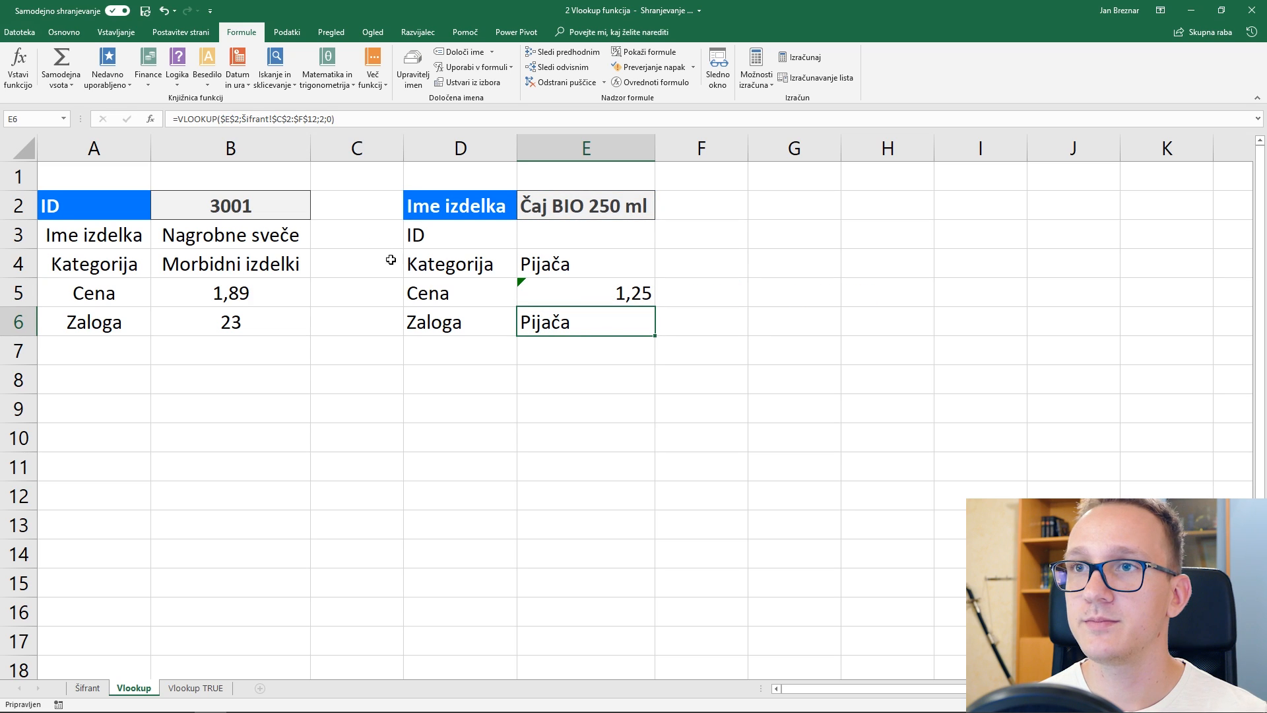
Step: Set the column index of the VLOOKUP formula in E6 to 4 for Zaloga
double_click(580, 322)
click(318, 119)
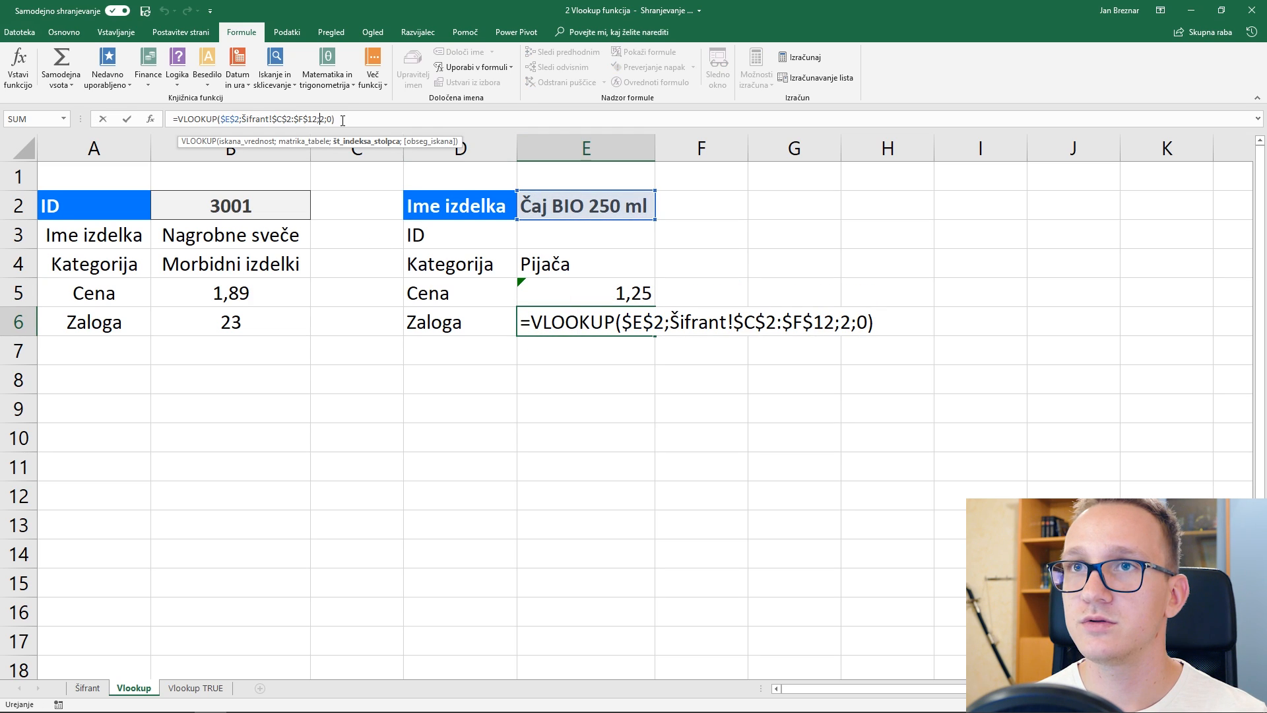
key(Delete)
text(4)
key(Return)
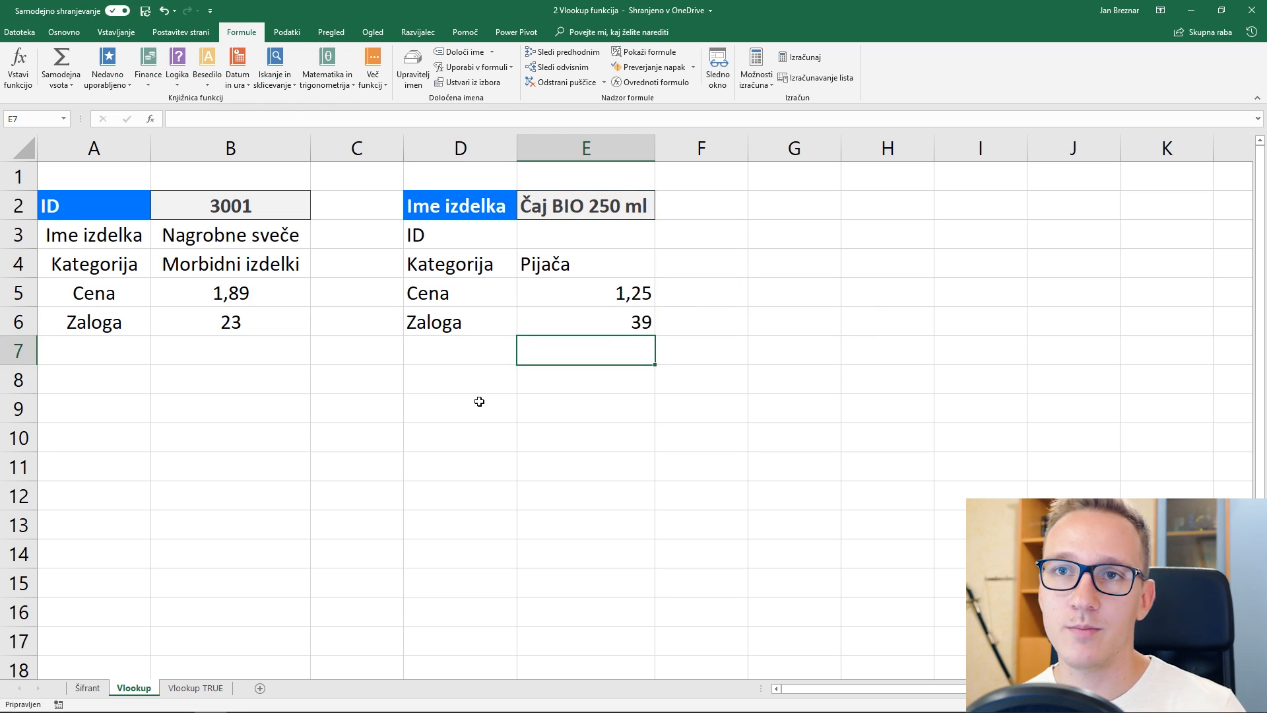
Step: On the Vlookup TRUE sheet, total the Cena column in the Skupaj cell D11 with =SUM(D5:D10)
click(196, 687)
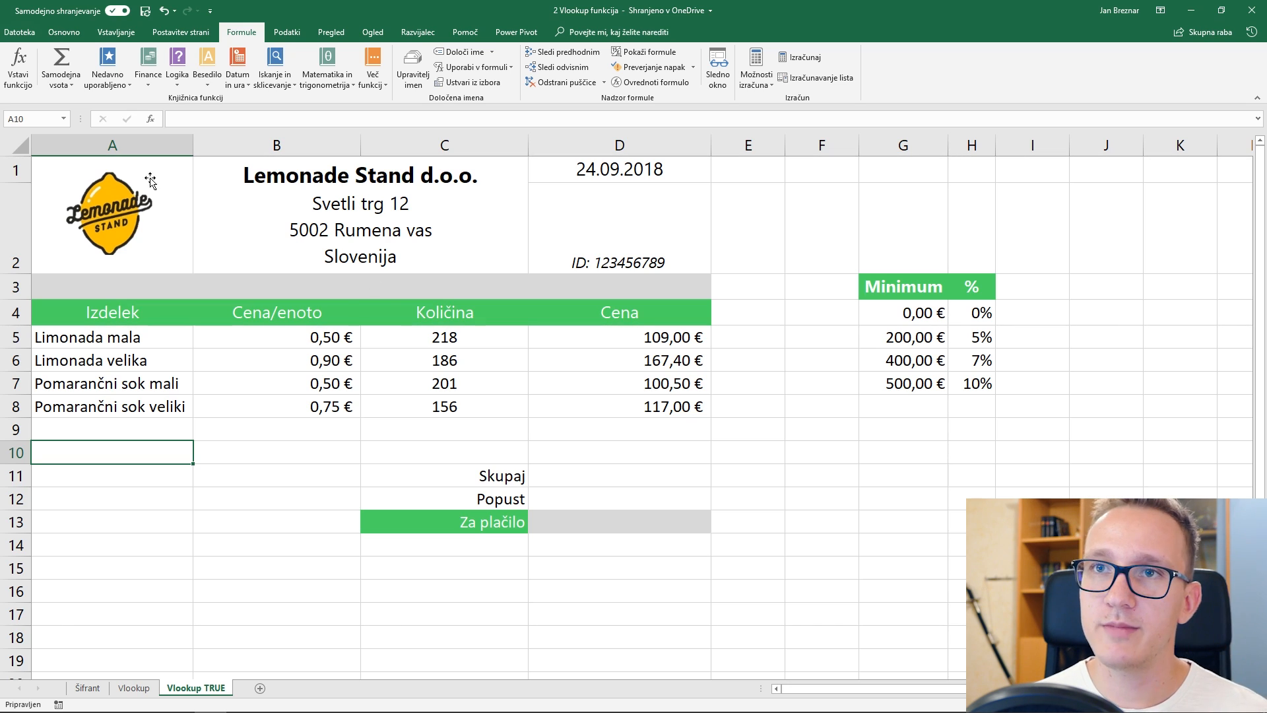
click(626, 474)
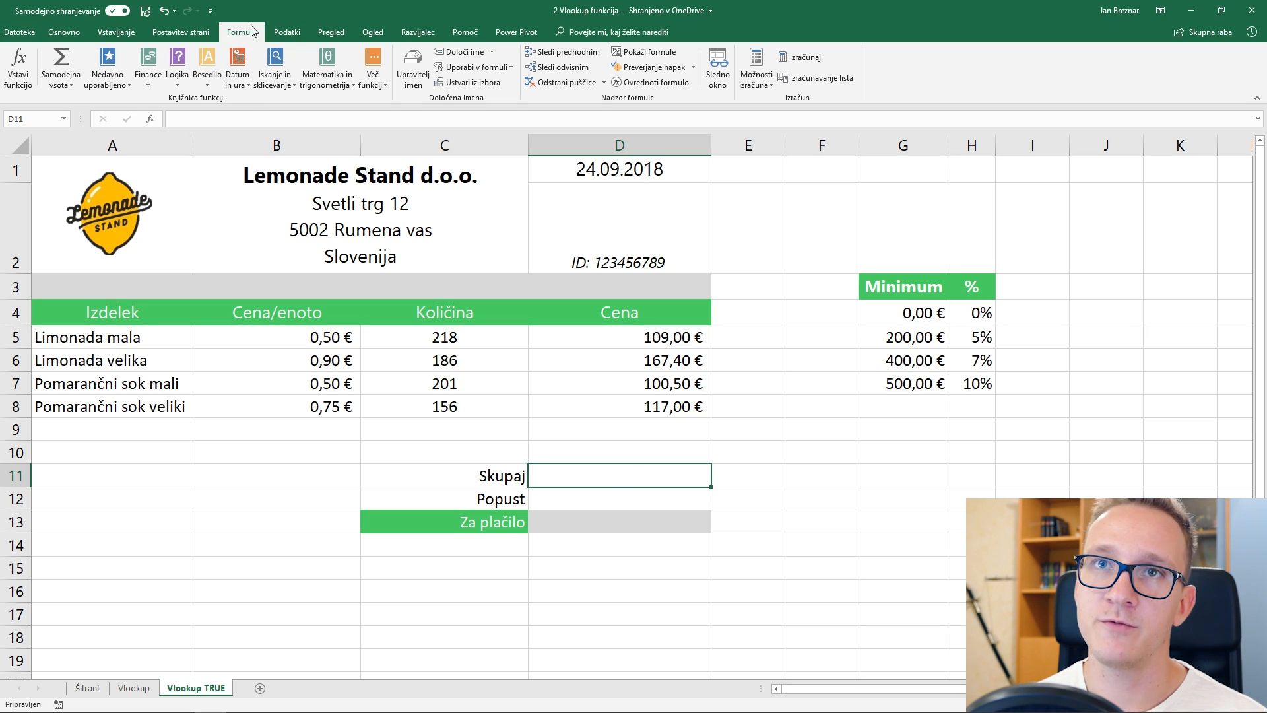
click(61, 58)
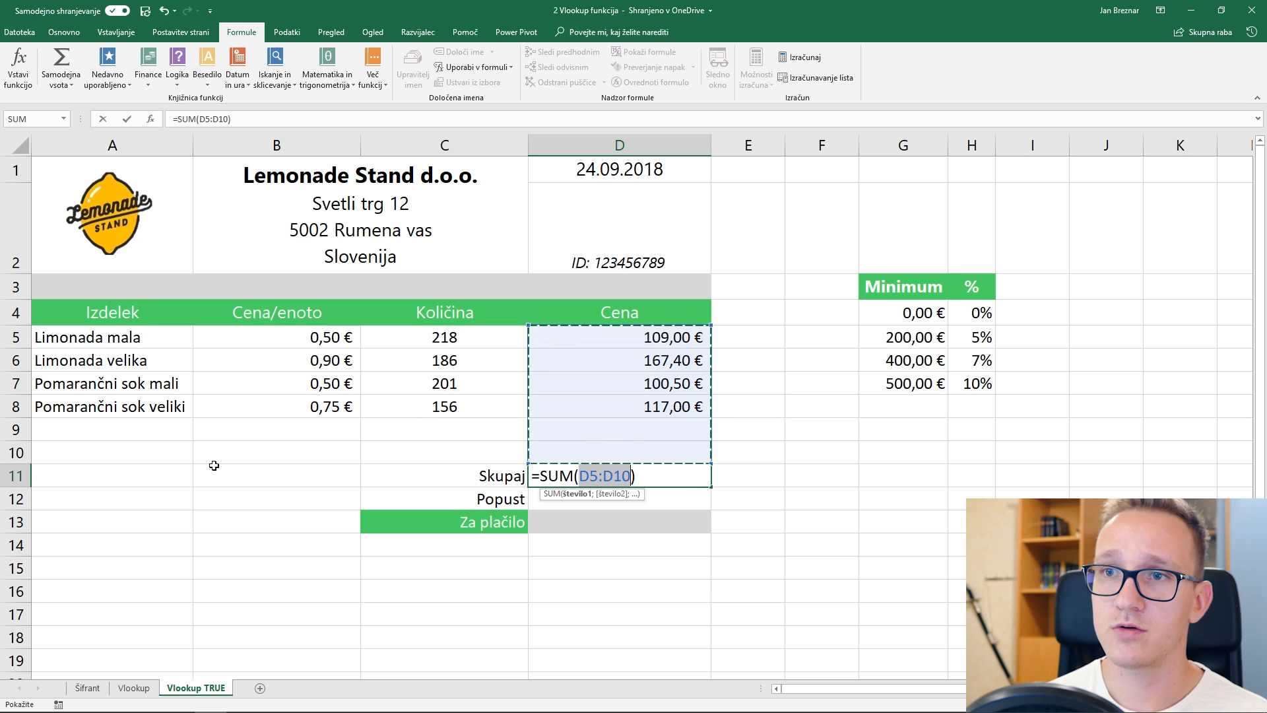
key(Return)
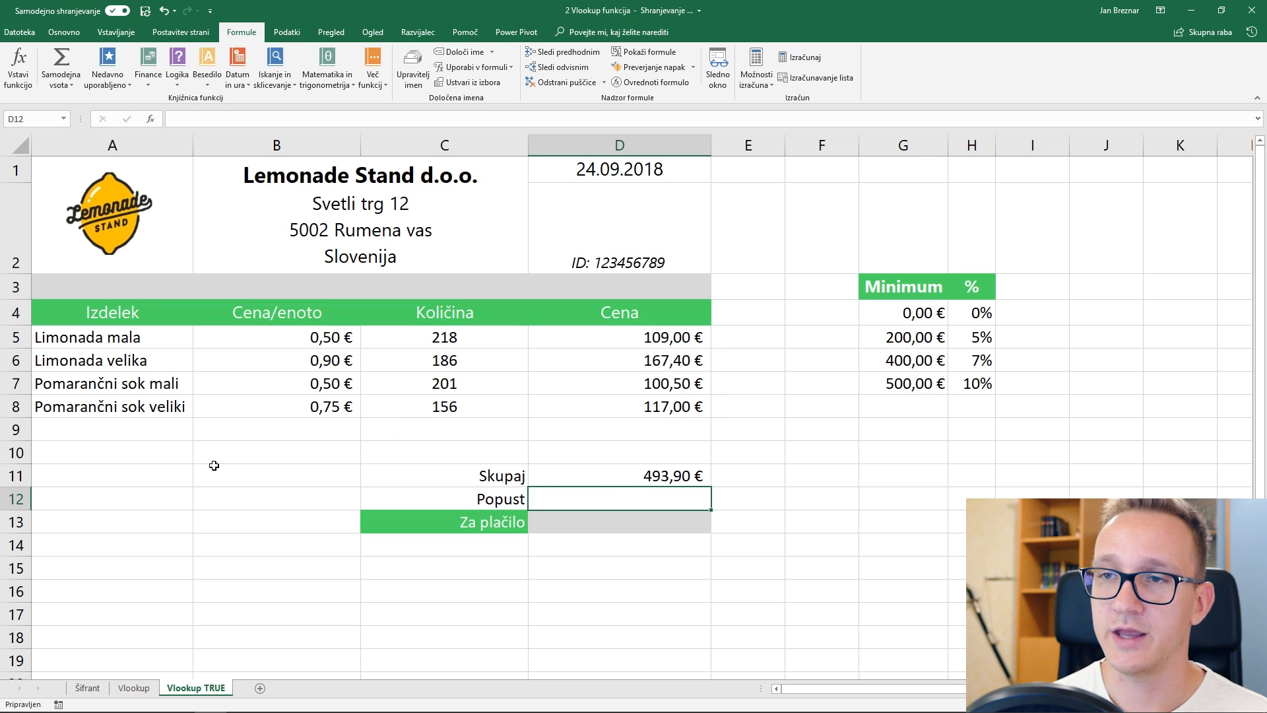
Step: Examine the Minimum and % discount thresholds in G4:H7 against the Skupaj total and the empty Popust cell
key(Up)
drag(658, 335, 660, 405)
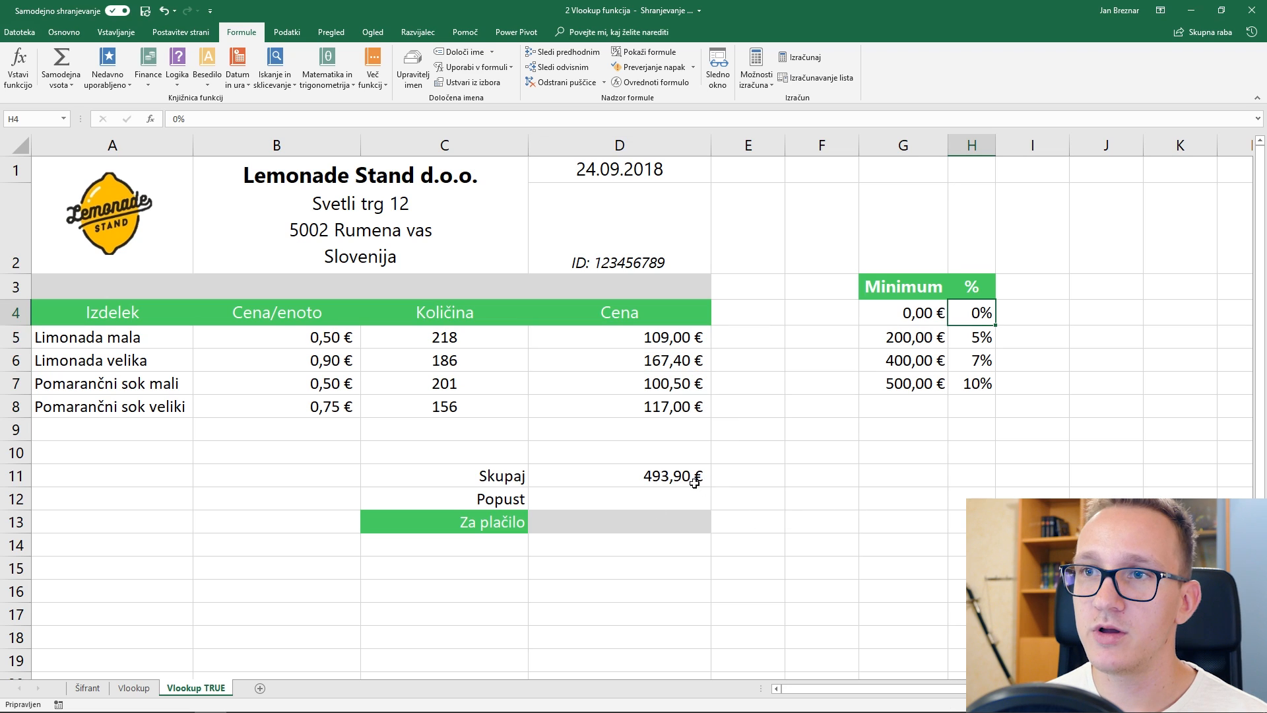
click(696, 490)
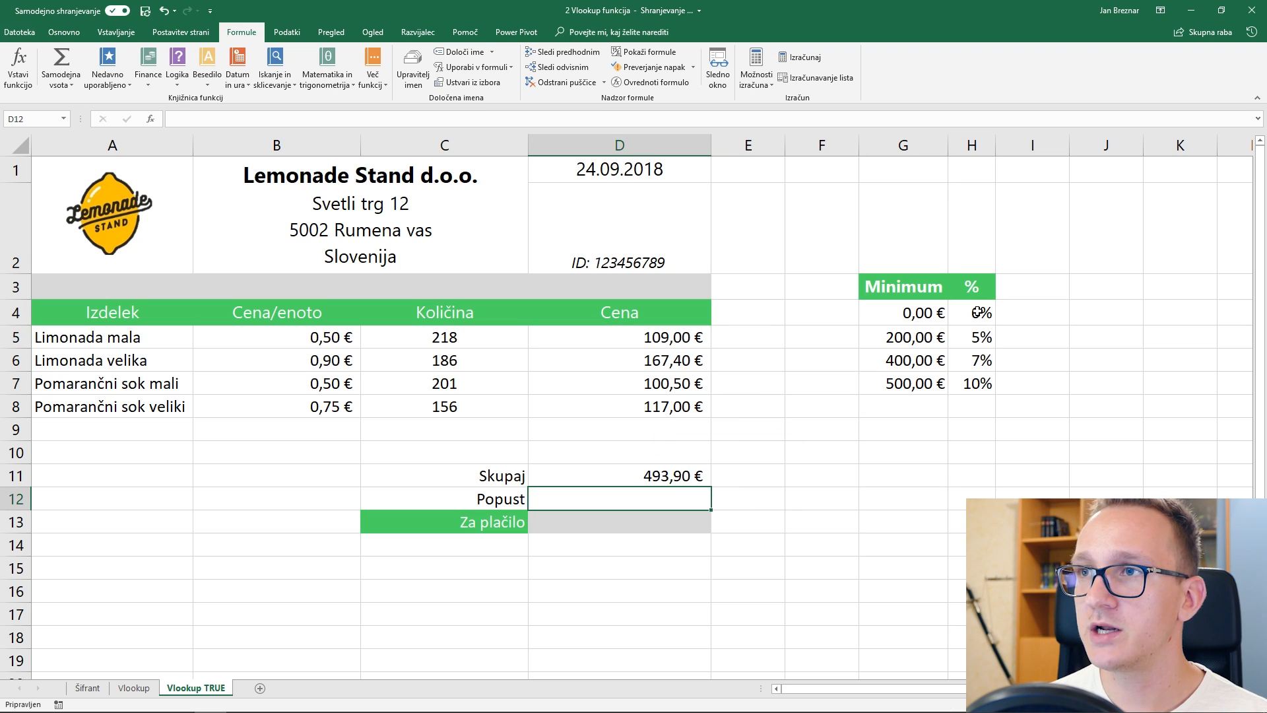
drag(978, 312, 980, 360)
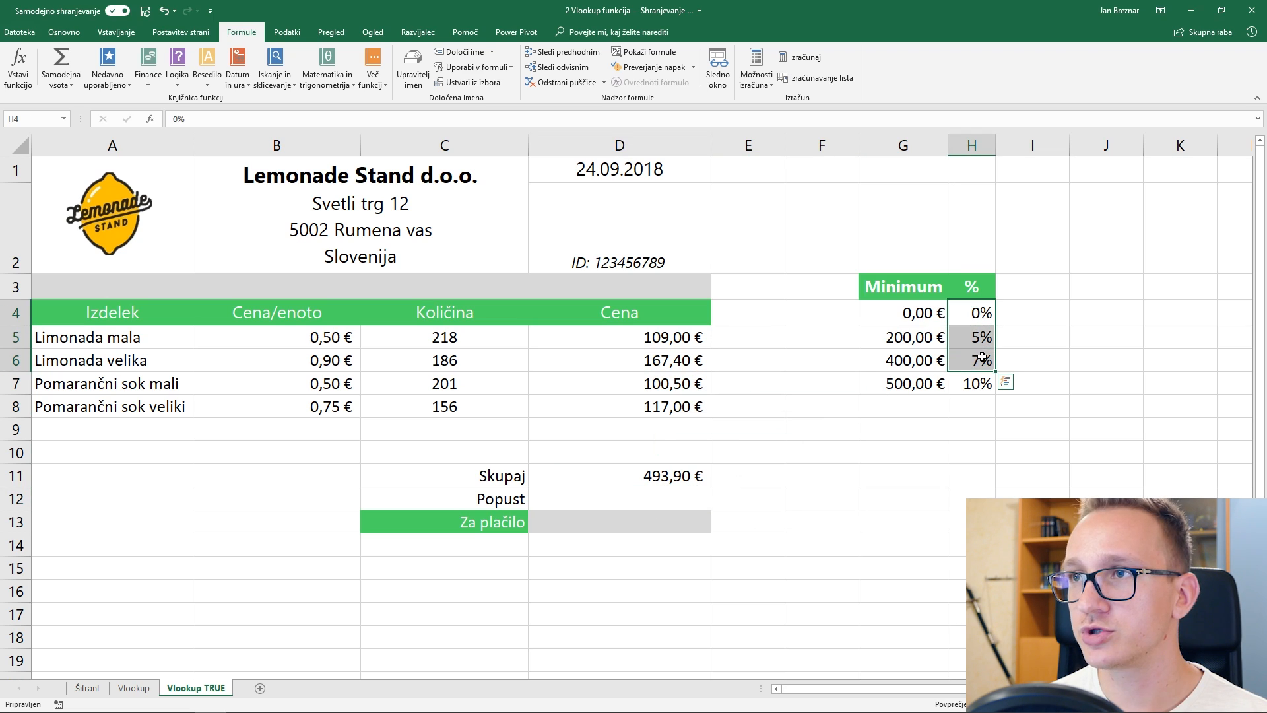
click(910, 312)
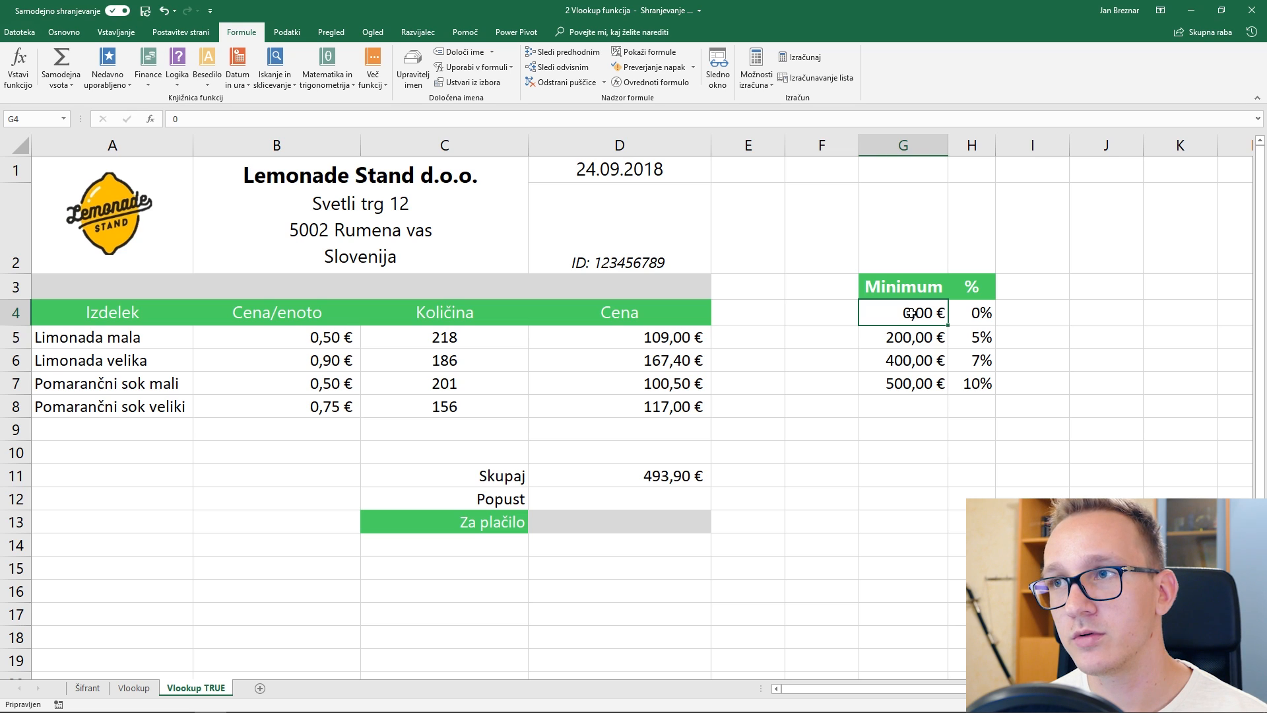
click(974, 314)
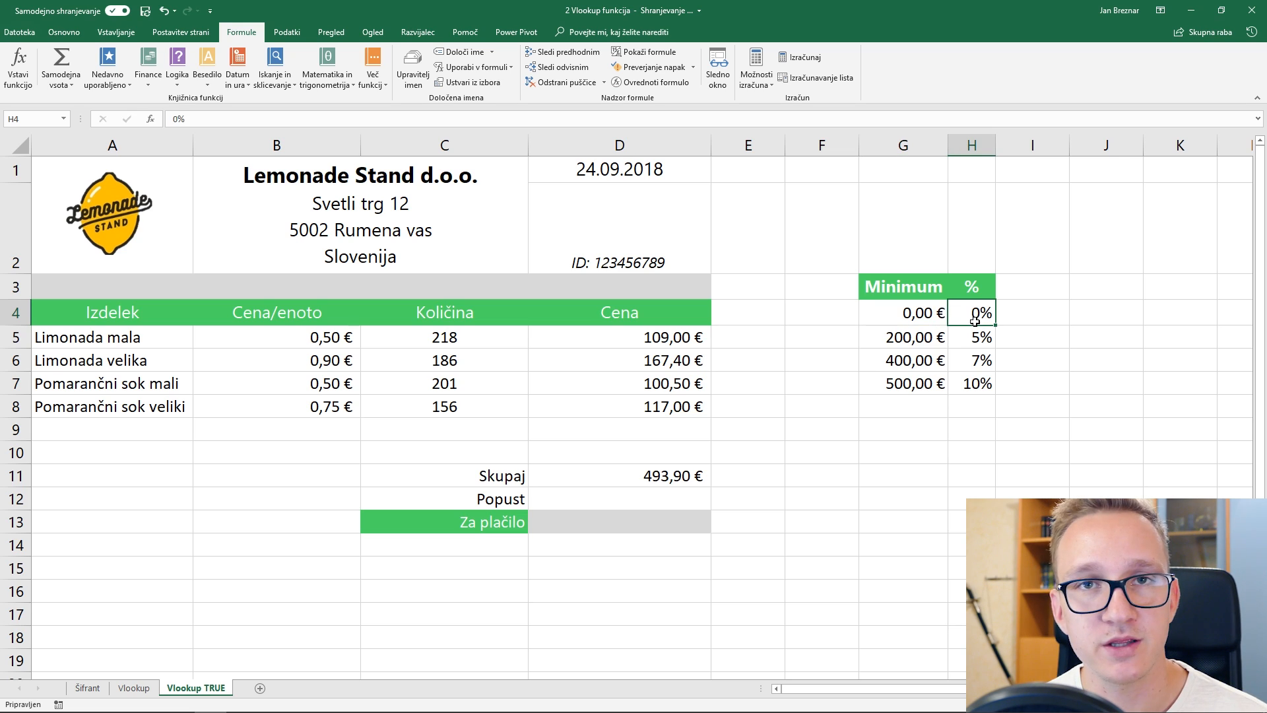
click(930, 337)
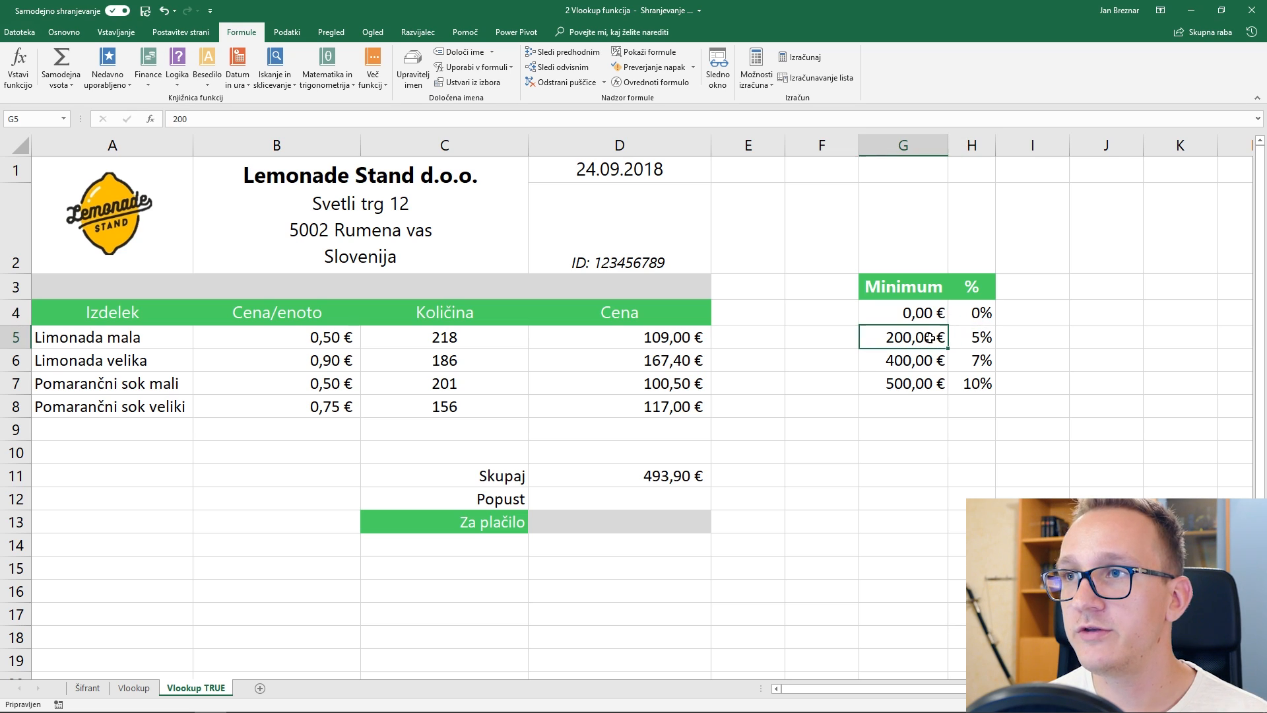
click(974, 338)
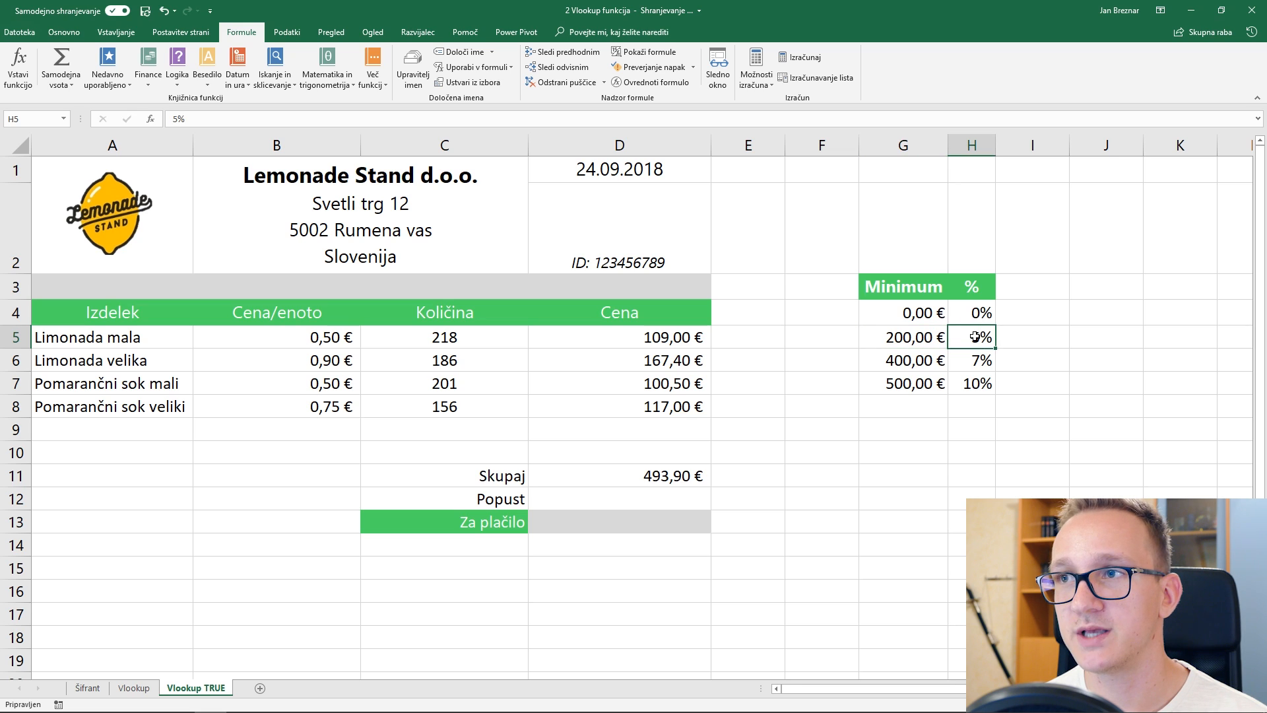
click(928, 369)
click(982, 367)
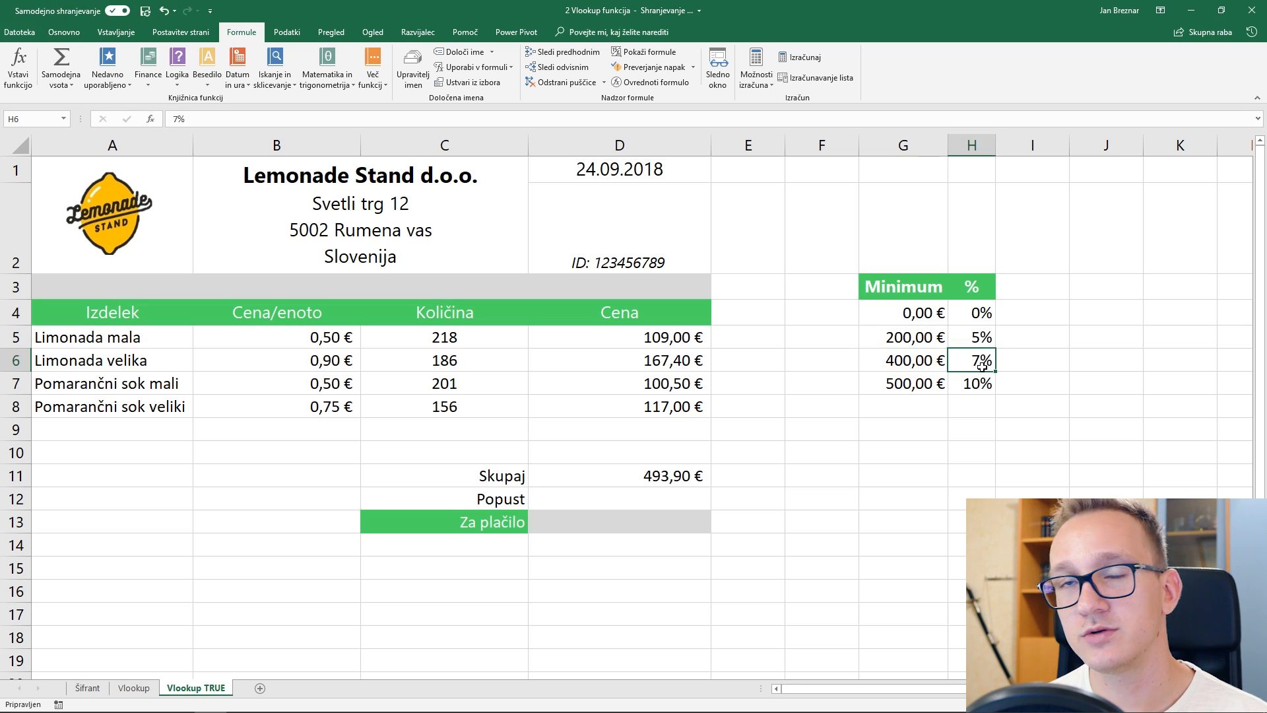
click(916, 387)
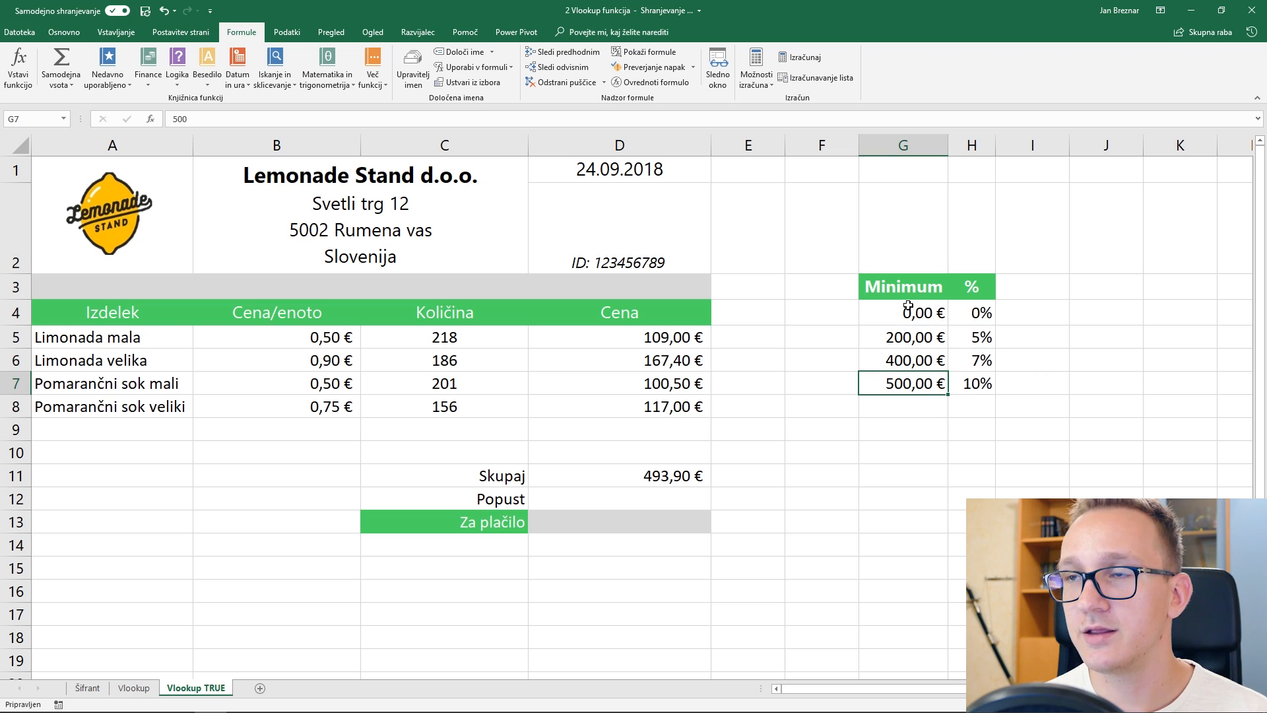
mouse_move(908, 306)
mouse_down()
mouse_move(924, 320)
mouse_move(927, 386)
mouse_move(964, 389)
mouse_move(895, 311)
mouse_up()
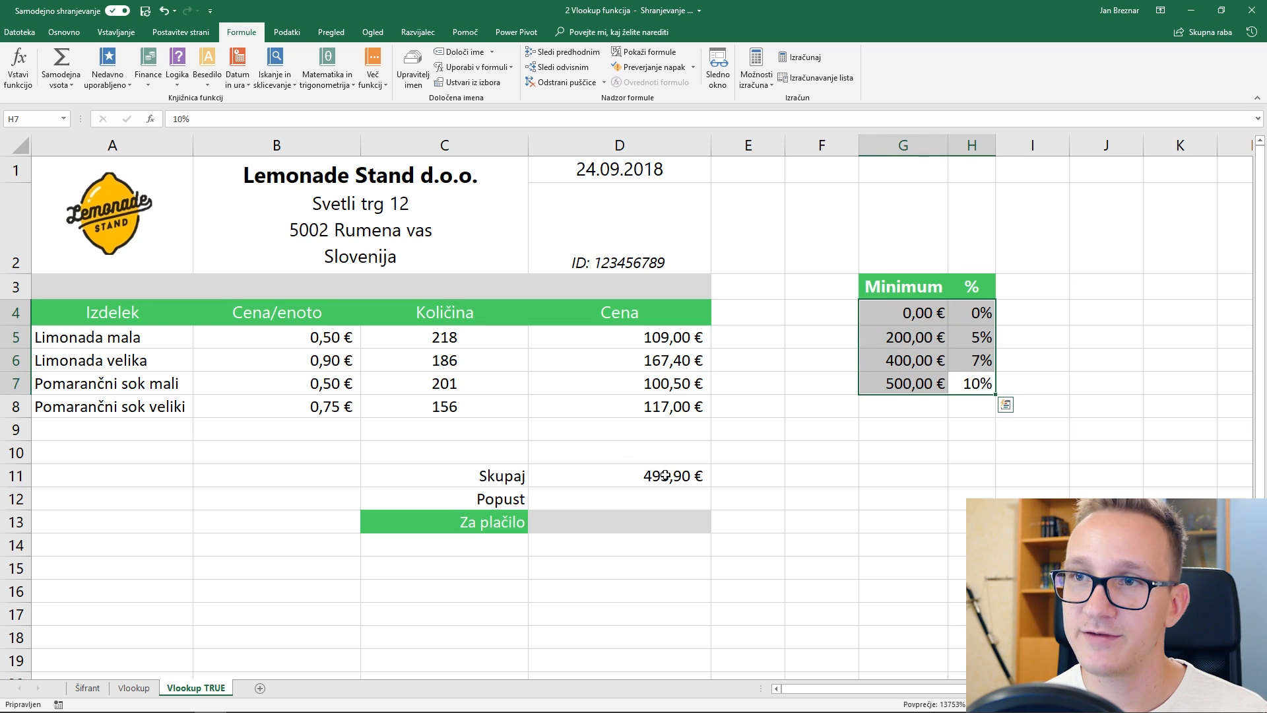
click(665, 476)
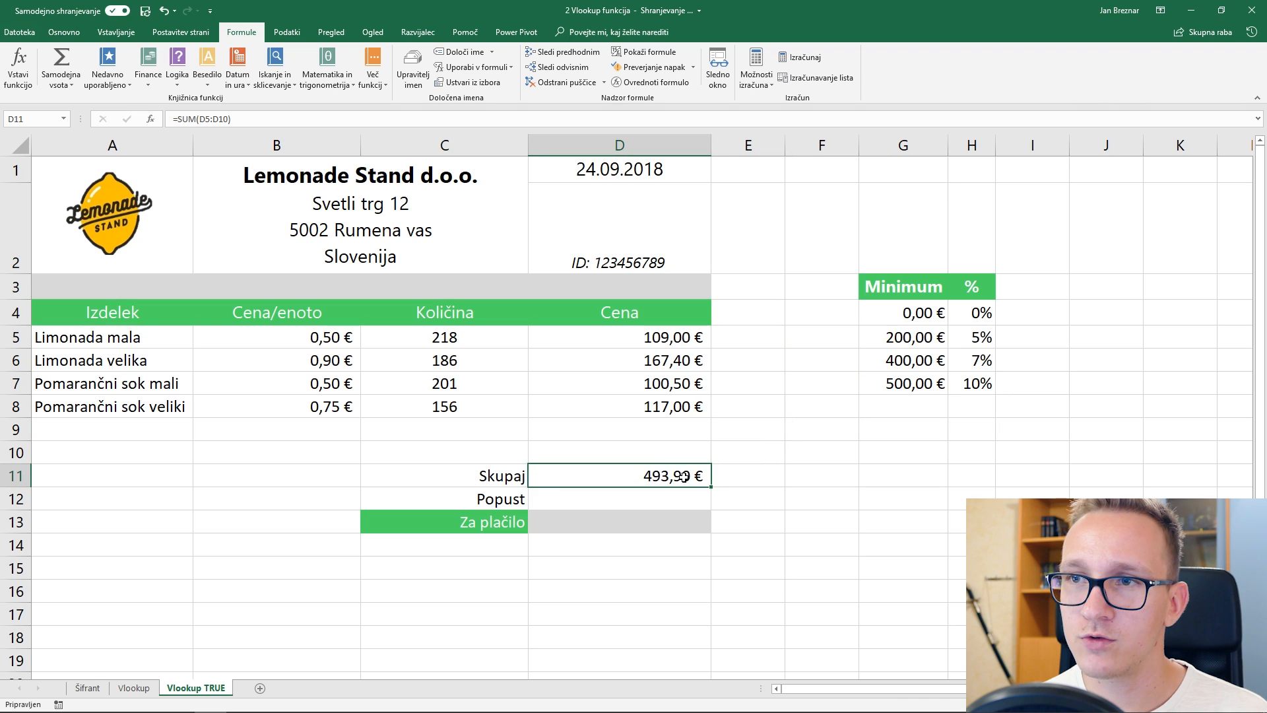
drag(918, 318, 915, 383)
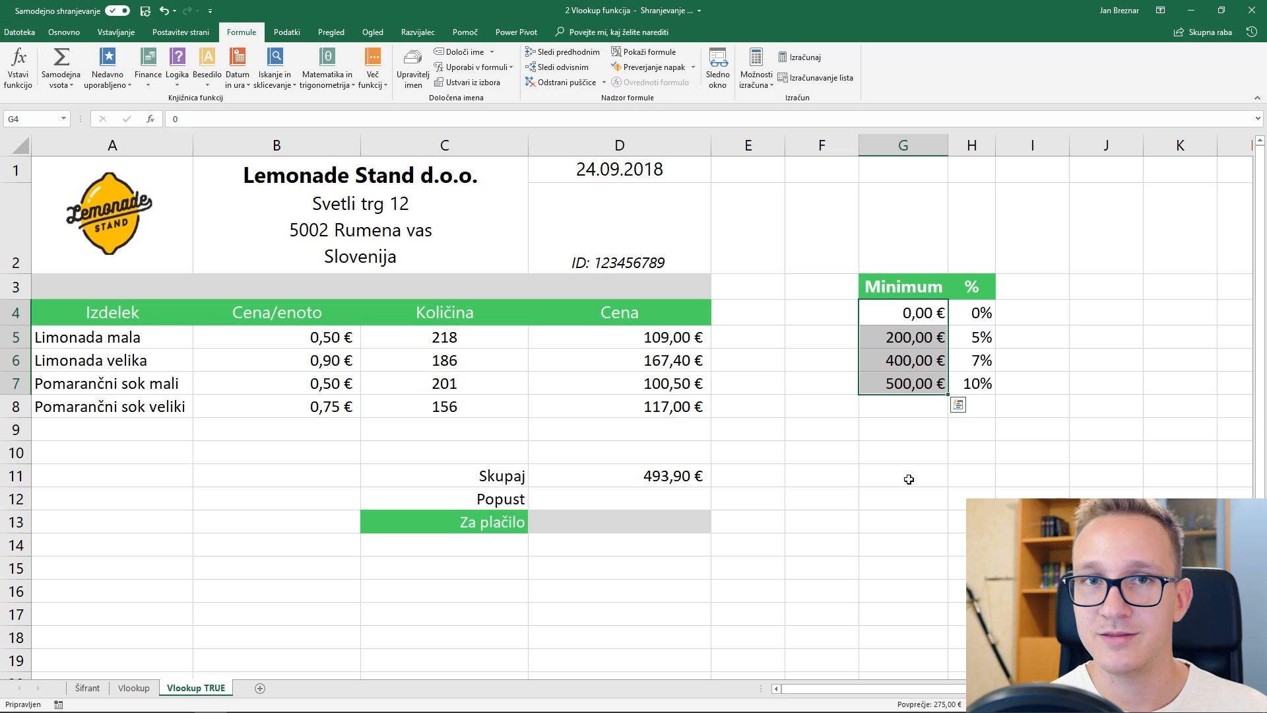
drag(880, 314, 989, 322)
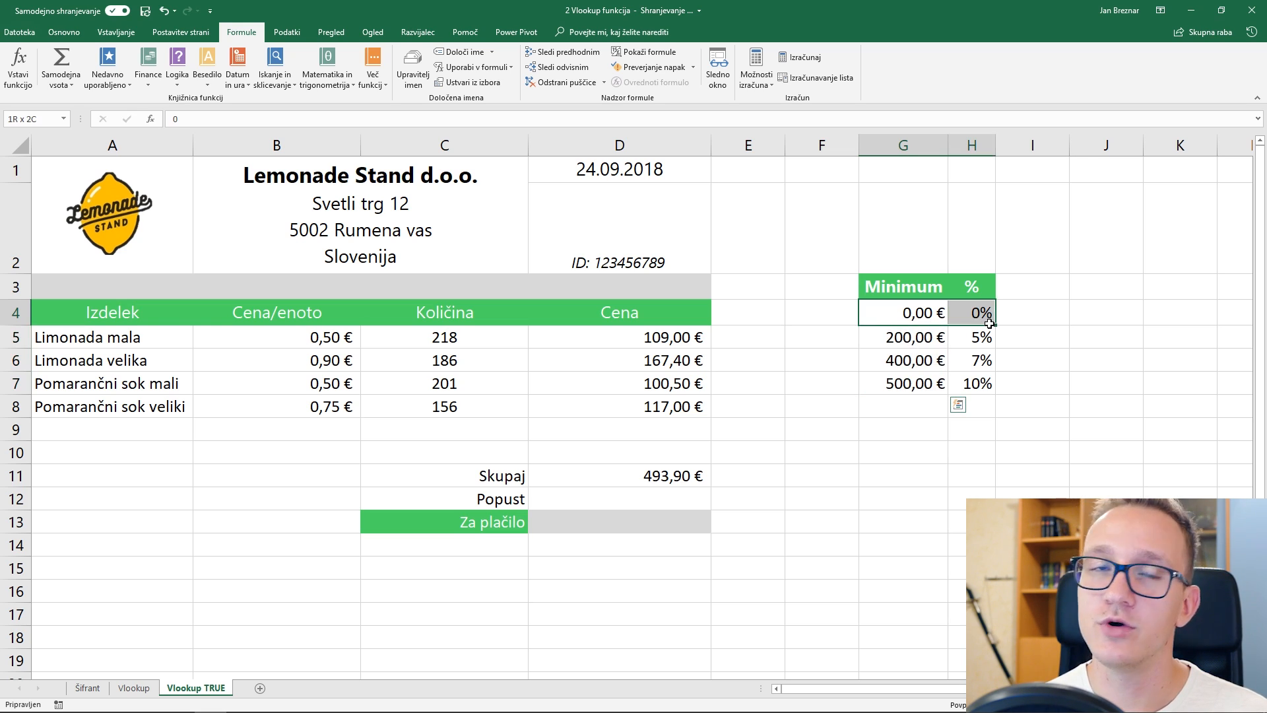
Step: Start a VLOOKUP in the Popust cell D12 with D11 as the lookup value and G3:H7 as the table
click(658, 501)
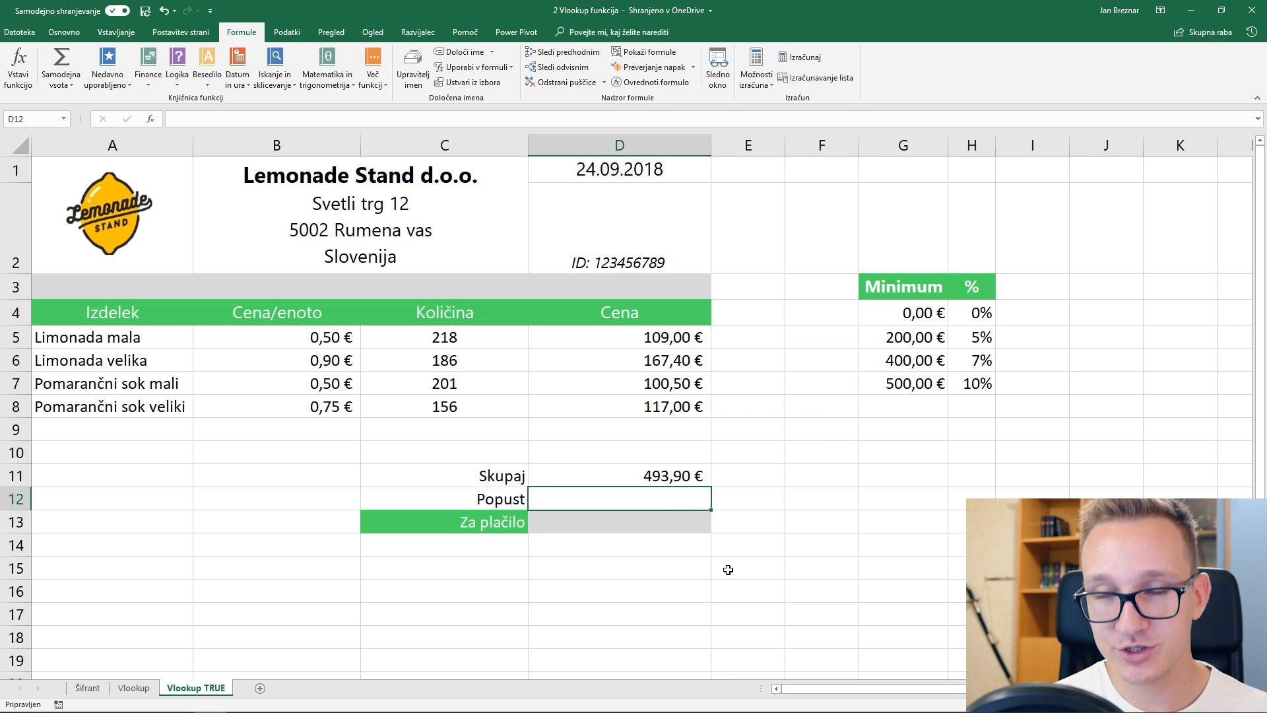
text(=vlo)
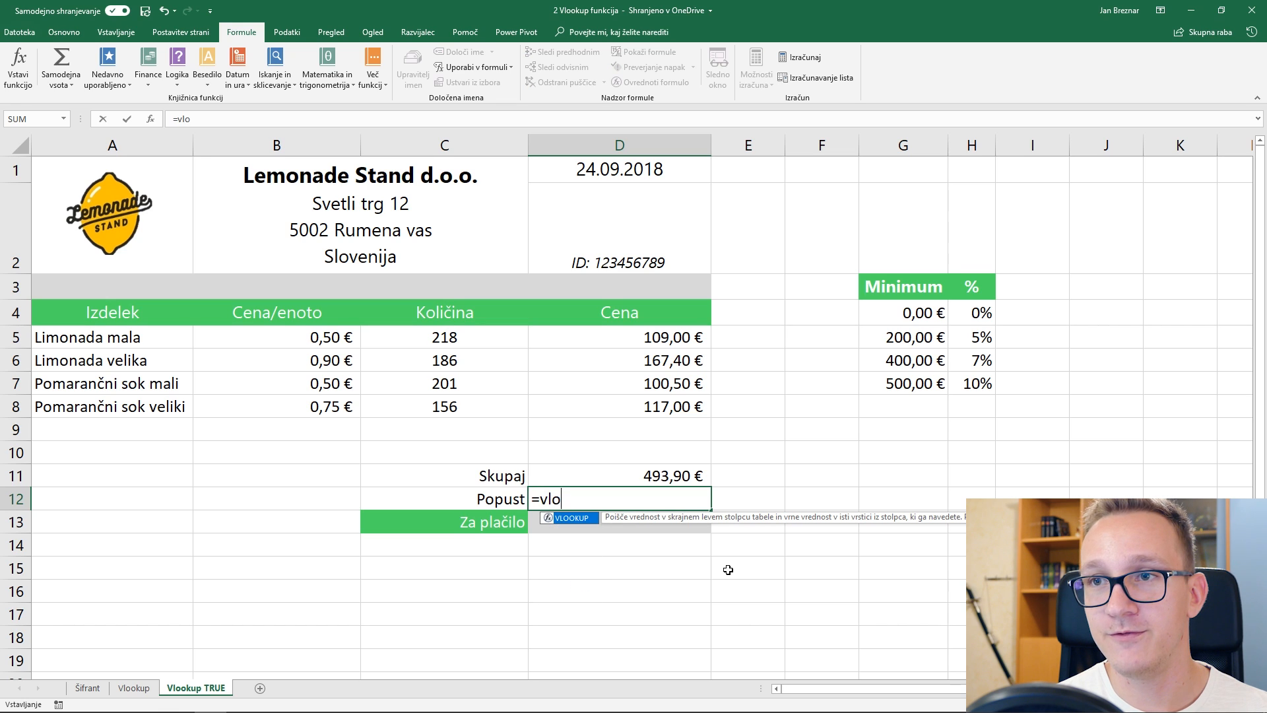
key(Tab)
key(ctrl+a)
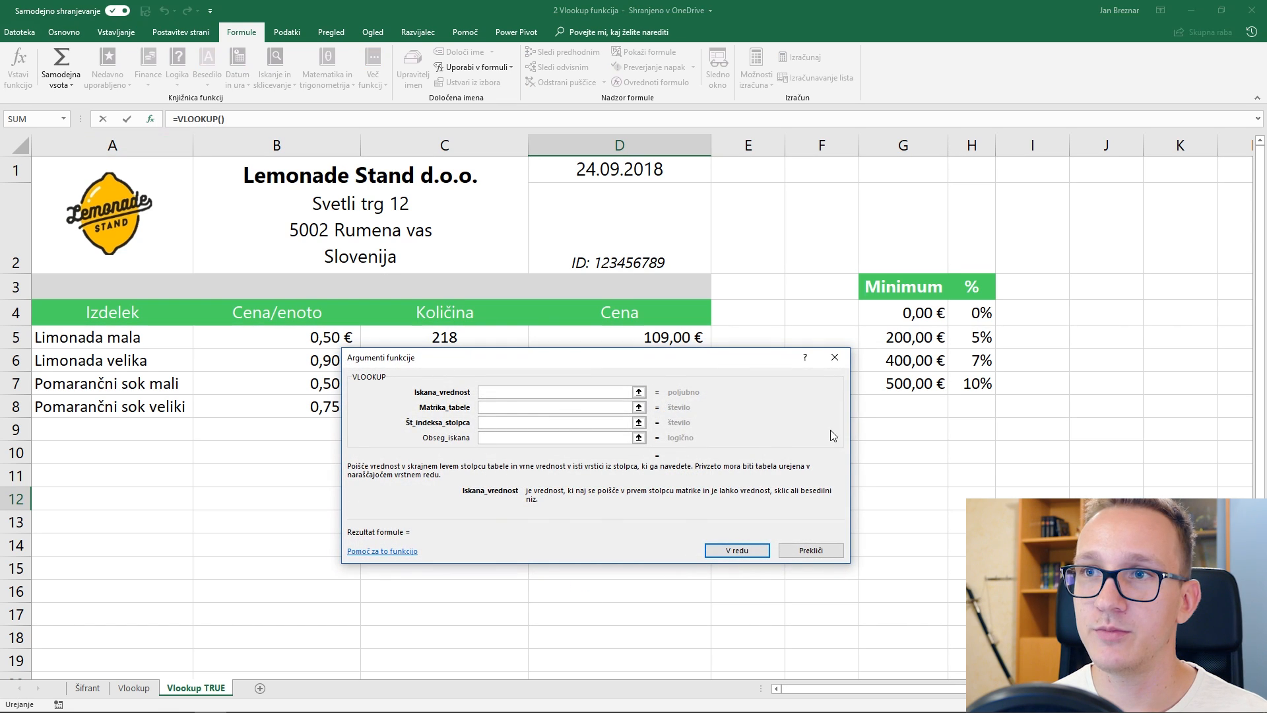
drag(739, 365, 466, 190)
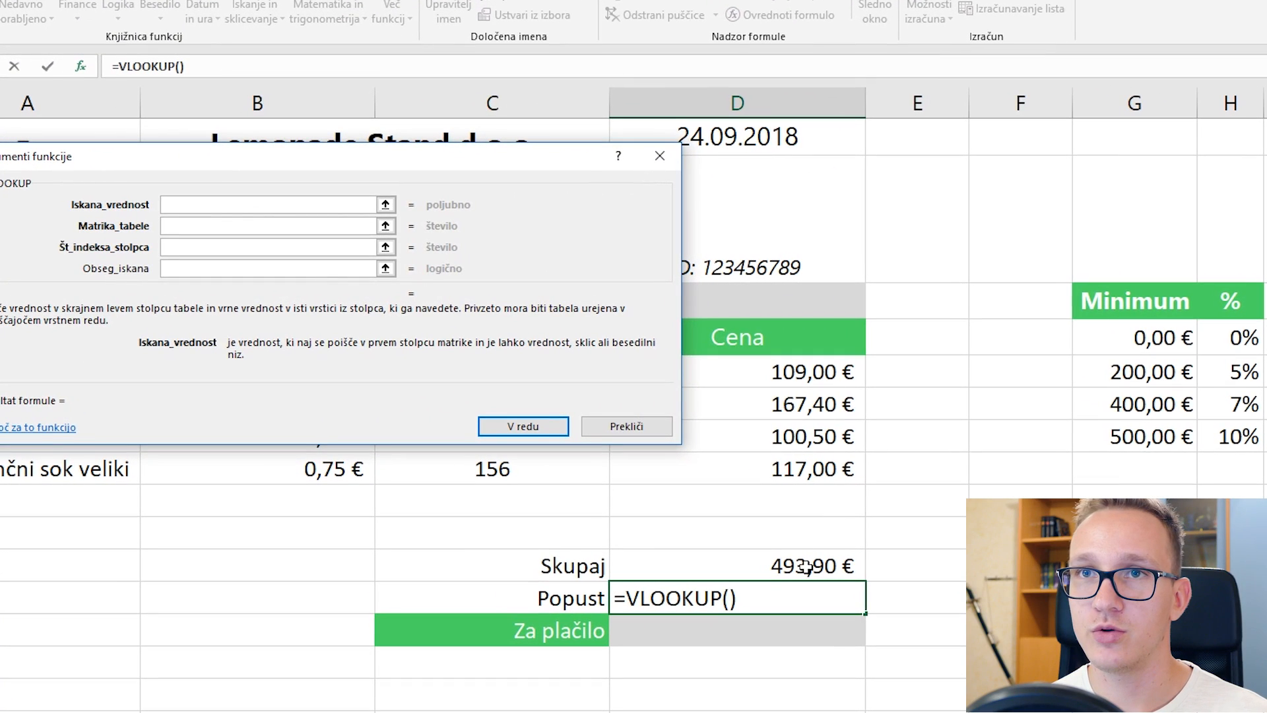
click(676, 480)
key(Tab)
drag(1165, 338, 1219, 437)
drag(1142, 303, 1235, 433)
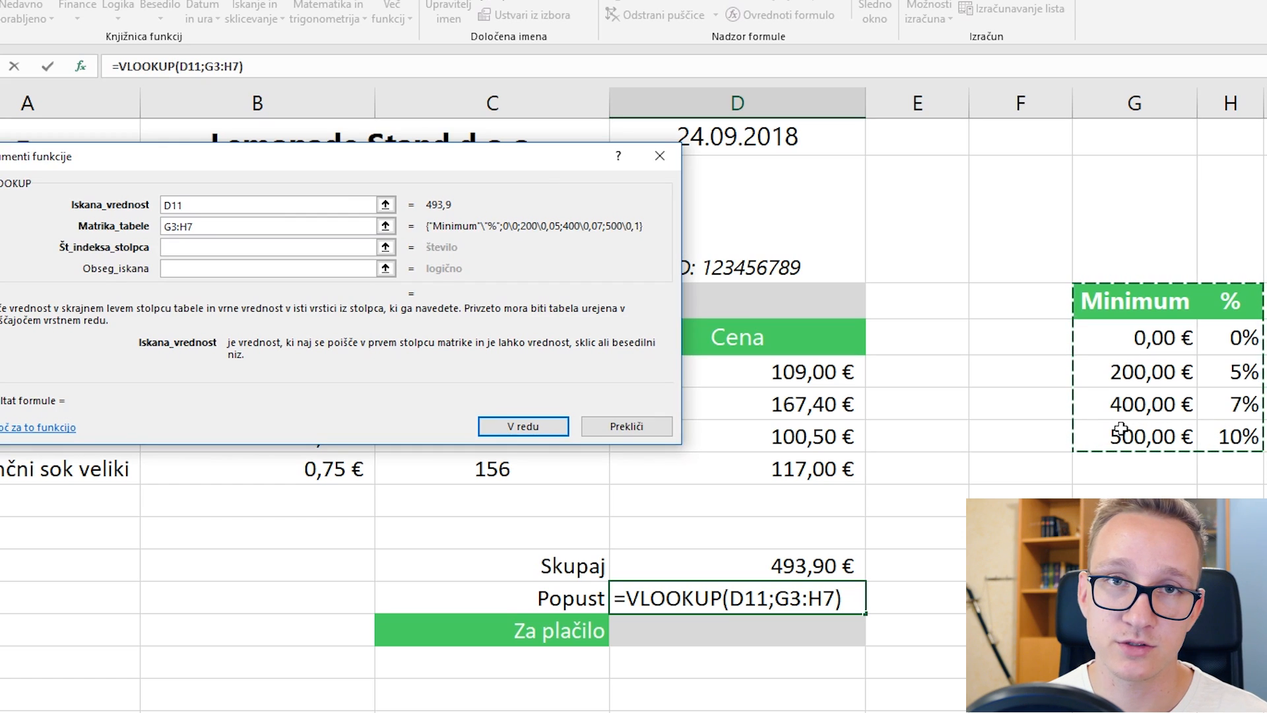
Step: Complete the Popust VLOOKUP with column index 2 and range lookup 1 for approximate matching
click(220, 252)
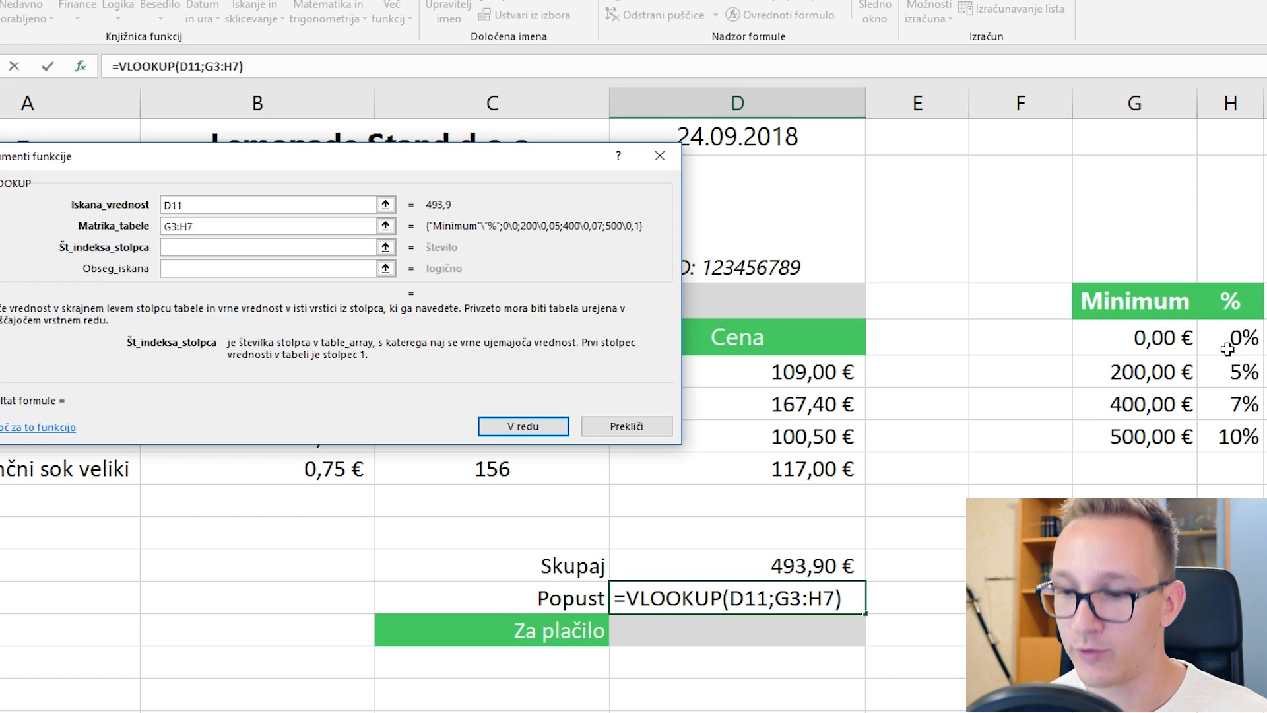
text(2)
click(306, 268)
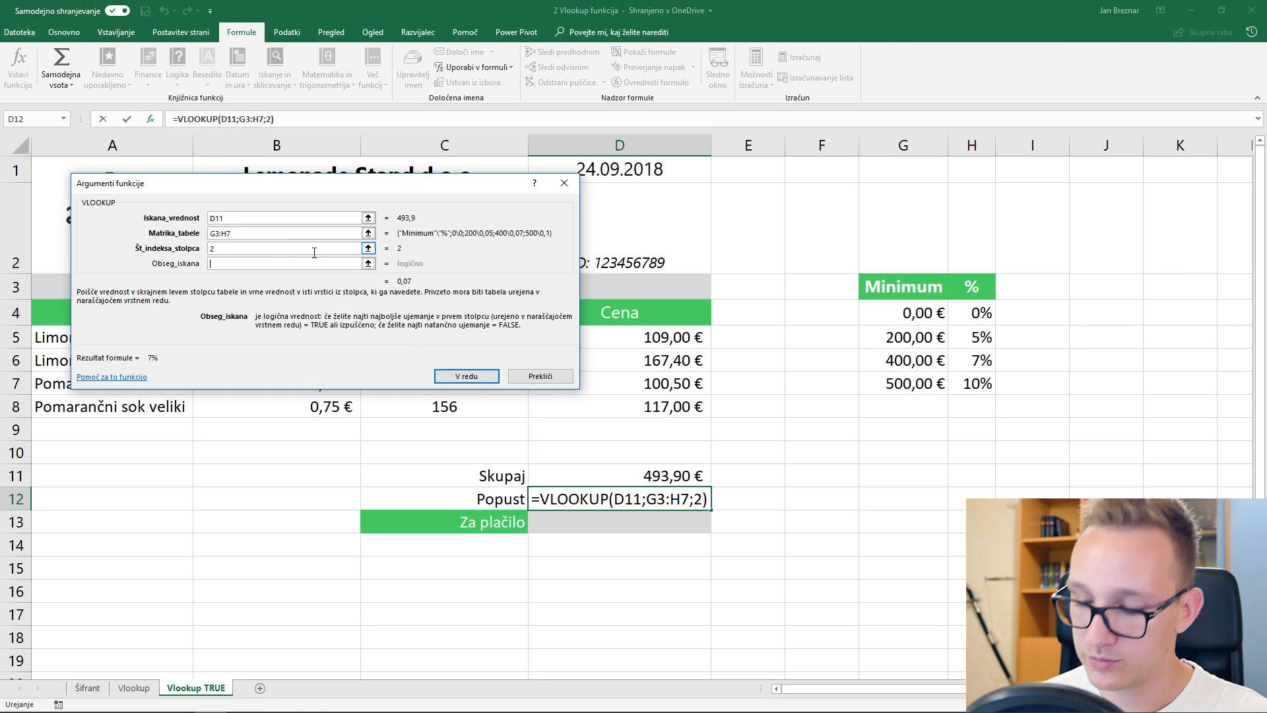
text(1)
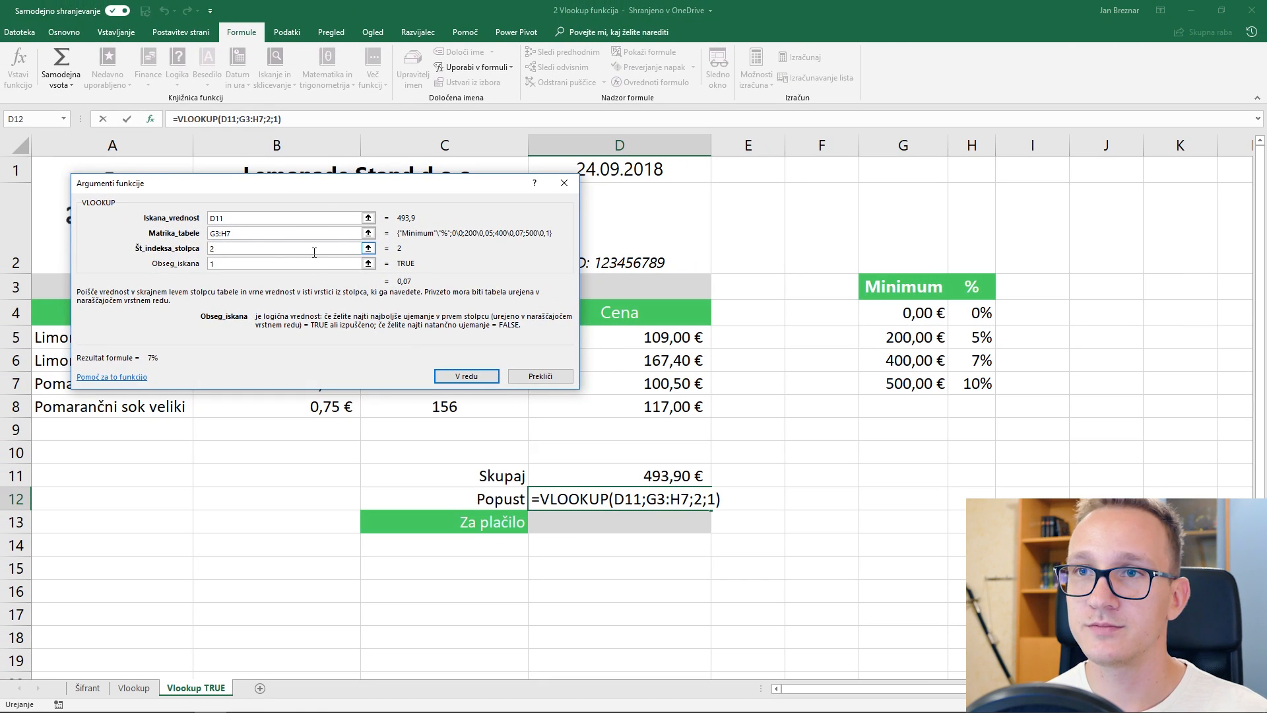
key(Return)
Step: Set the Količina of Pomarančni sok veliki in C8 to 250 and check the Popust formula in D12
click(435, 410)
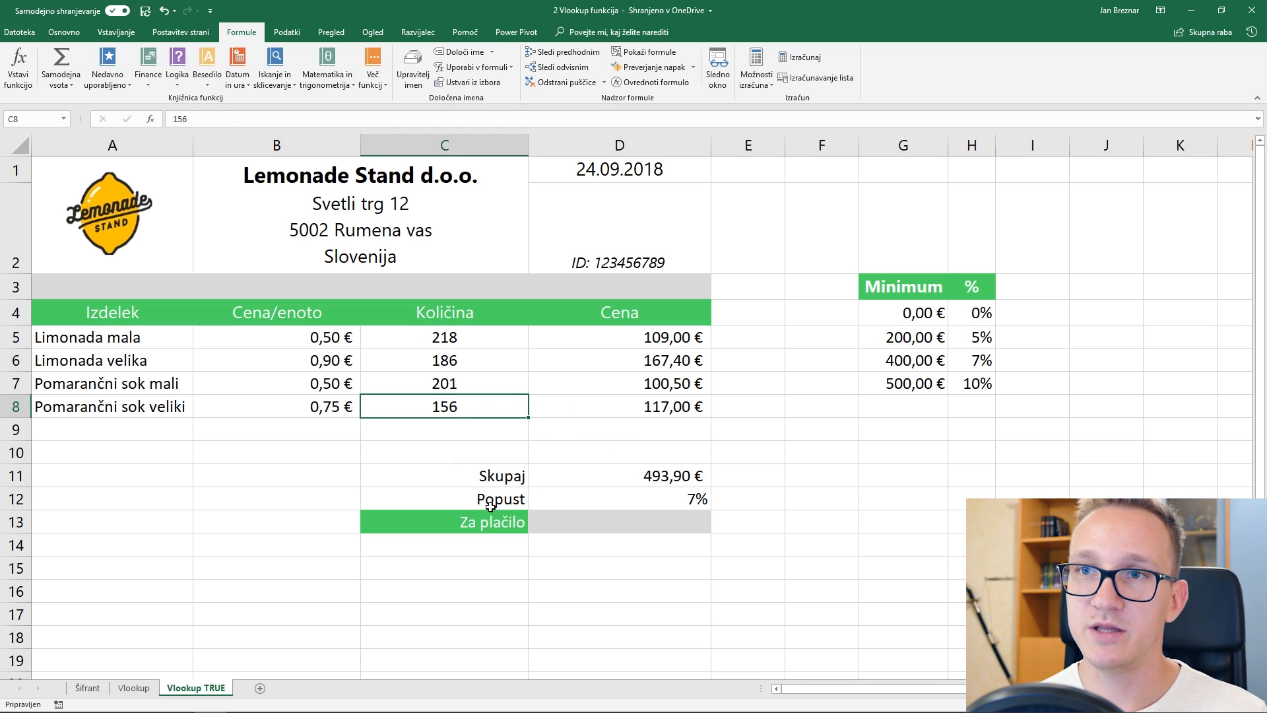
text(250)
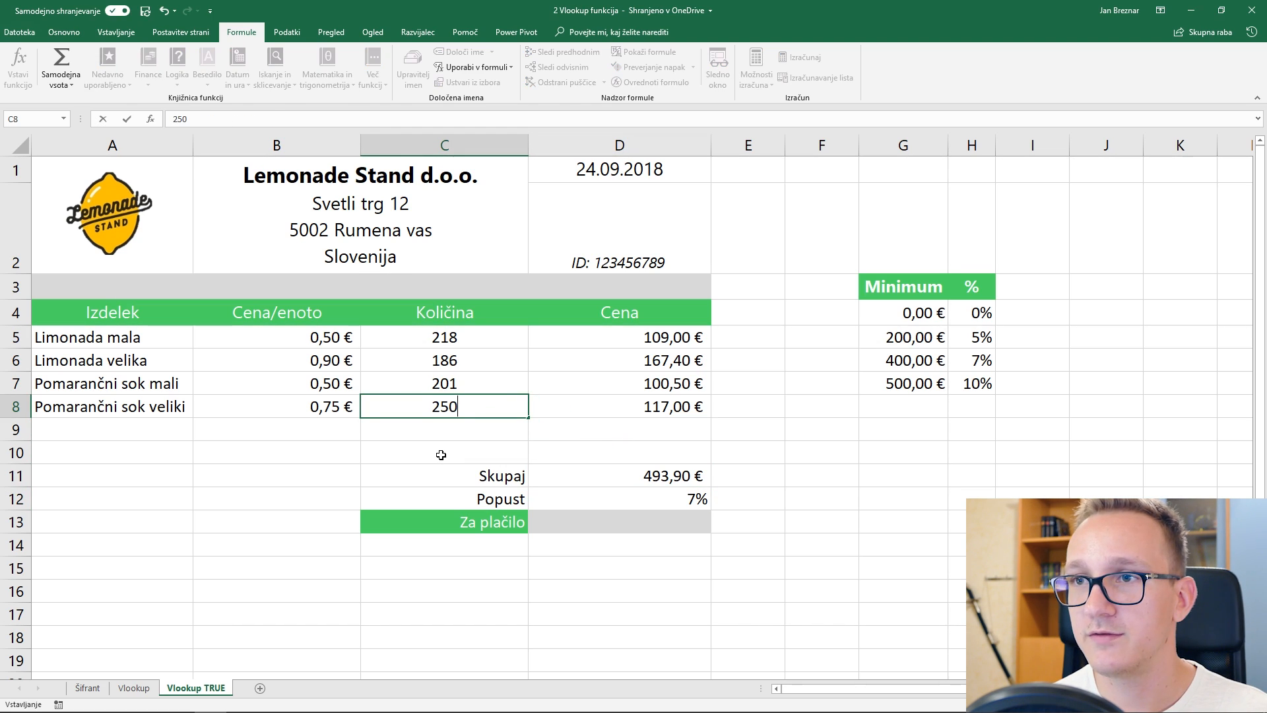
key(Return)
click(696, 496)
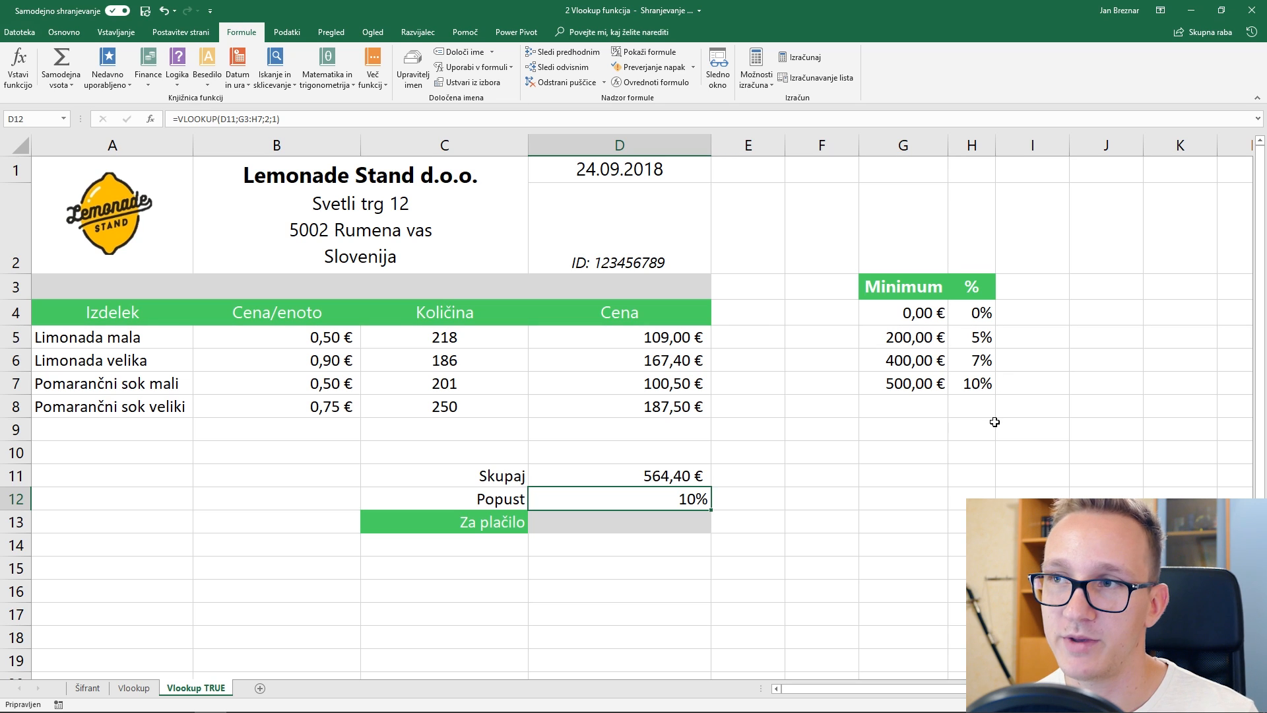
Step: Calculate the discounted amount in the Za plačilo cell D13 with =D11*(1-D12)
click(665, 524)
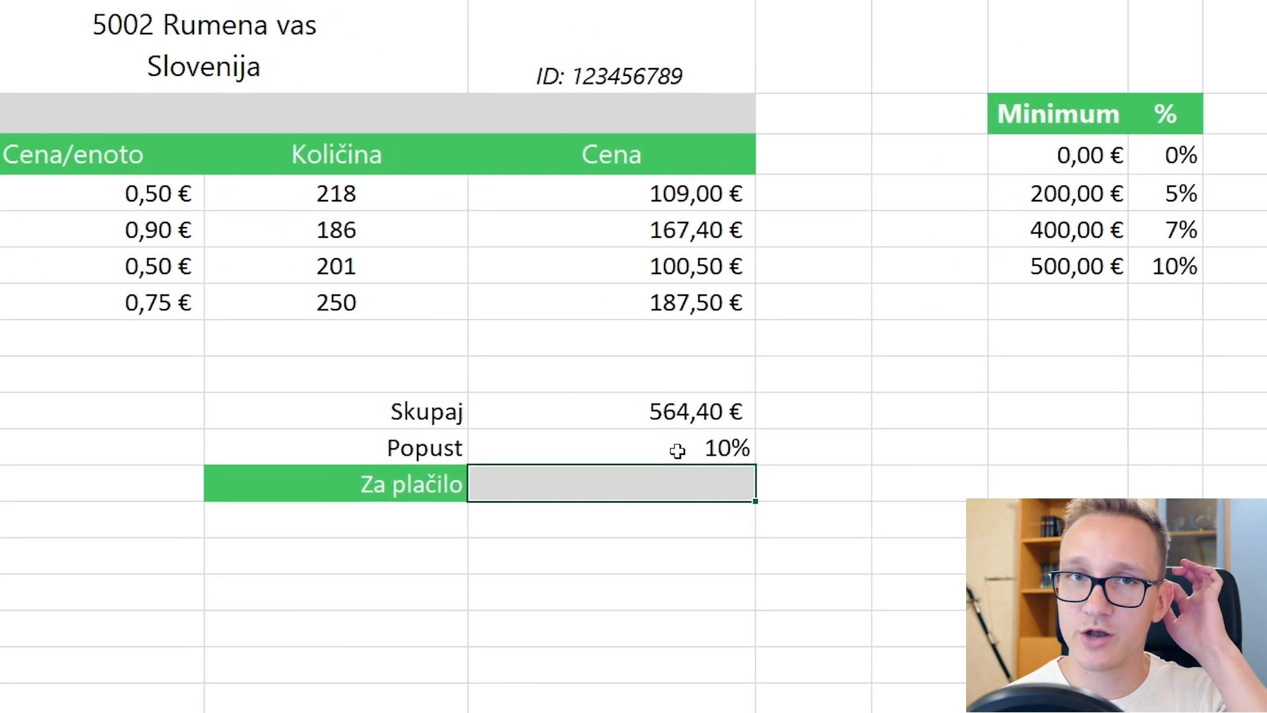
text(=)
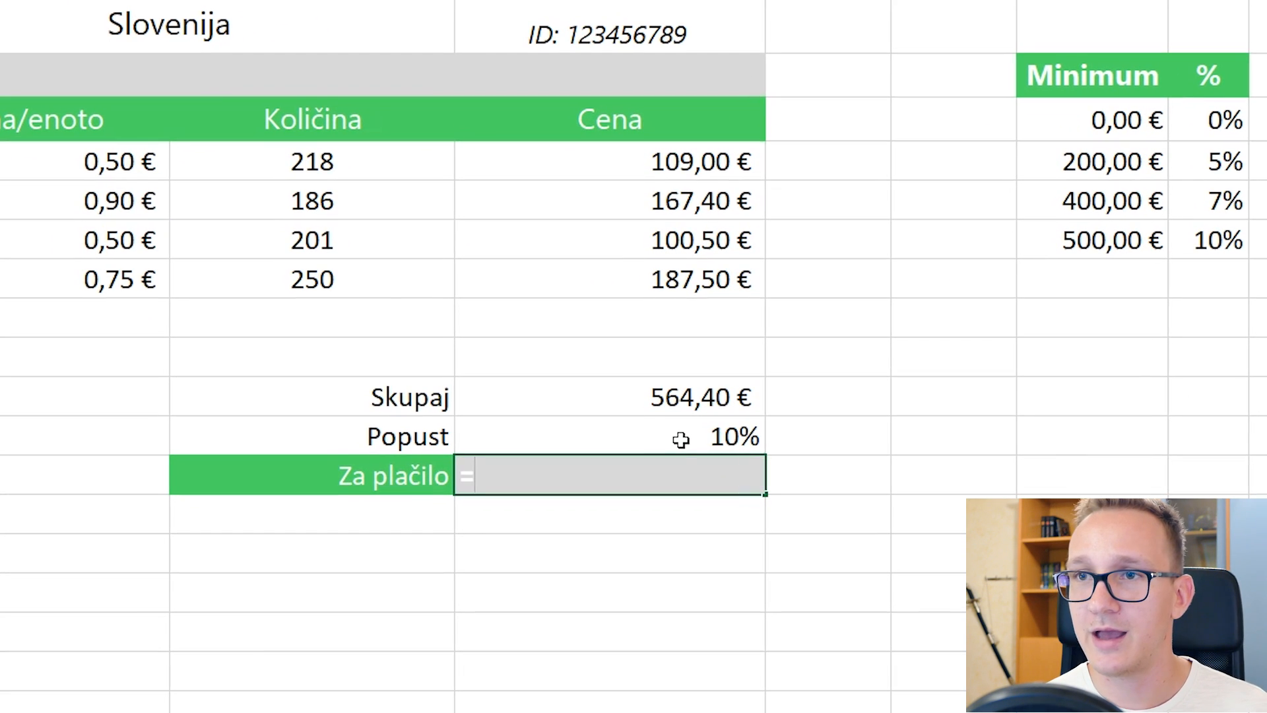
click(729, 410)
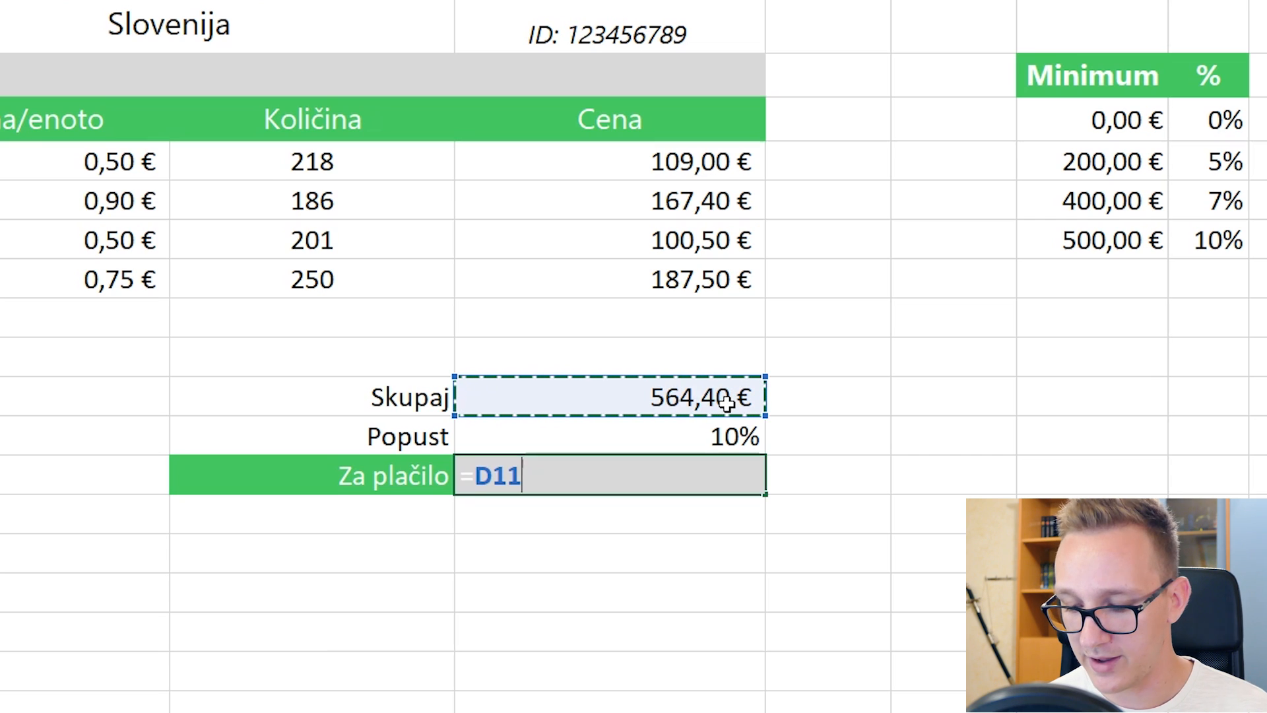
text(*(1-)
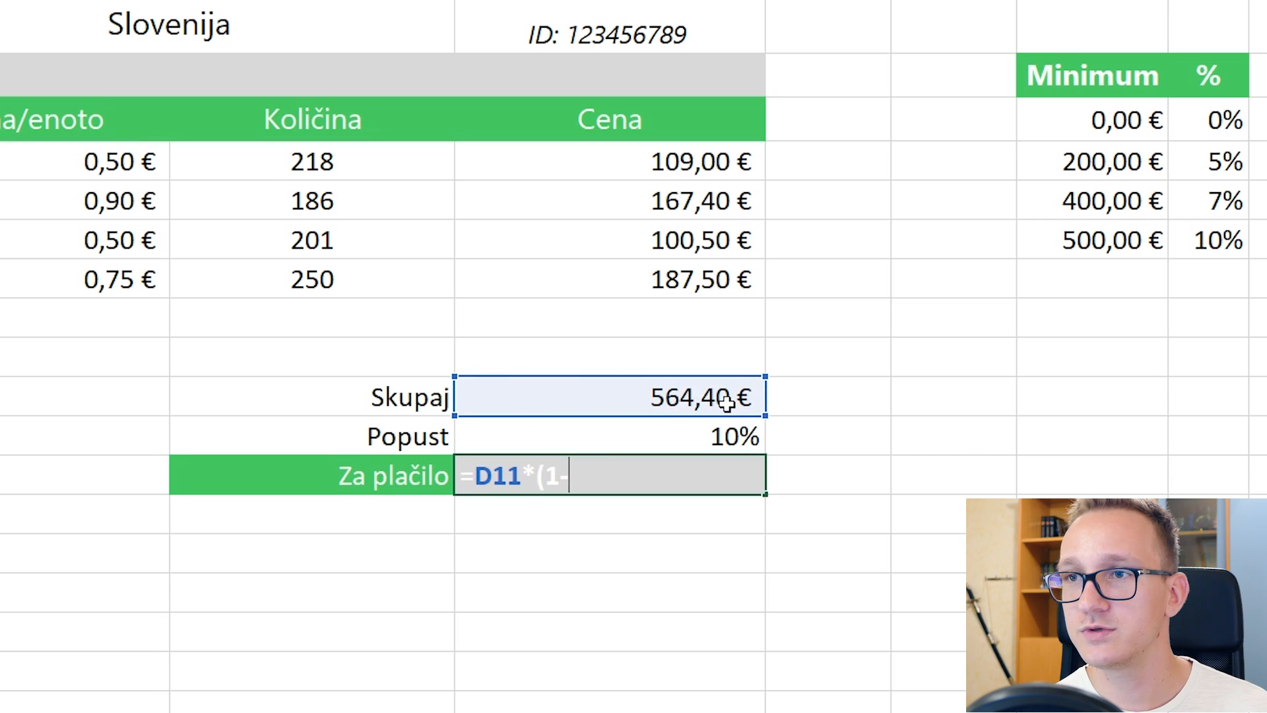
click(730, 434)
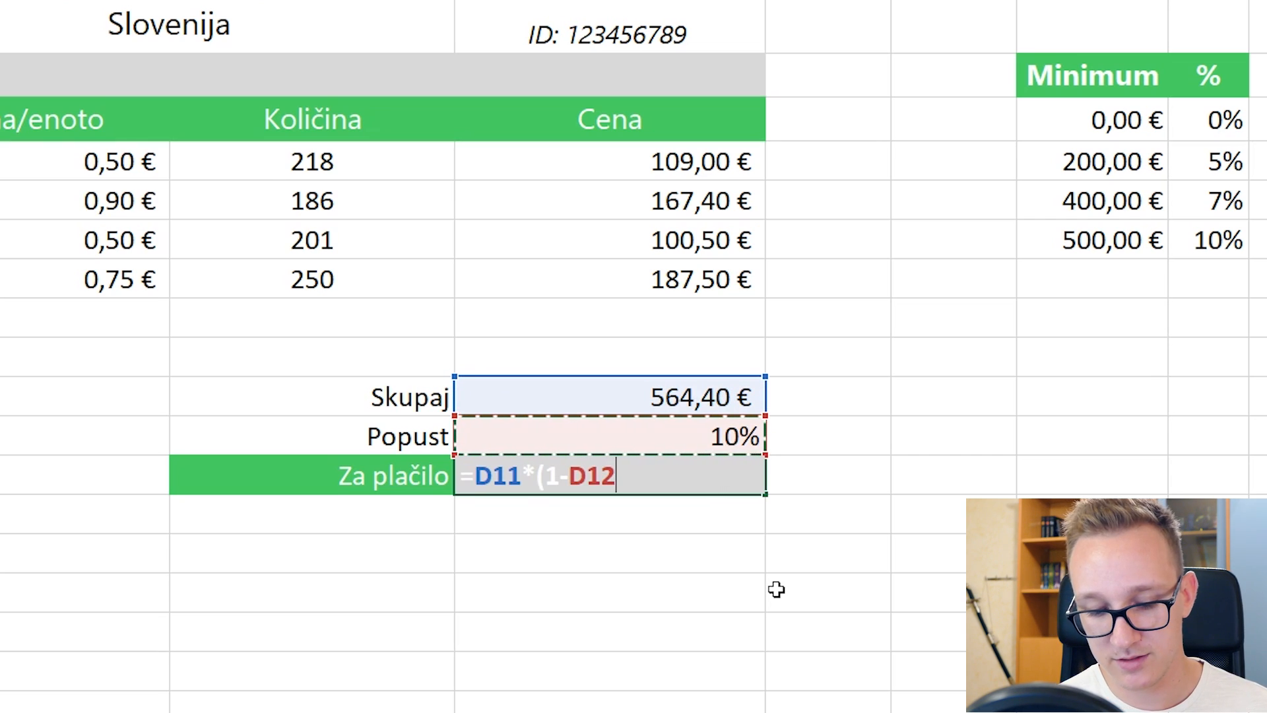
text())
key(Return)
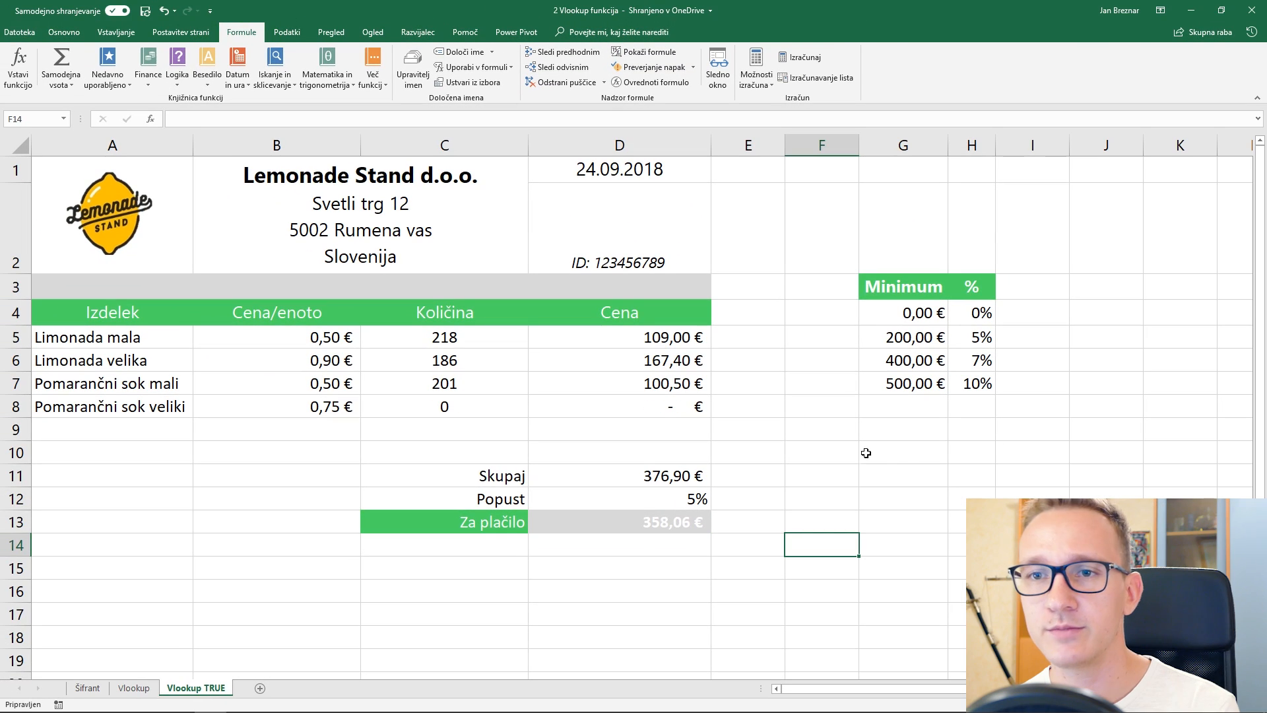
Step: On the Vlookup sheet, set the Ime izdelka lookup name in E2 to Mleko, a product from the Šifrant sheet
click(133, 688)
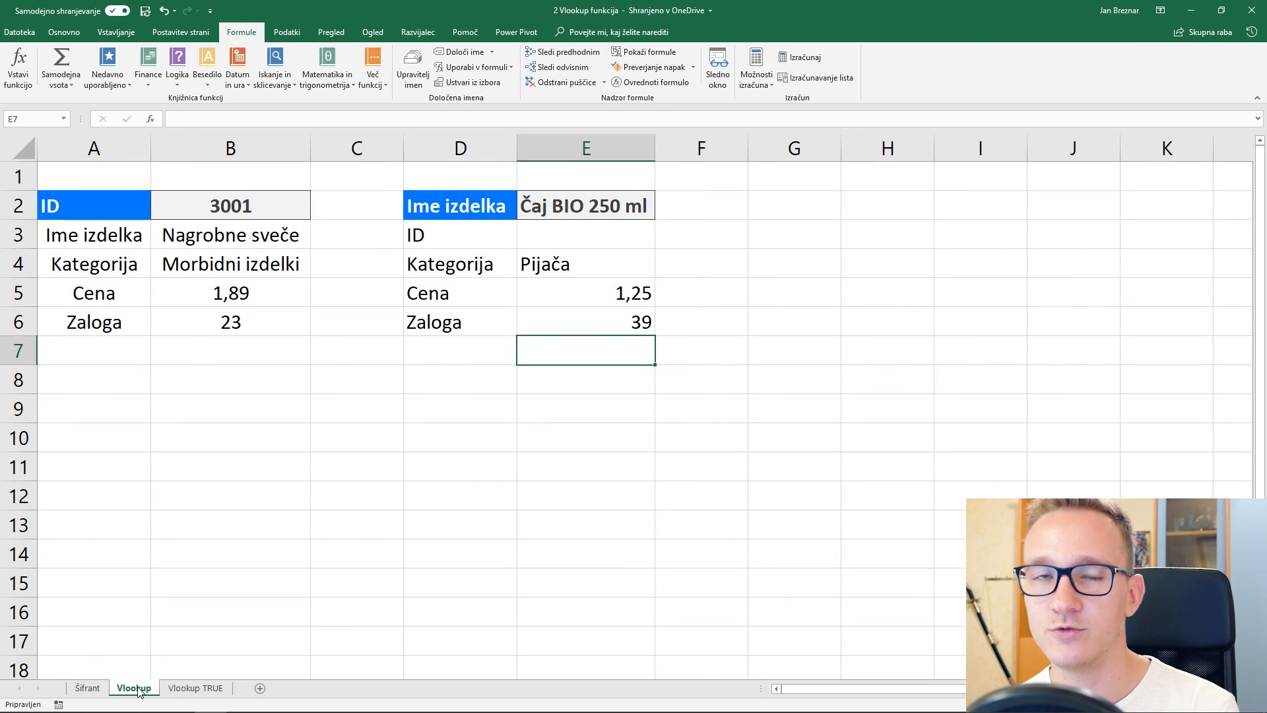
click(626, 207)
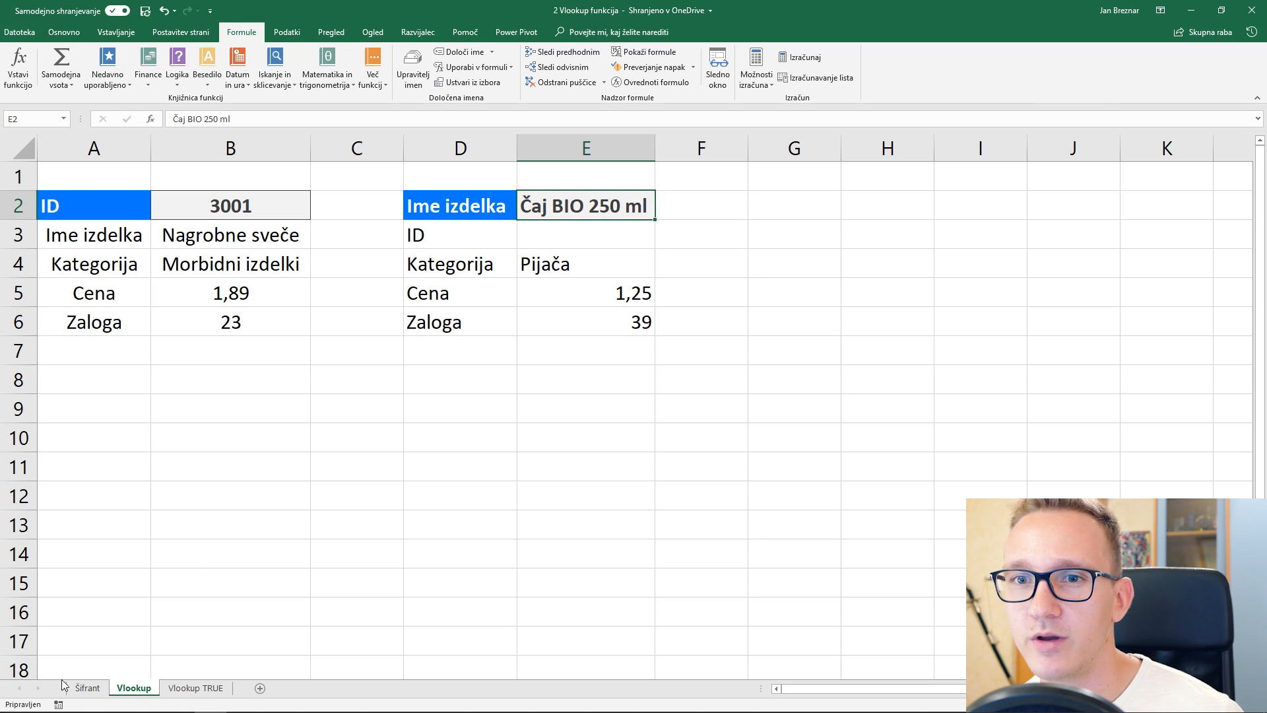
click(86, 688)
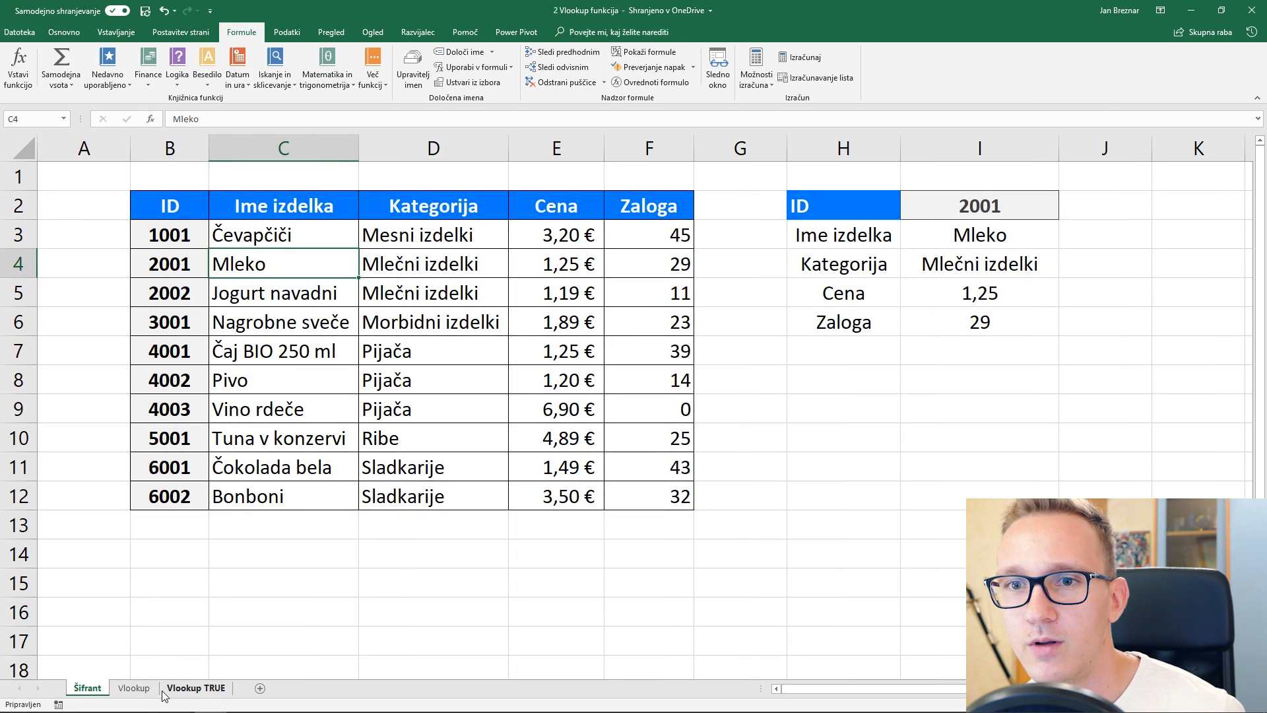
click(134, 687)
text(Mle)
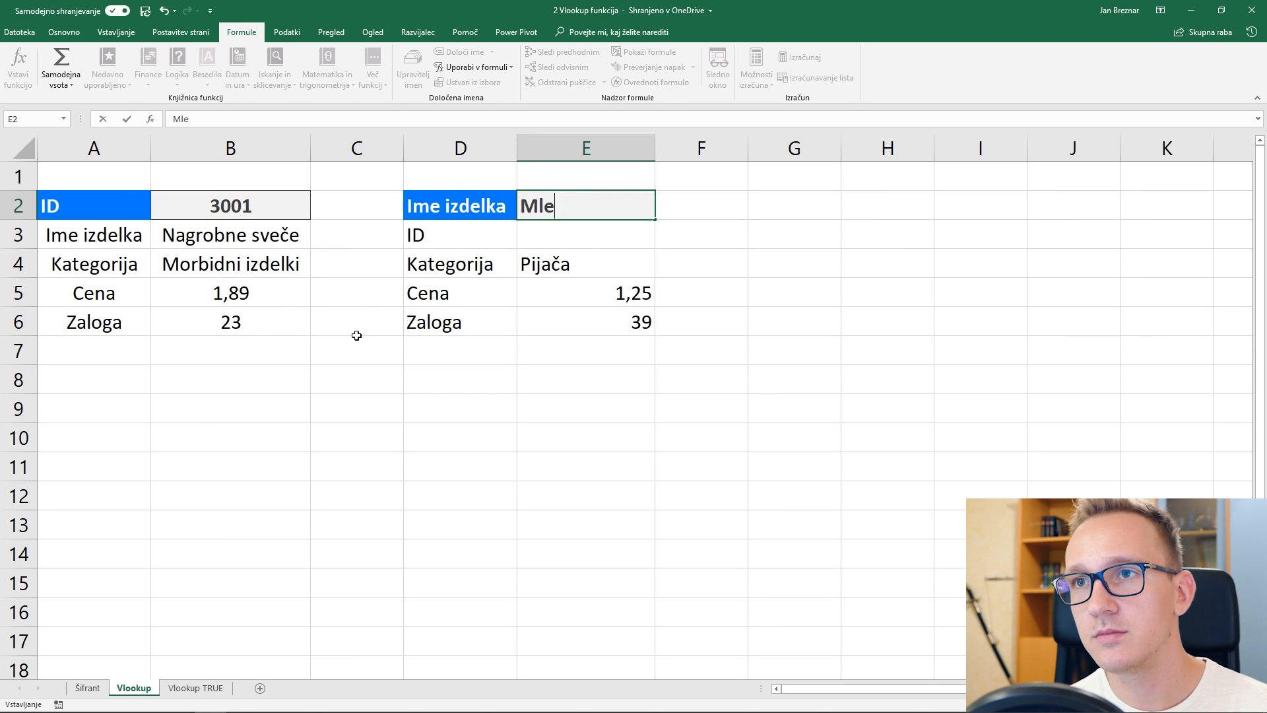
text(ko)
key(Return)
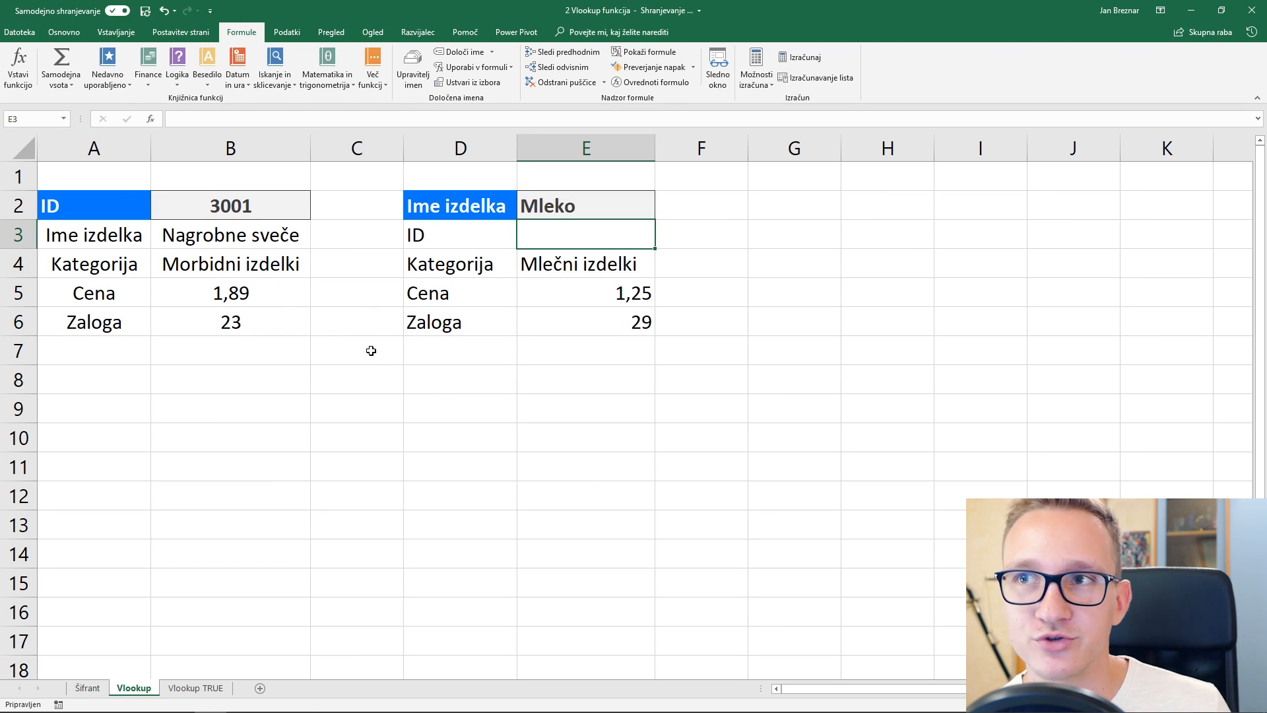
Step: Set the Ime izdelka lookup name in E2 to the partial product name Čaj
click(599, 207)
text(Čaj)
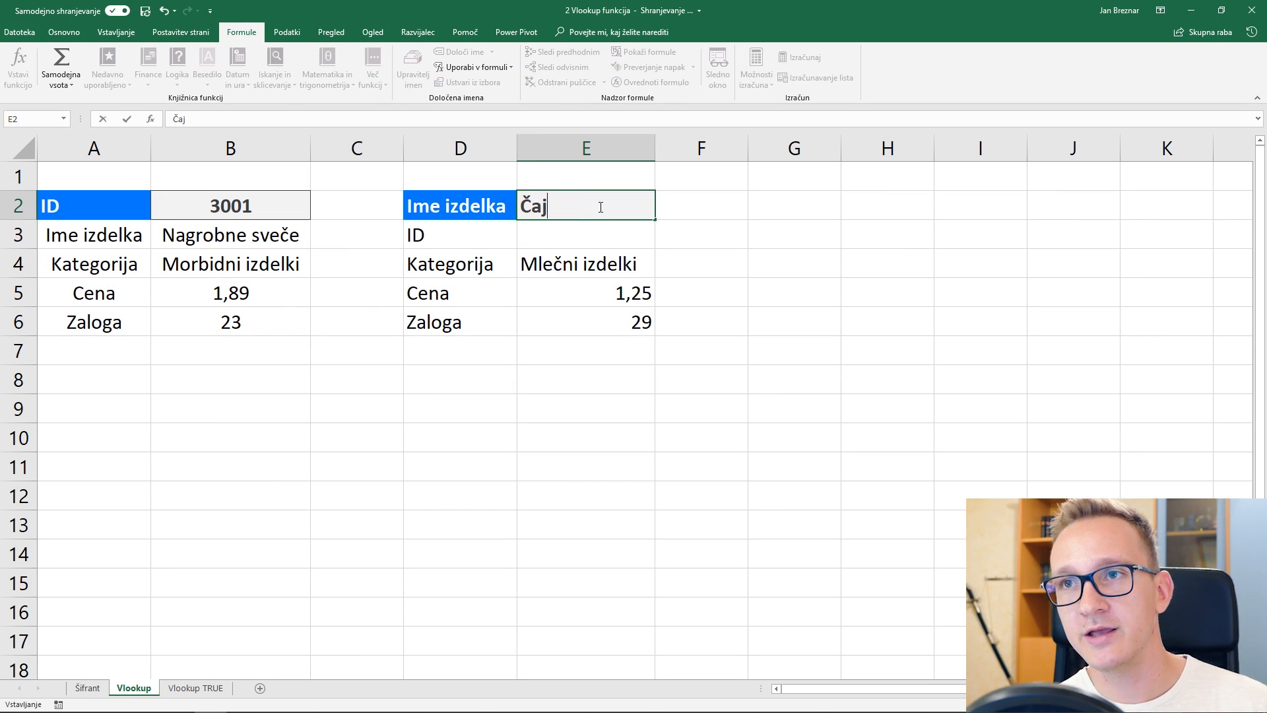
key(Return)
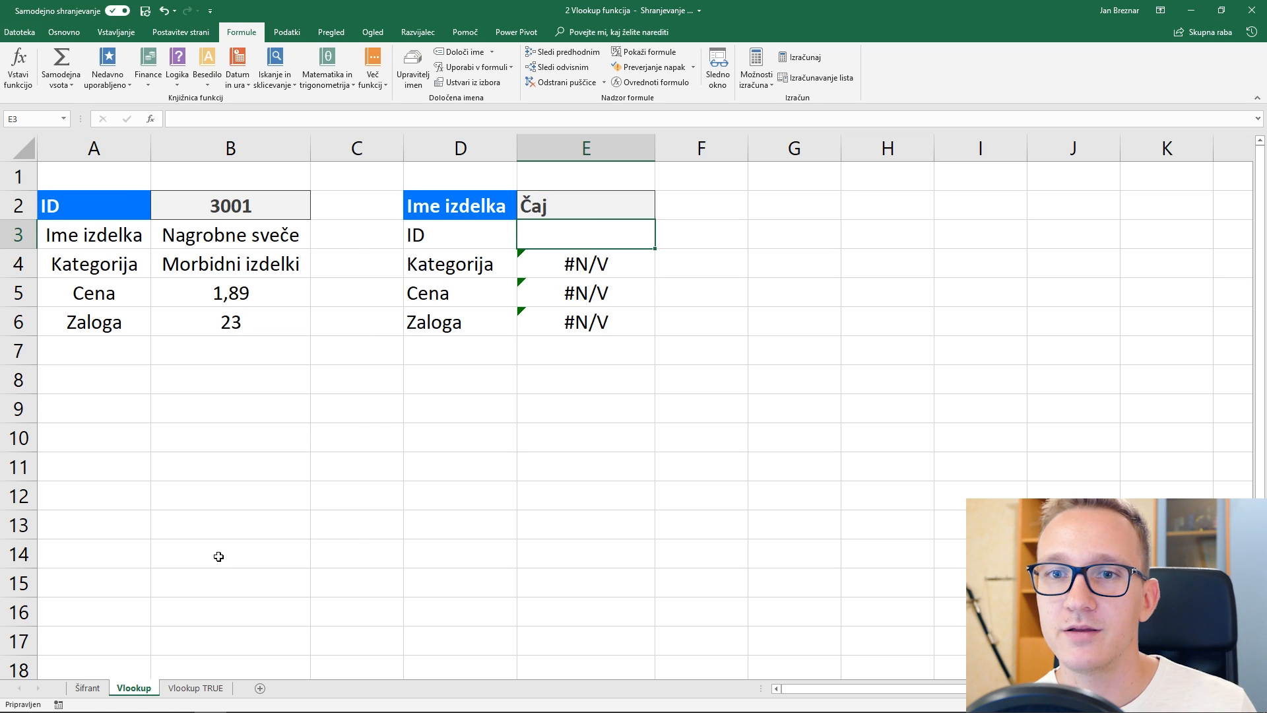
Step: Compare the lookup name in E2 with the full tea name in C7 on the Šifrant sheet, and check the lookup results in E4:E6
key(ctrl+Page_Up)
click(297, 348)
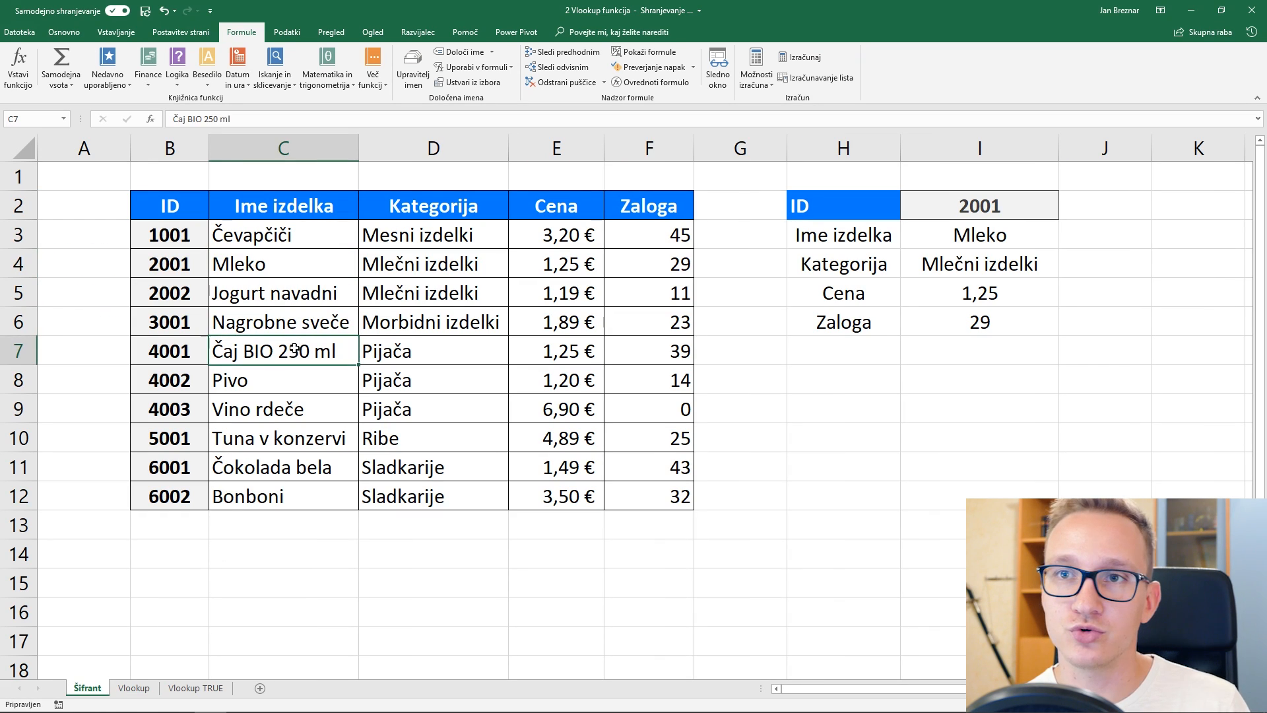
click(134, 688)
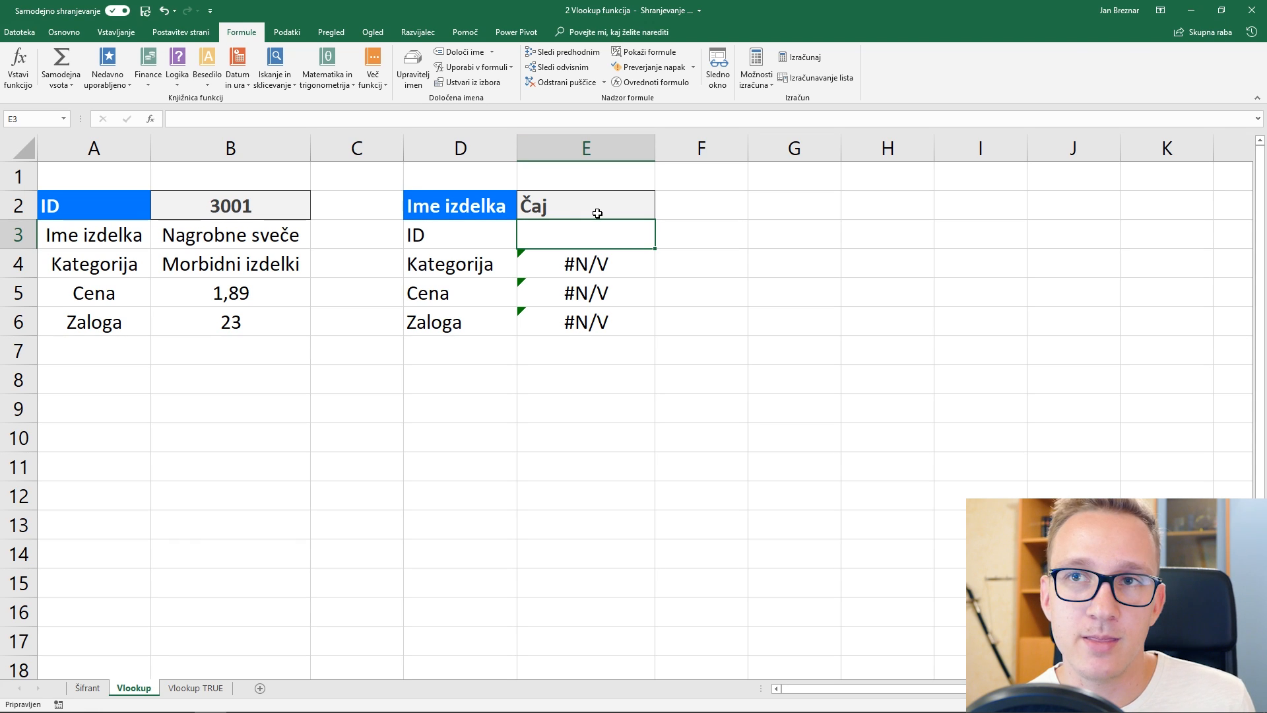
click(598, 213)
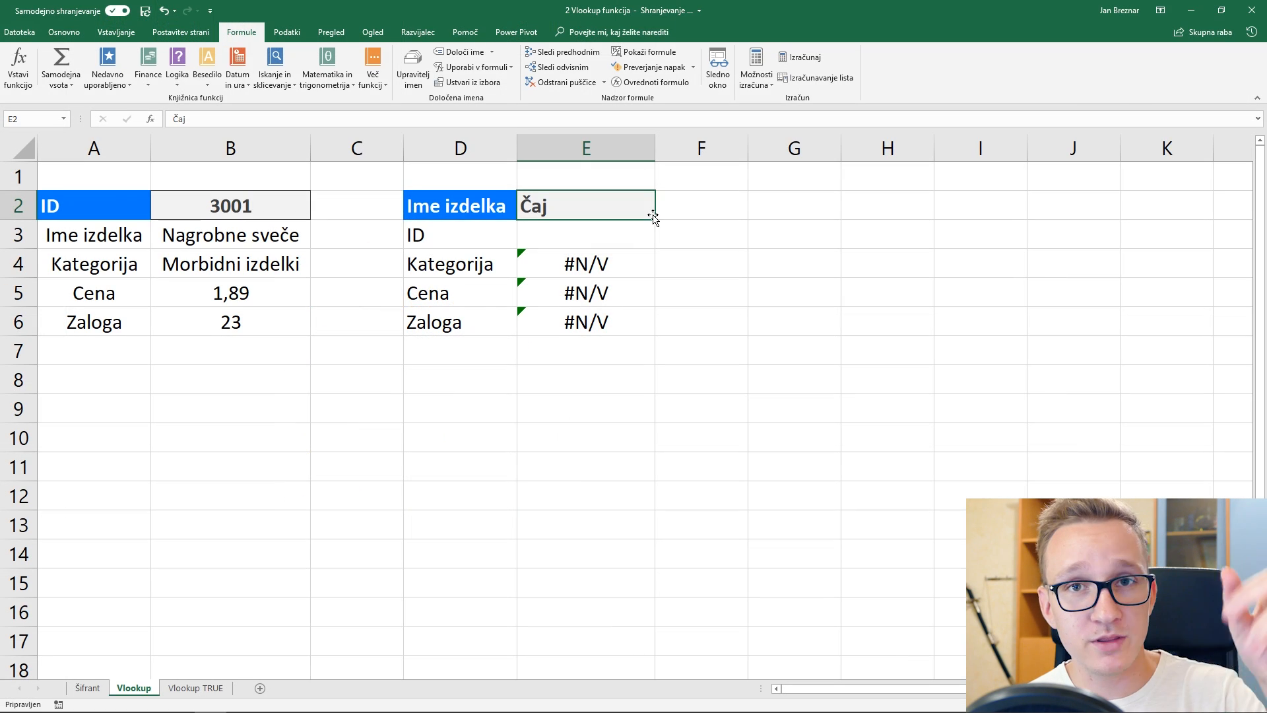
drag(561, 266, 545, 351)
click(532, 438)
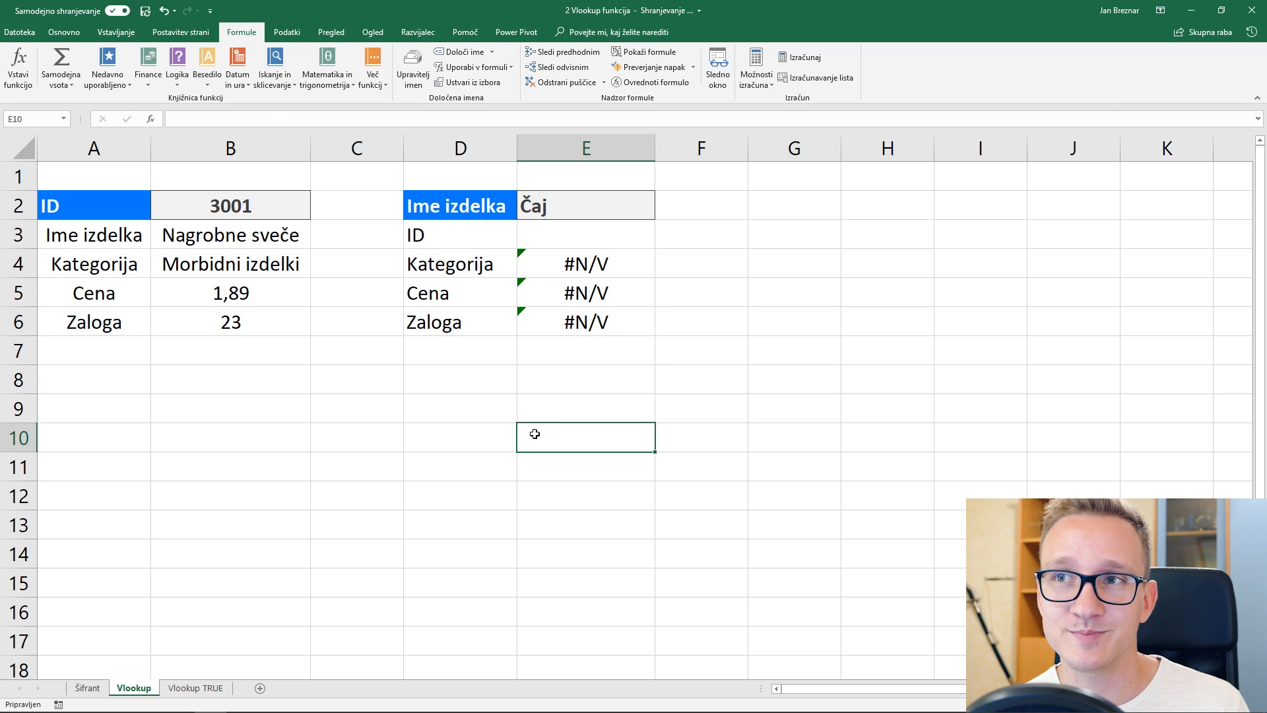